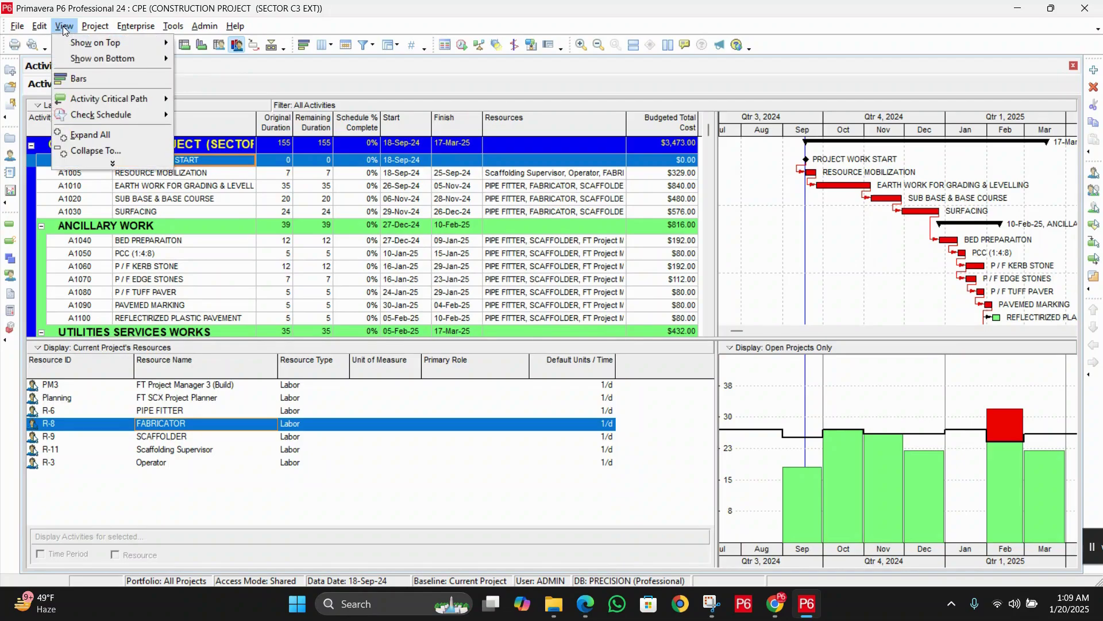
Hide the bottom layout and bring back the Resource Usage Profile below the activity table.
{"action": "left_click", "coordinate": [204, 56]}
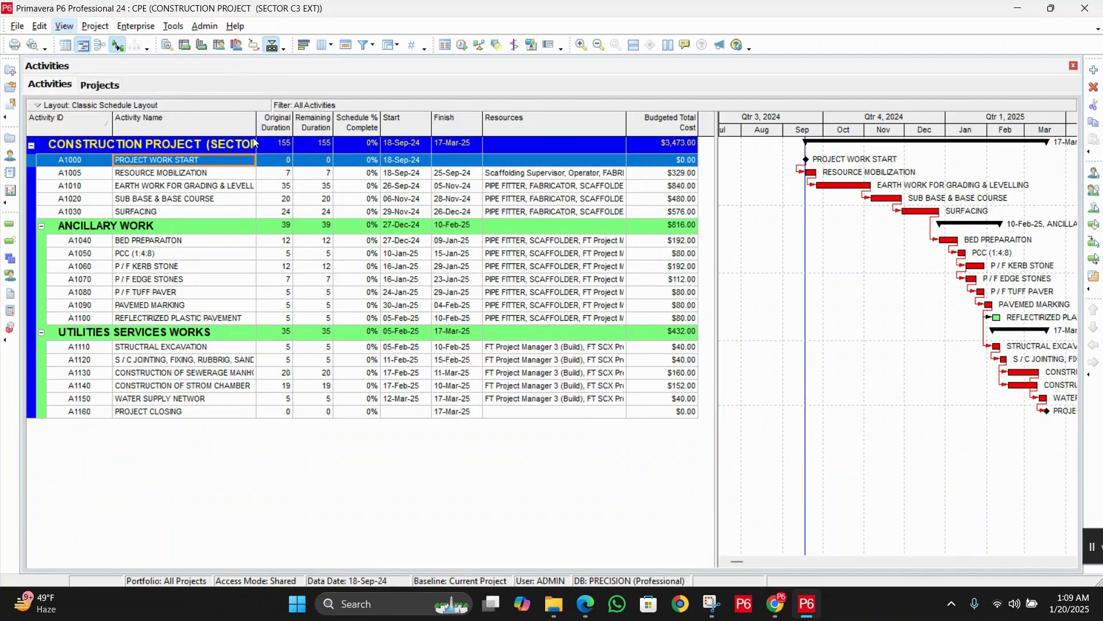
{"action": "left_click", "coordinate": [71, 27]}
{"action": "mouse_move", "coordinate": [88, 58]}
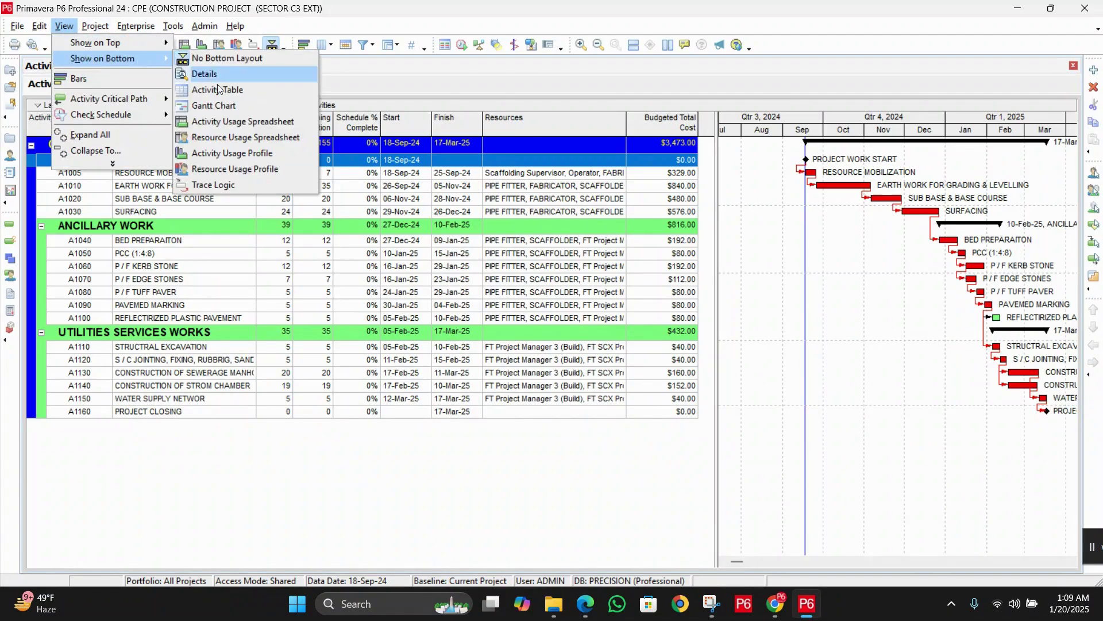
{"action": "left_click", "coordinate": [233, 169]}
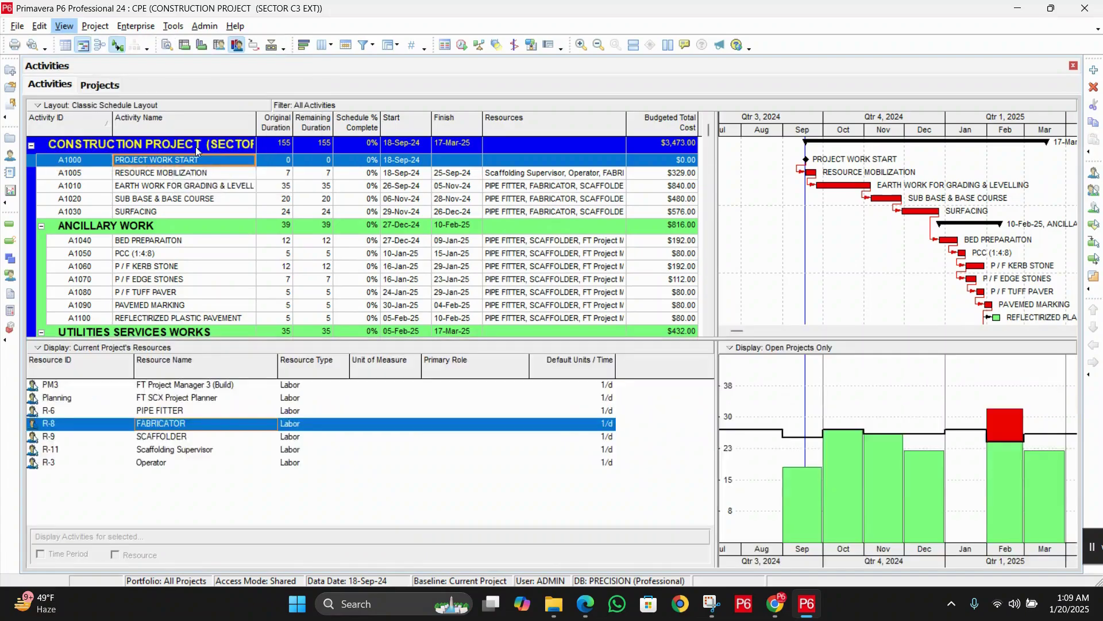
Review the usage profiles of the FT SCX Project Planner, Pipe Fitter, Scaffolder, Scaffolding Supervisor and Operator resources.
{"action": "left_click", "coordinate": [192, 402]}
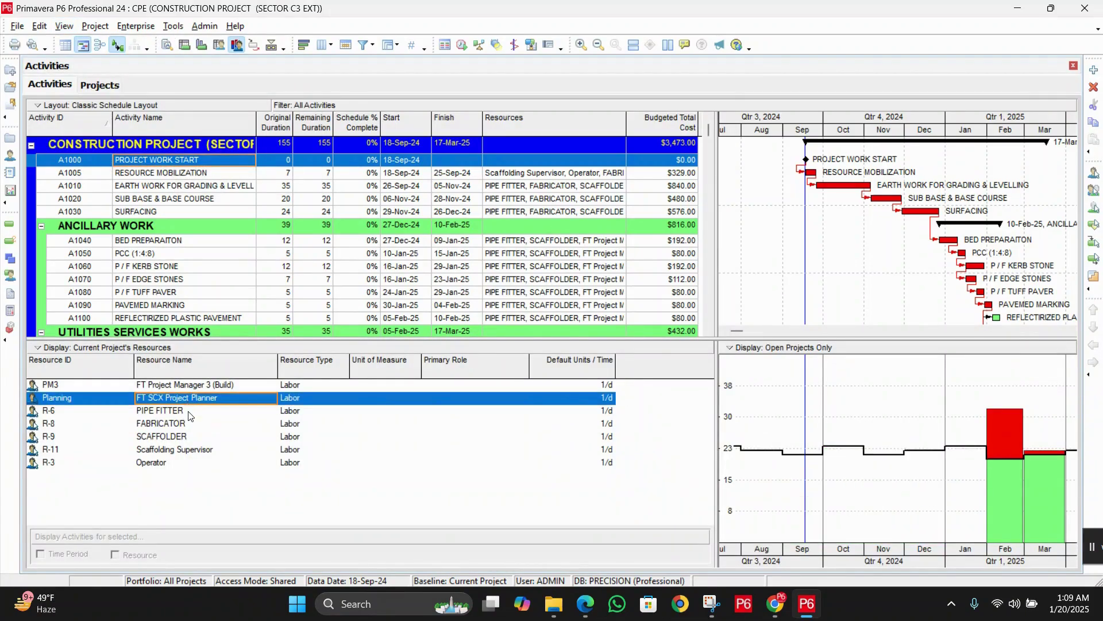
{"action": "left_click", "coordinate": [192, 411]}
{"action": "left_click", "coordinate": [192, 436]}
{"action": "left_click", "coordinate": [192, 445]}
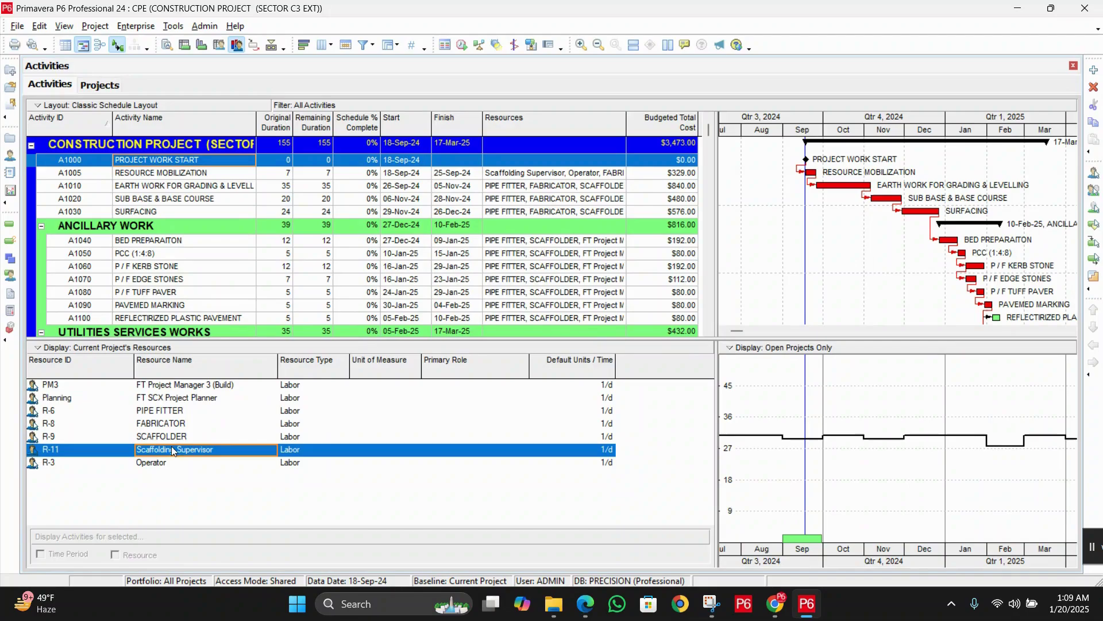
{"action": "left_click", "coordinate": [171, 463]}
{"action": "left_click", "coordinate": [173, 437]}
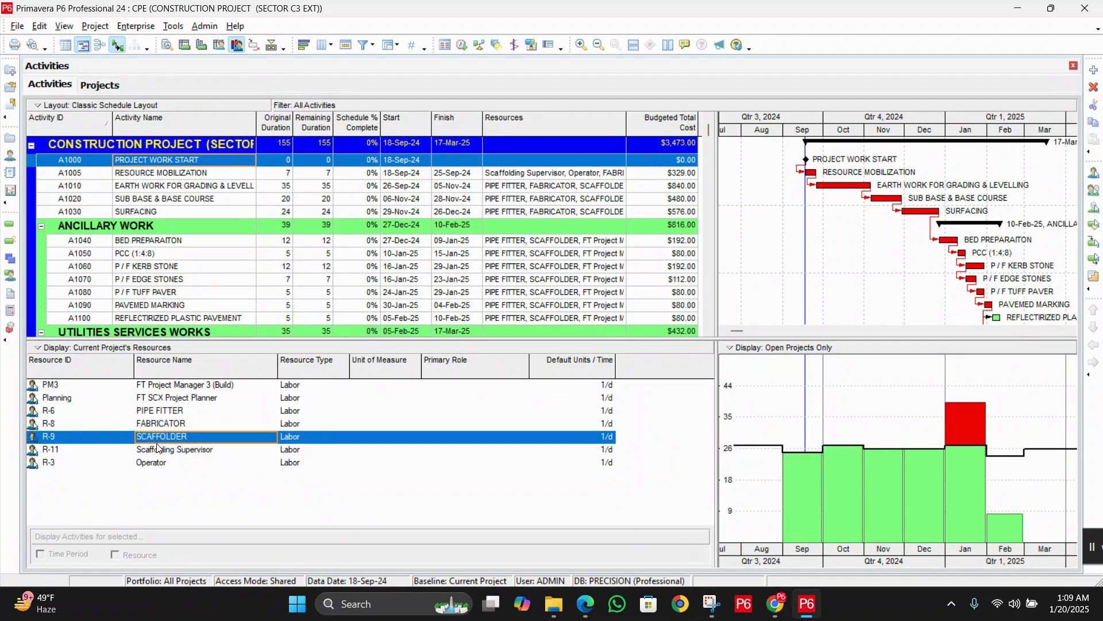
Examine the Scaffolder's remaining early units, overallocated early units and limit for January 2025, and close the details.
{"action": "left_click", "coordinate": [964, 445]}
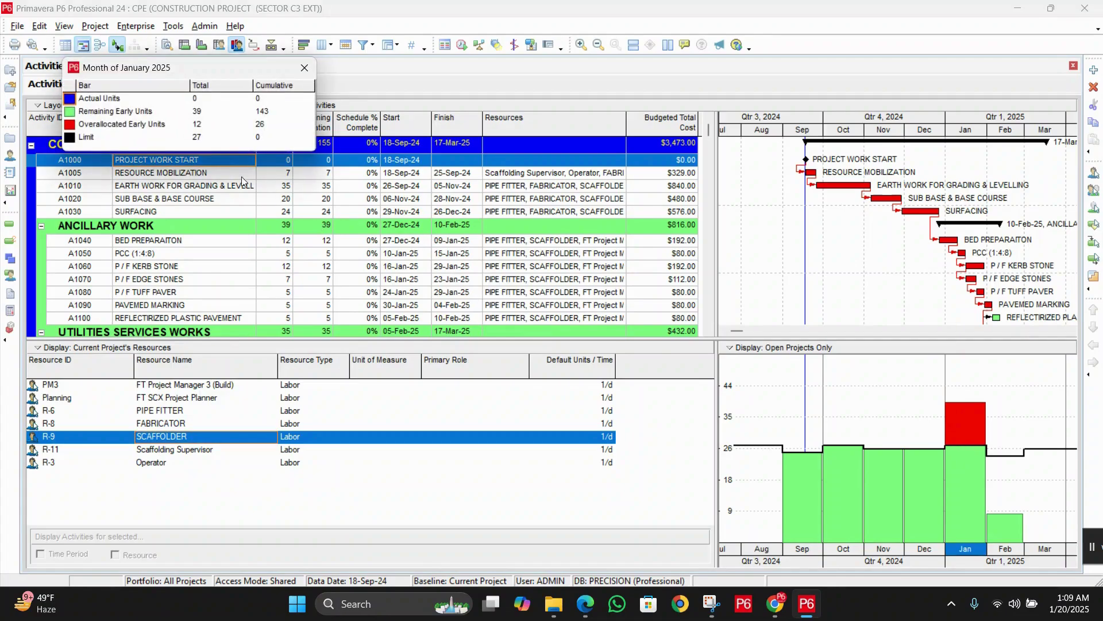
{"action": "left_click", "coordinate": [198, 142]}
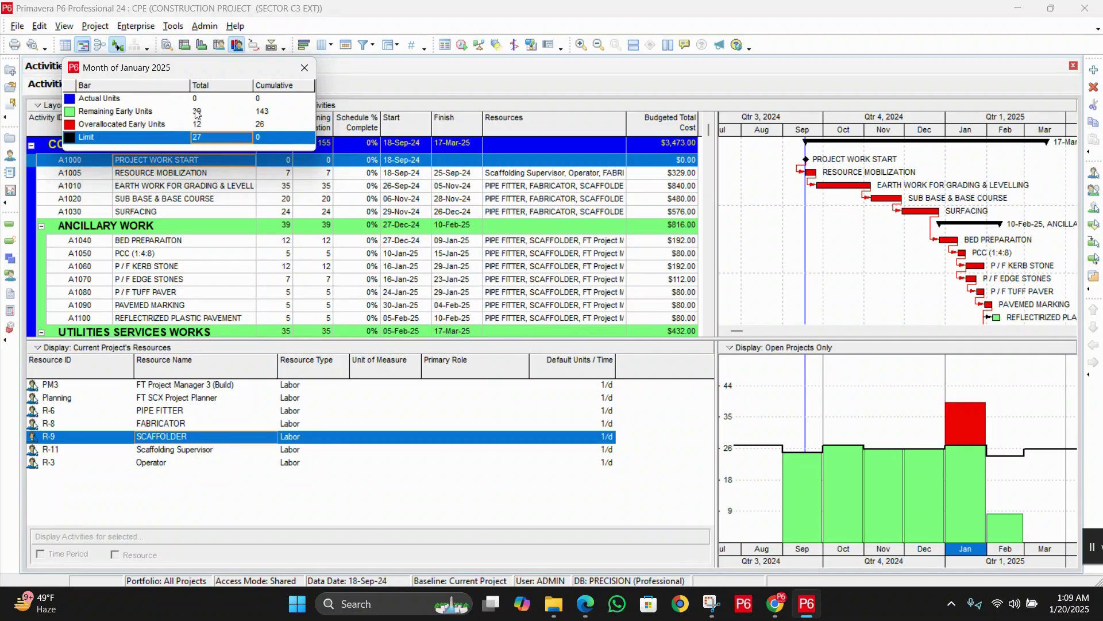
{"action": "left_click", "coordinate": [198, 112]}
{"action": "left_click", "coordinate": [200, 127]}
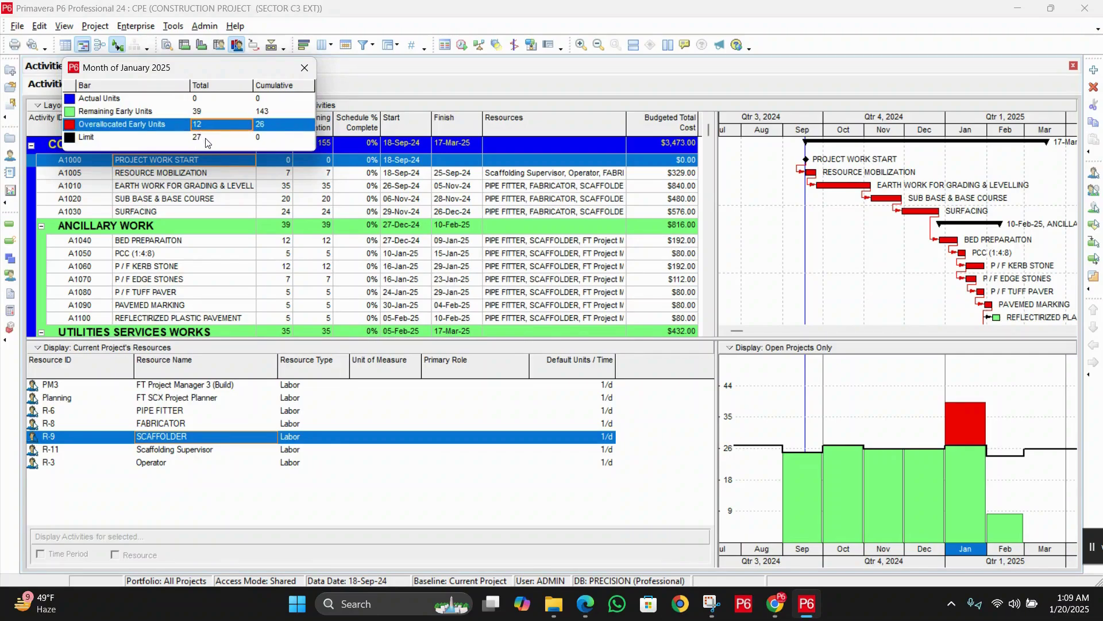
{"action": "left_click", "coordinate": [305, 71]}
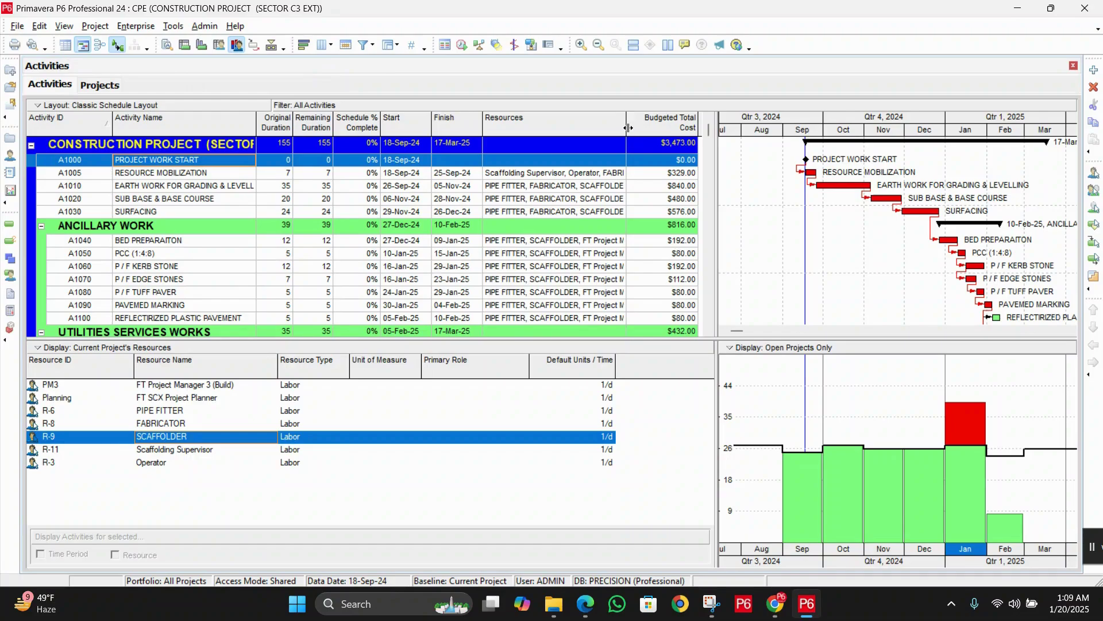
Narrow the Resources column and widen the activity table area so that it takes more room from the Gantt chart.
{"action": "left_click_drag", "start_coordinate": [626, 124], "coordinate": [551, 124]}
{"action": "left_click_drag", "start_coordinate": [719, 177], "coordinate": [798, 177]}
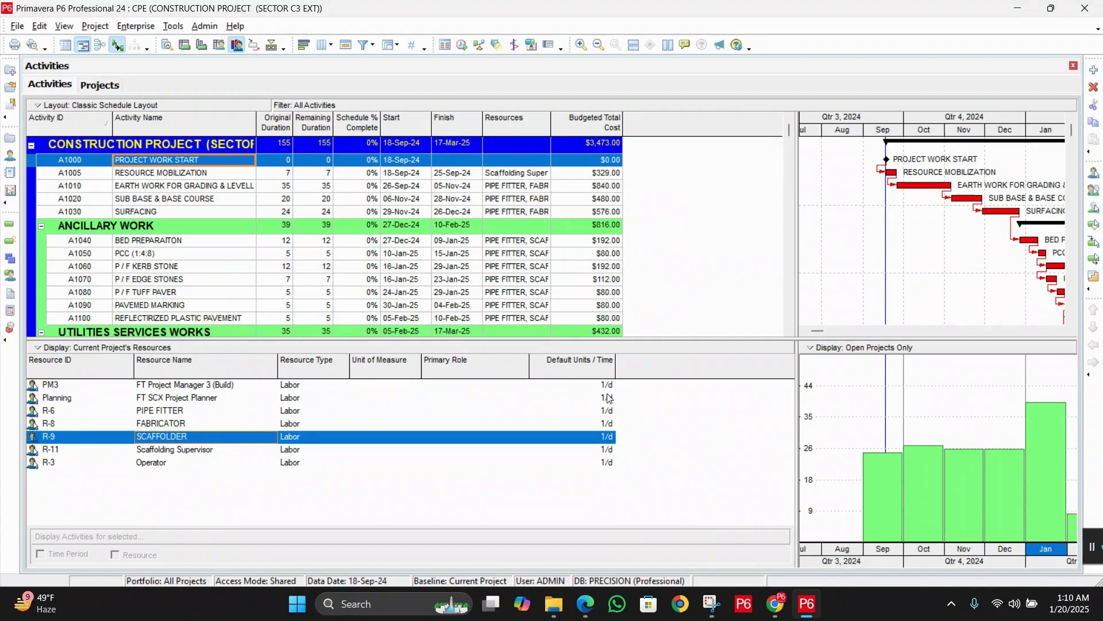
{"action": "left_click", "coordinate": [1061, 331]}
{"action": "left_click", "coordinate": [1060, 330]}
{"action": "left_click", "coordinate": [1060, 331]}
{"action": "left_click", "coordinate": [1060, 331]}
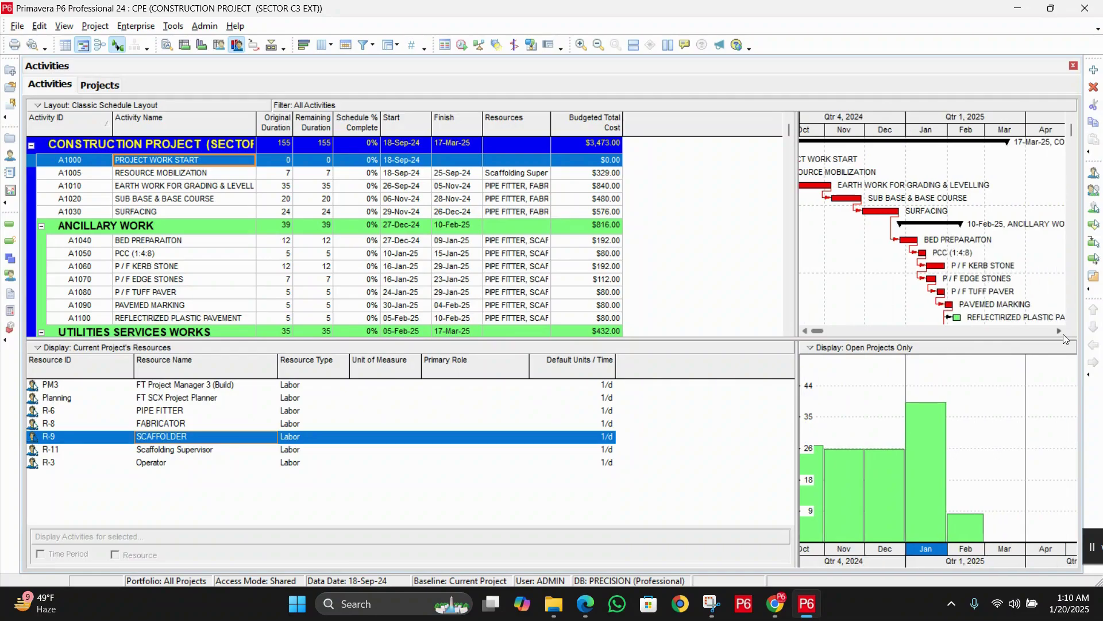
Compare the usage profiles of the Fabricator and Scaffolder resources for overallocated months.
{"action": "left_click", "coordinate": [192, 423]}
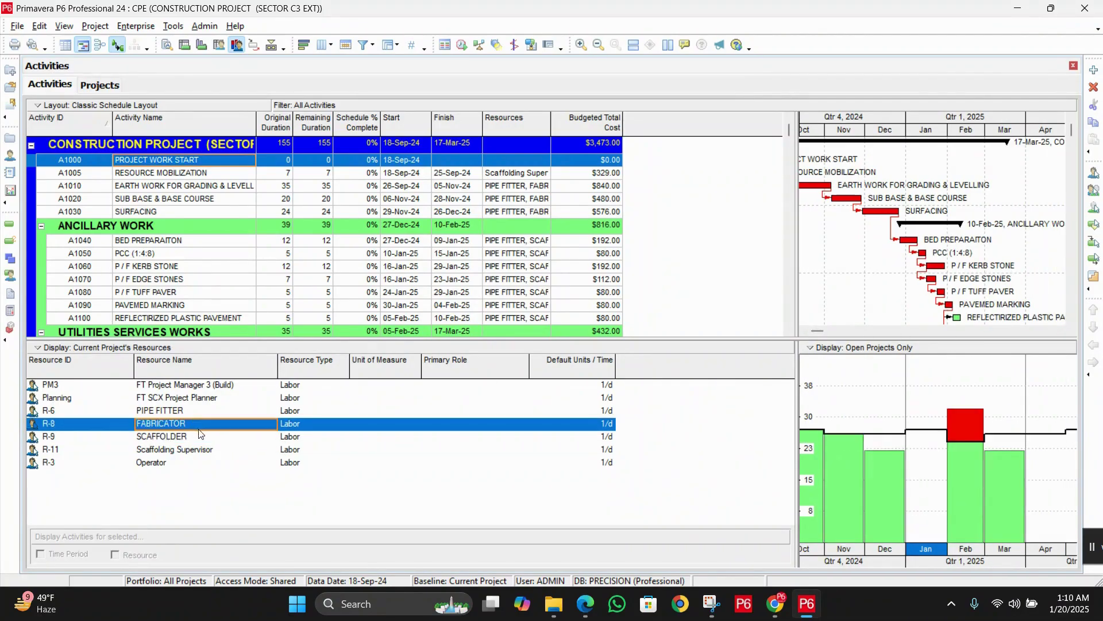
{"action": "left_click", "coordinate": [186, 438]}
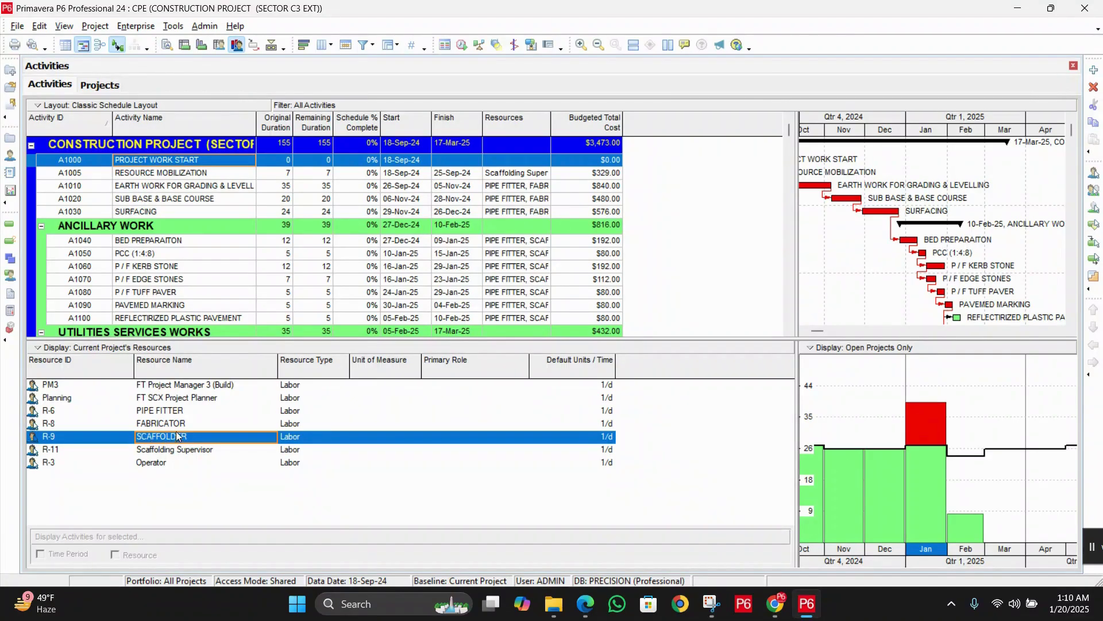
{"action": "left_click", "coordinate": [173, 425]}
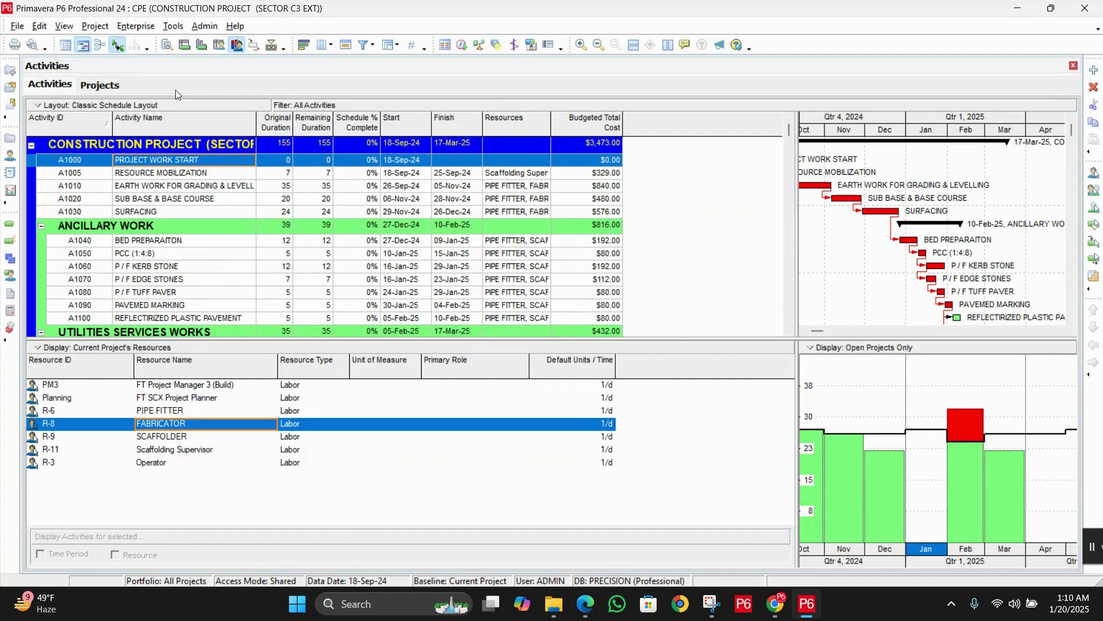
Switch to the project list and widen its table area beyond the Strategic Priority column.
{"action": "left_click", "coordinate": [92, 85]}
{"action": "scroll", "coordinate": [239, 225], "scroll_direction": "down", "scroll_amount": 1}
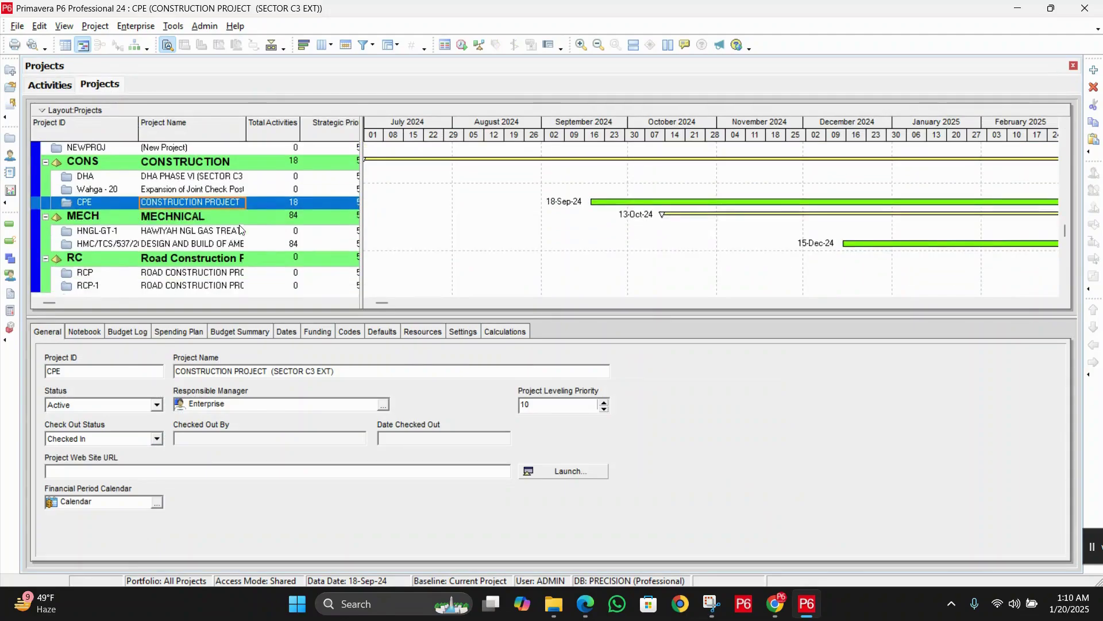
{"action": "left_click_drag", "start_coordinate": [363, 168], "coordinate": [534, 170]}
Locate Project Leveling Priority among the General options in the project list's column settings, and leave without applying changes.
{"action": "right_click", "coordinate": [418, 182]}
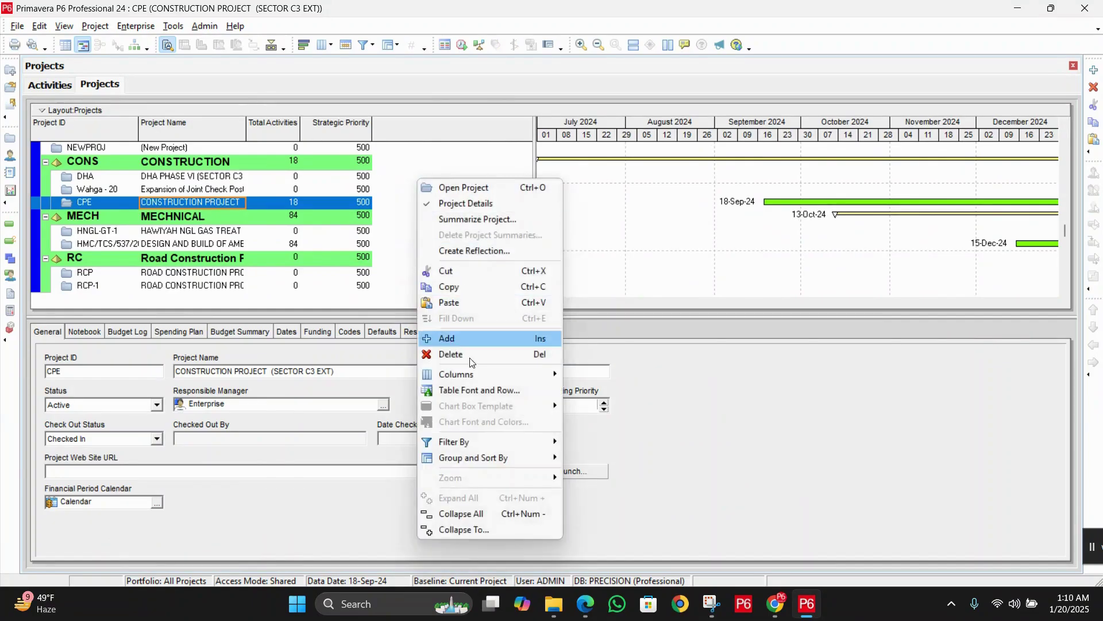
{"action": "mouse_move", "coordinate": [484, 373]}
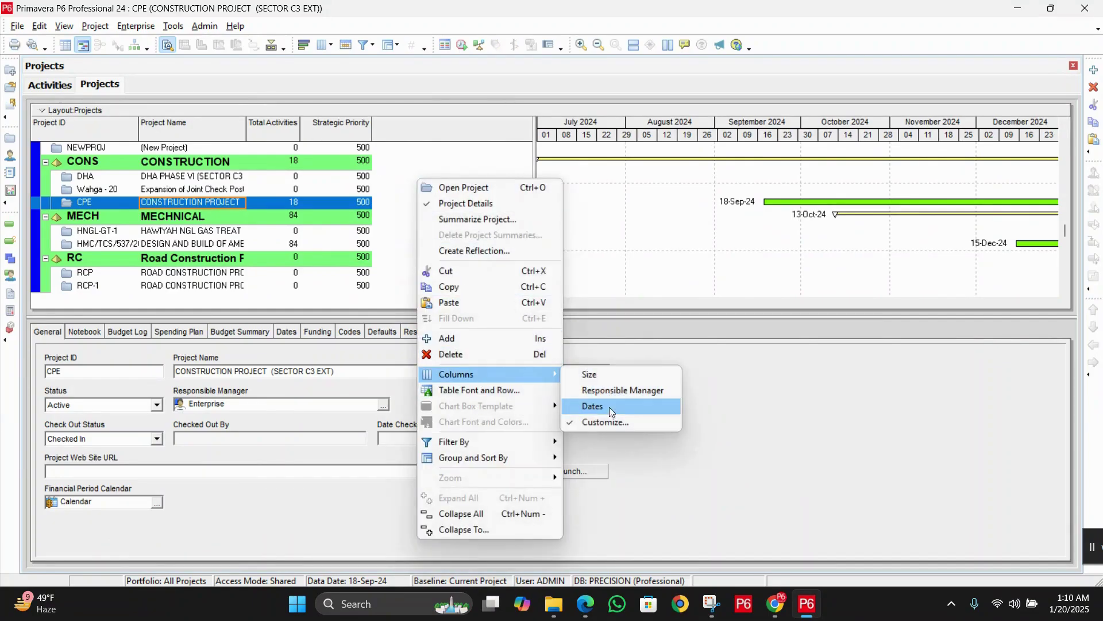
{"action": "left_click", "coordinate": [604, 421]}
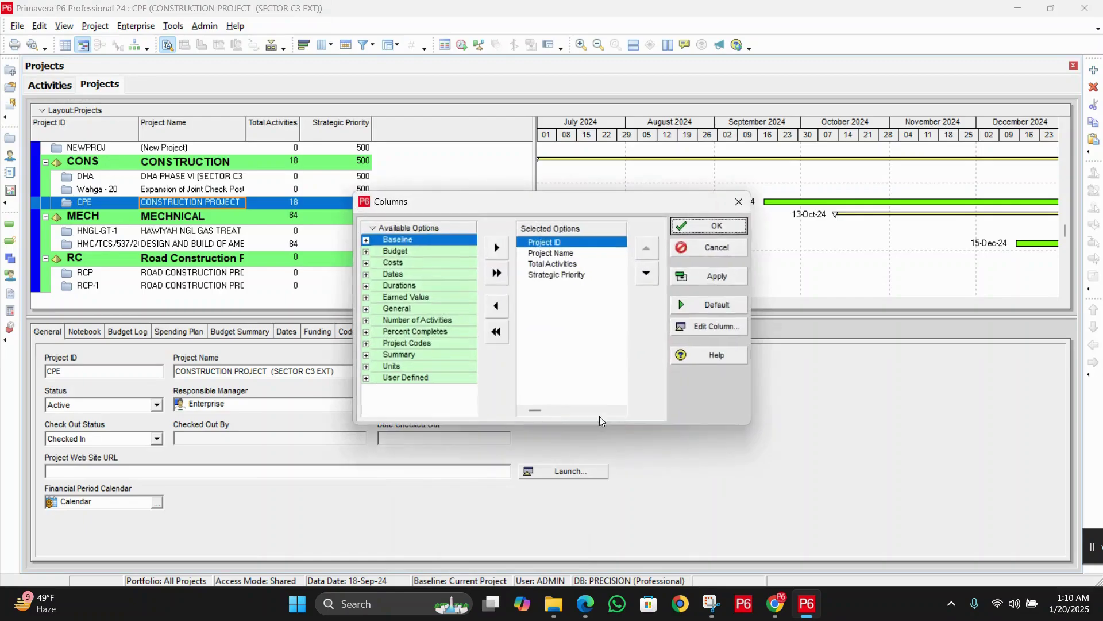
{"action": "left_click", "coordinate": [366, 308]}
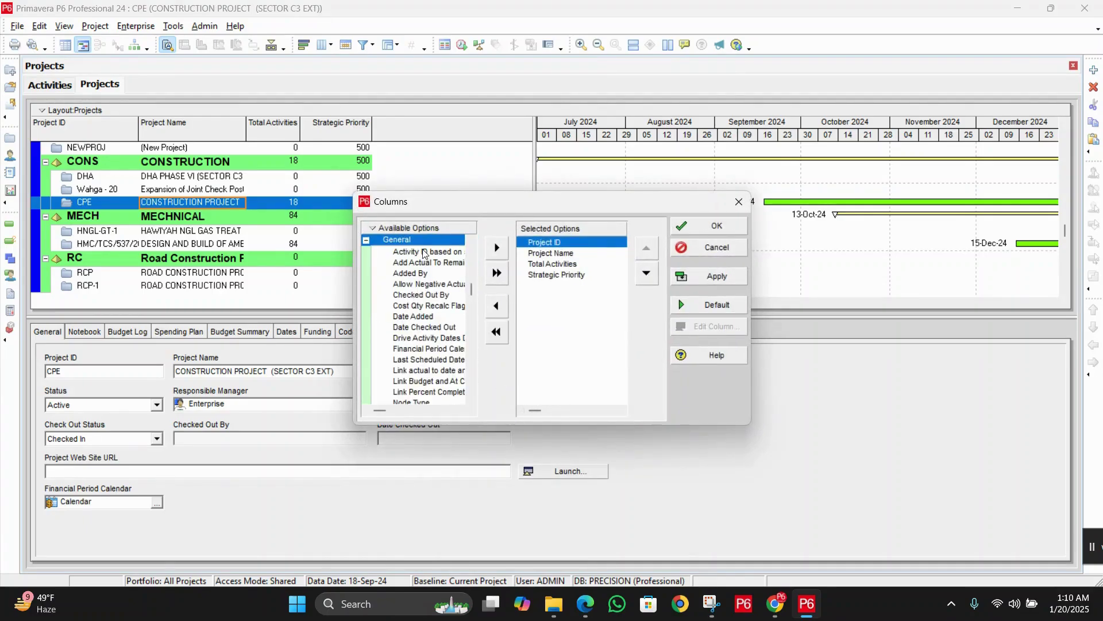
{"action": "left_click_drag", "start_coordinate": [429, 202], "coordinate": [366, 139]}
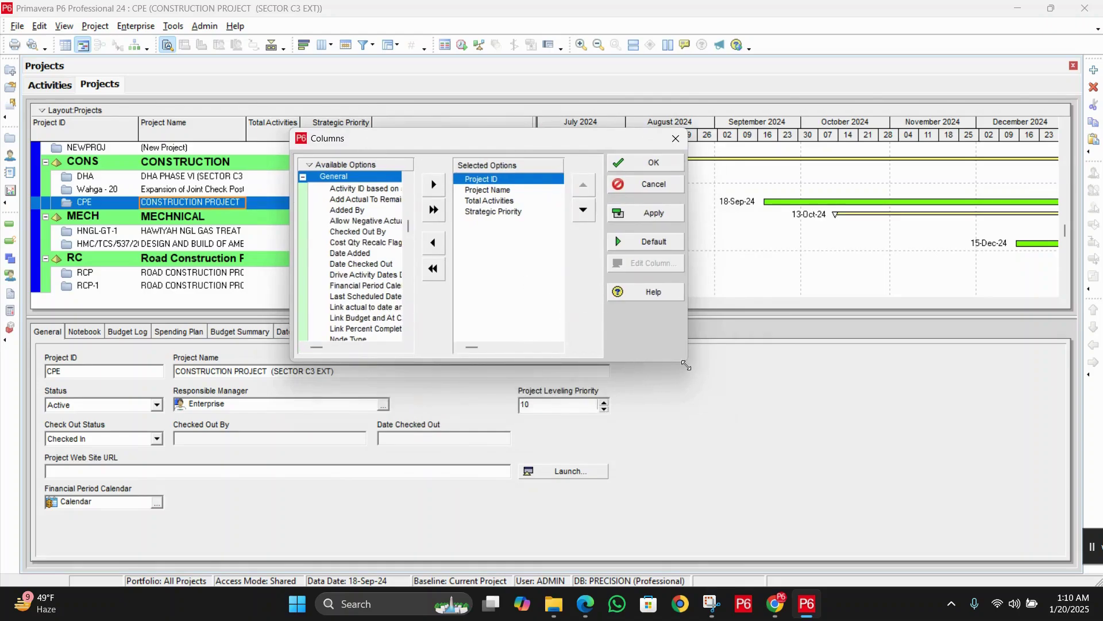
{"action": "left_click_drag", "start_coordinate": [686, 364], "coordinate": [872, 504]}
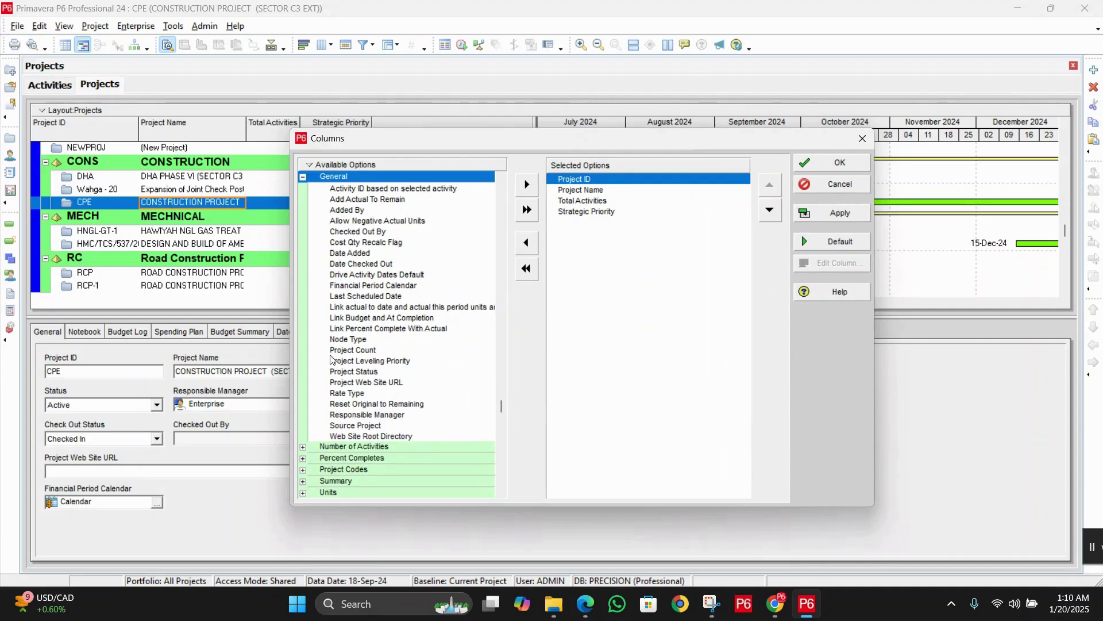
{"action": "left_click", "coordinate": [366, 360]}
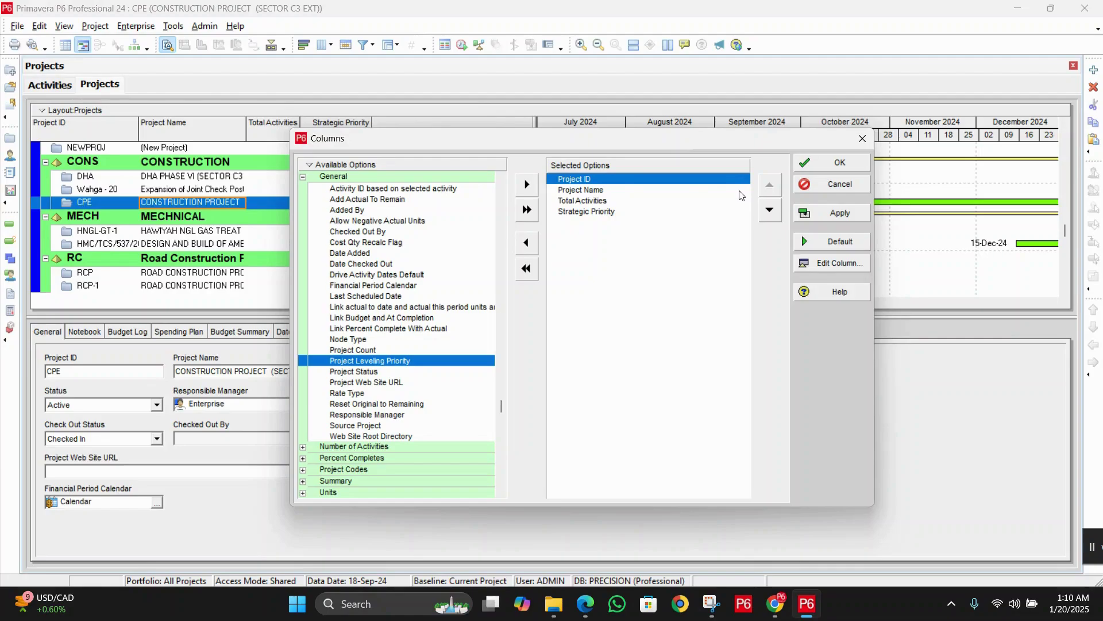
{"action": "left_click", "coordinate": [831, 185]}
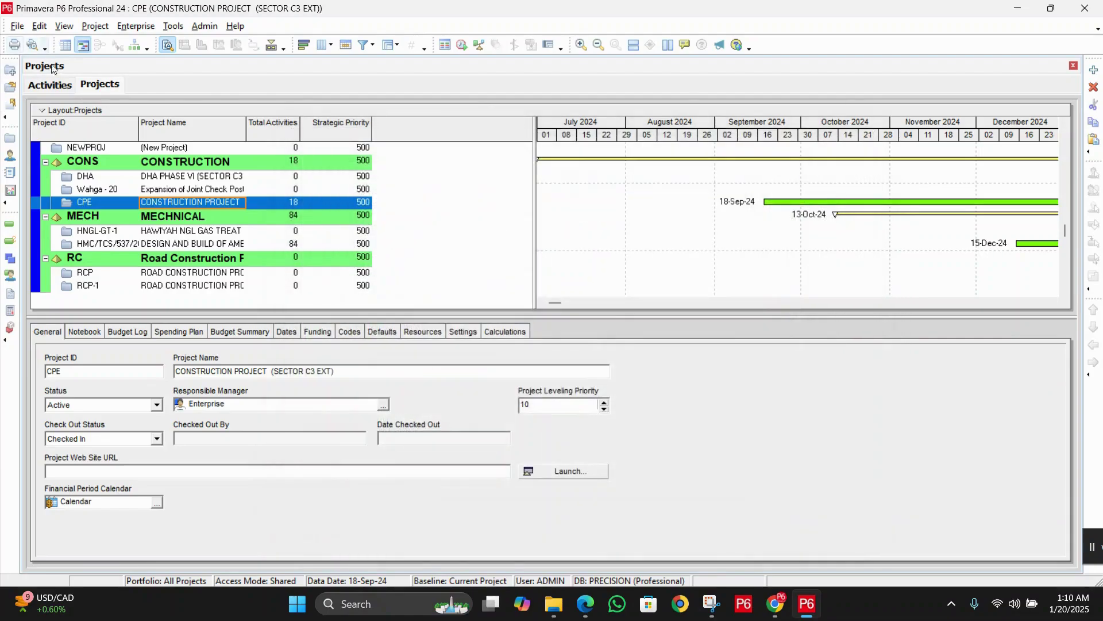
Return to the activities and add Activity Leveling Priority from the General options to the table's selected columns.
{"action": "left_click", "coordinate": [69, 87]}
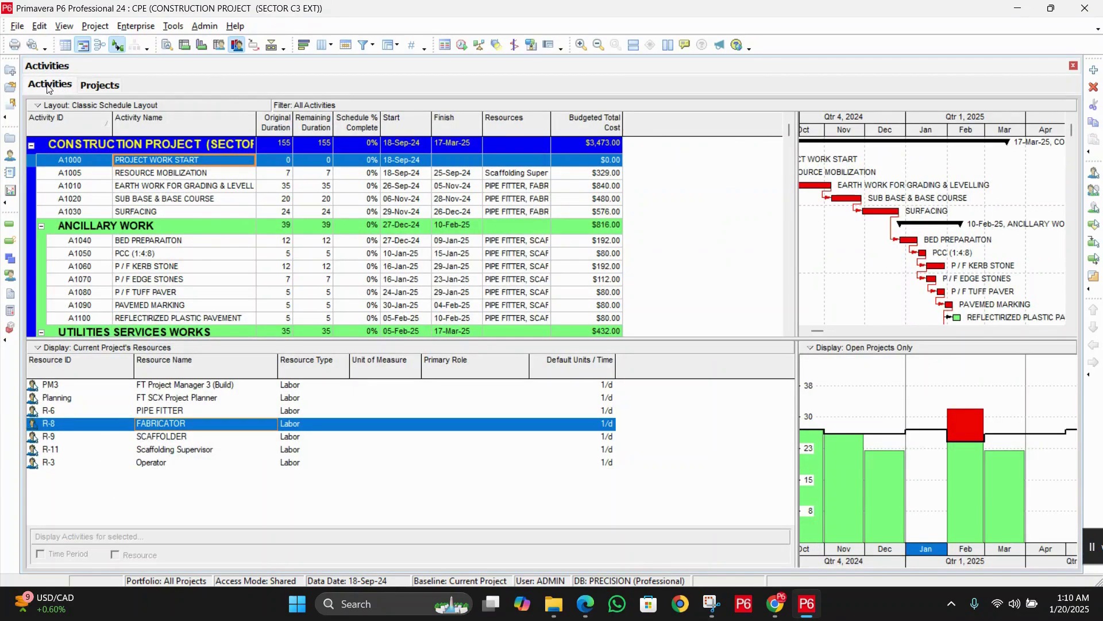
{"action": "right_click", "coordinate": [695, 192]}
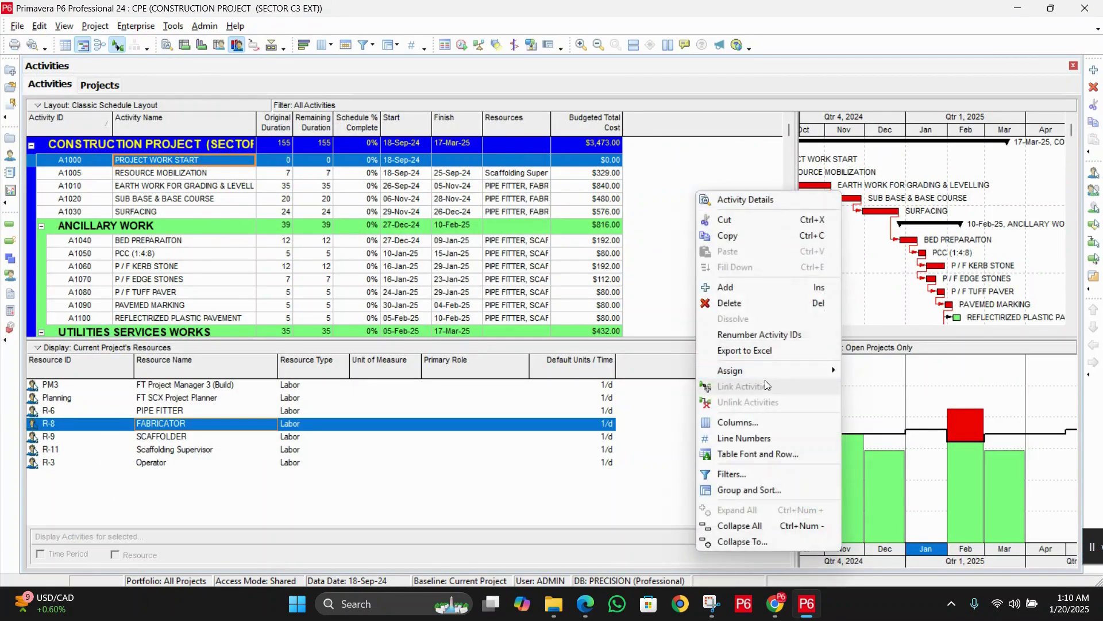
{"action": "left_click", "coordinate": [765, 422]}
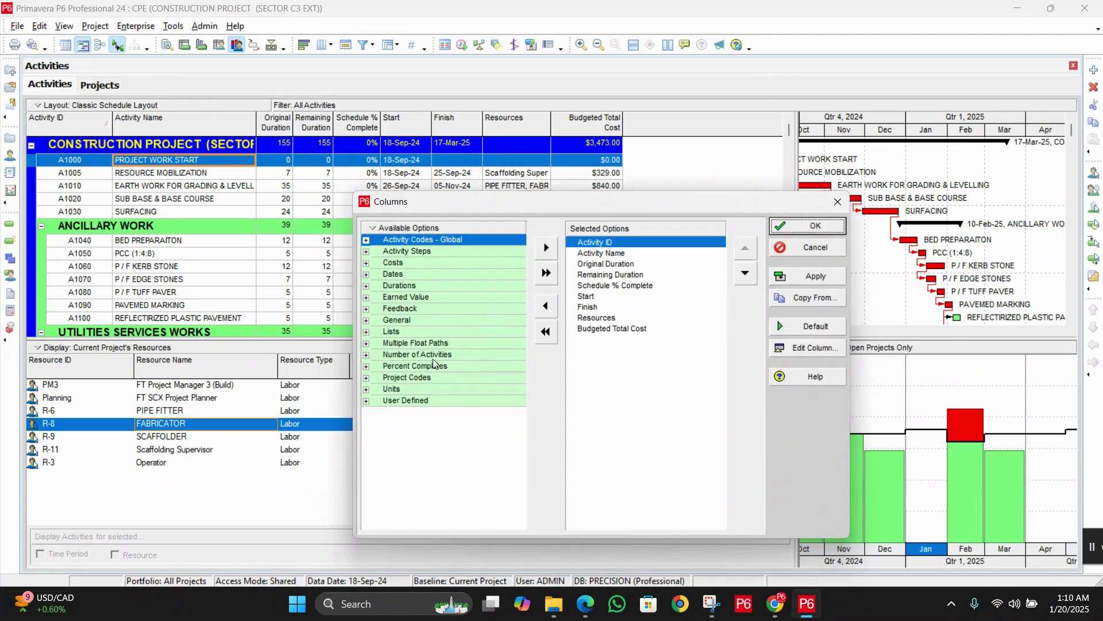
{"action": "left_click", "coordinate": [366, 319]}
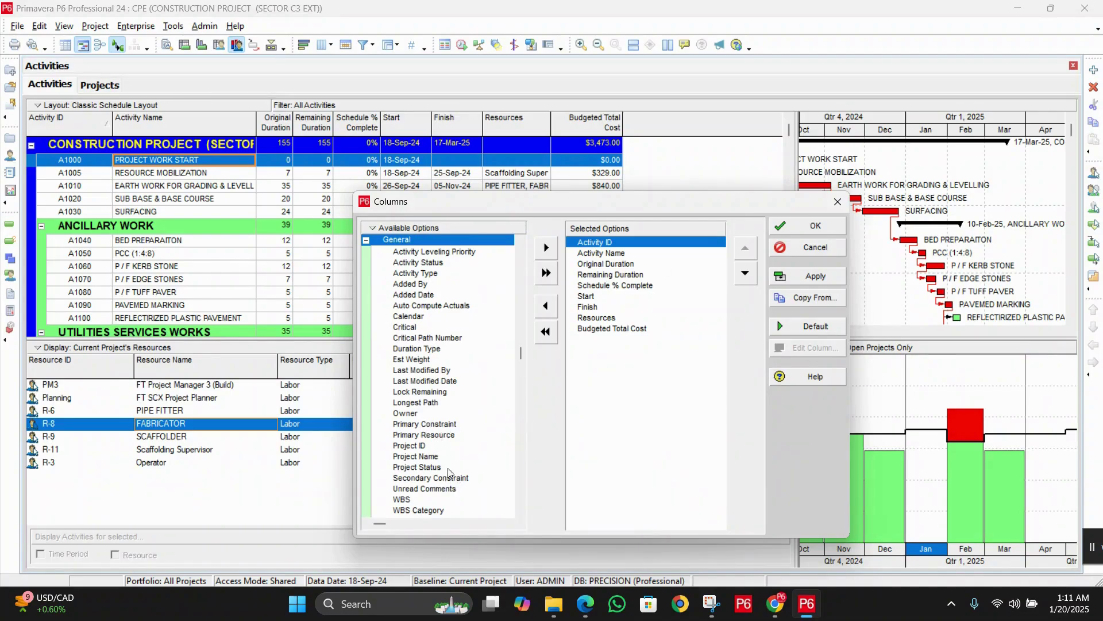
{"action": "left_click", "coordinate": [444, 253]}
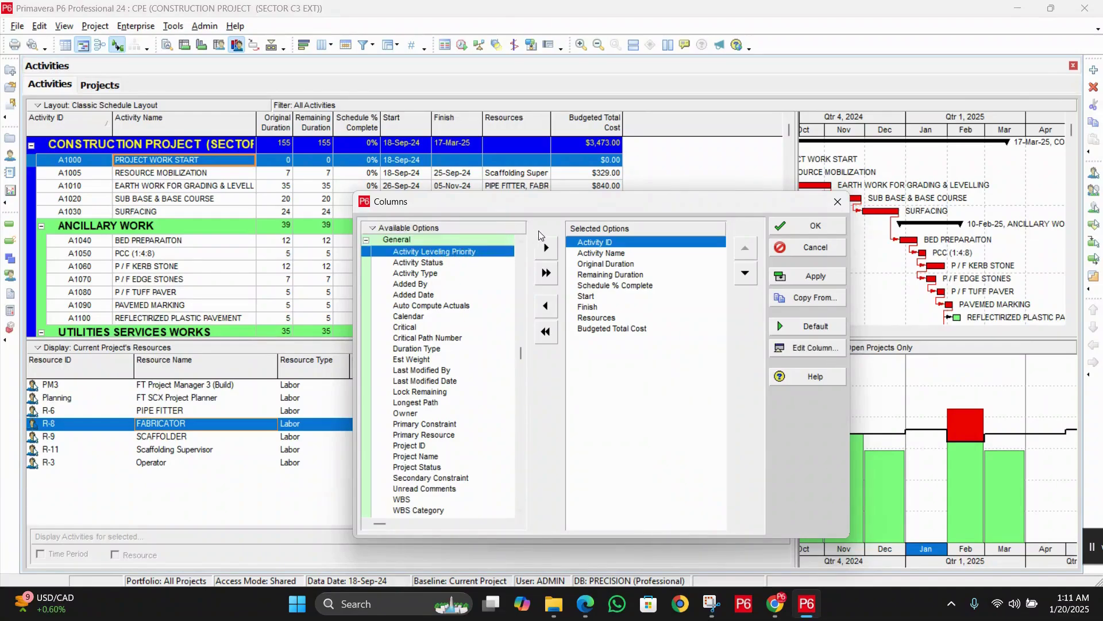
{"action": "left_click", "coordinate": [546, 247]}
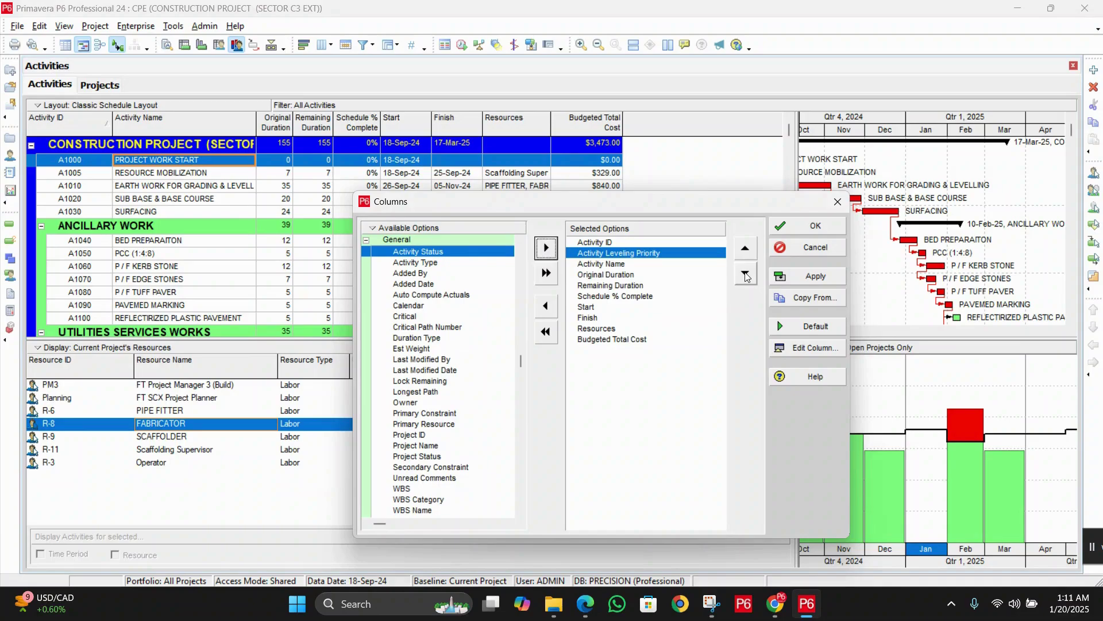
Move Activity Leveling Priority to the end of the selected columns, after Budgeted Total Cost, and apply the column settings.
{"action": "left_click", "coordinate": [746, 275]}
{"action": "left_click", "coordinate": [746, 274]}
{"action": "left_click", "coordinate": [746, 275]}
{"action": "left_click", "coordinate": [746, 274]}
{"action": "left_click", "coordinate": [746, 275]}
{"action": "left_click", "coordinate": [746, 274]}
{"action": "left_click", "coordinate": [746, 275]}
{"action": "left_click", "coordinate": [746, 275]}
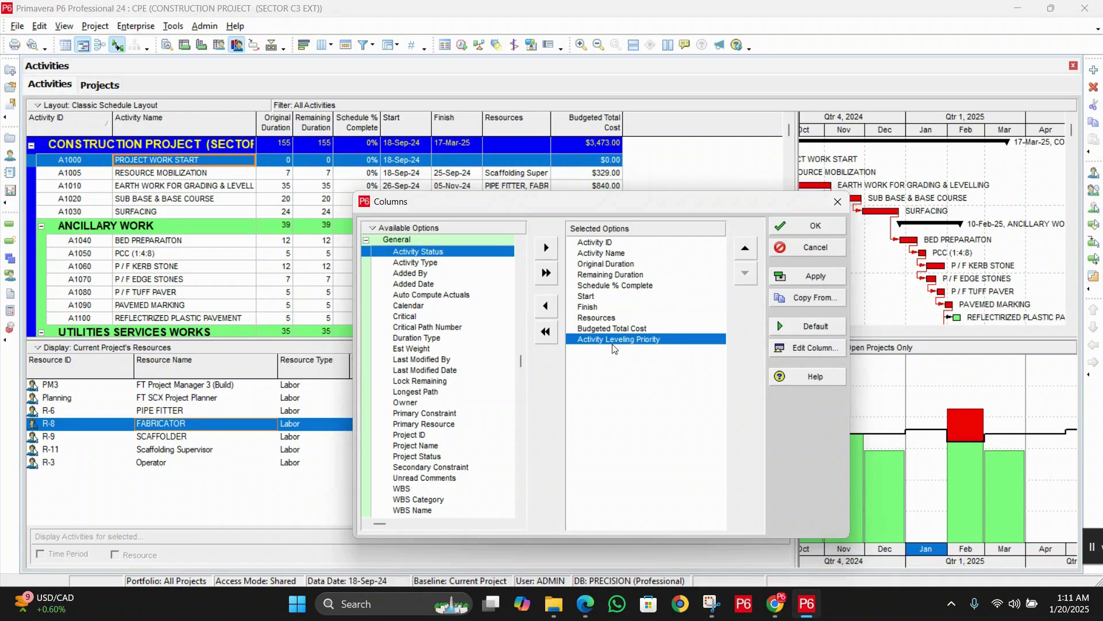
{"action": "left_click", "coordinate": [812, 275]}
{"action": "left_click", "coordinate": [815, 226]}
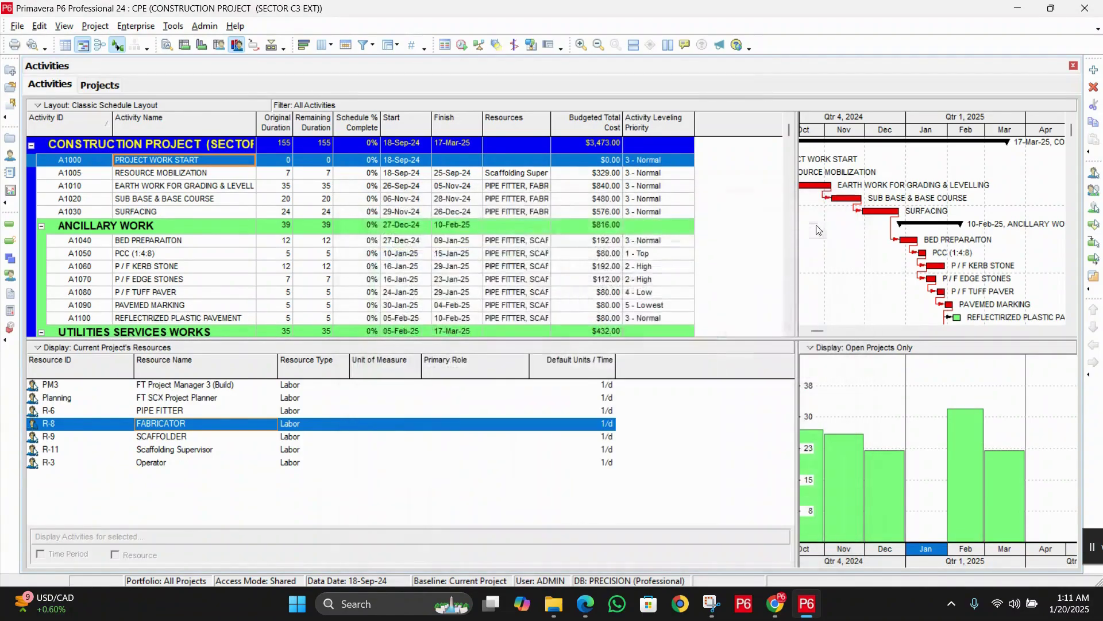
Inspect the leveling priorities of P / F Kerb Stone, Earth Work, Resource Mobilization and Project Work Start.
{"action": "left_click", "coordinate": [658, 268]}
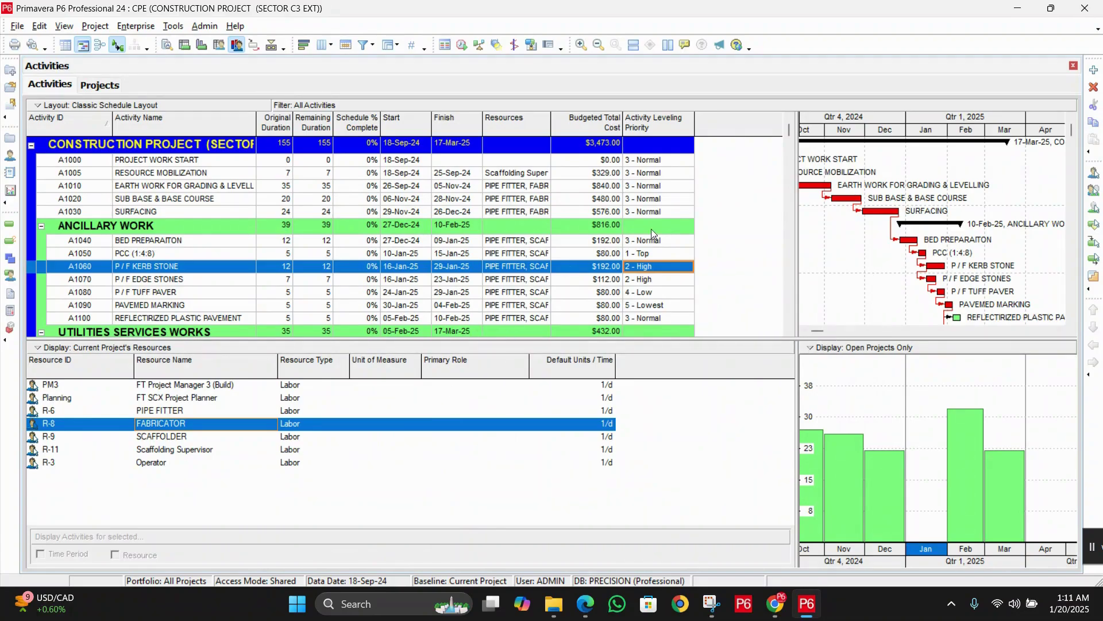
{"action": "left_click", "coordinate": [645, 188]}
{"action": "left_click", "coordinate": [644, 173]}
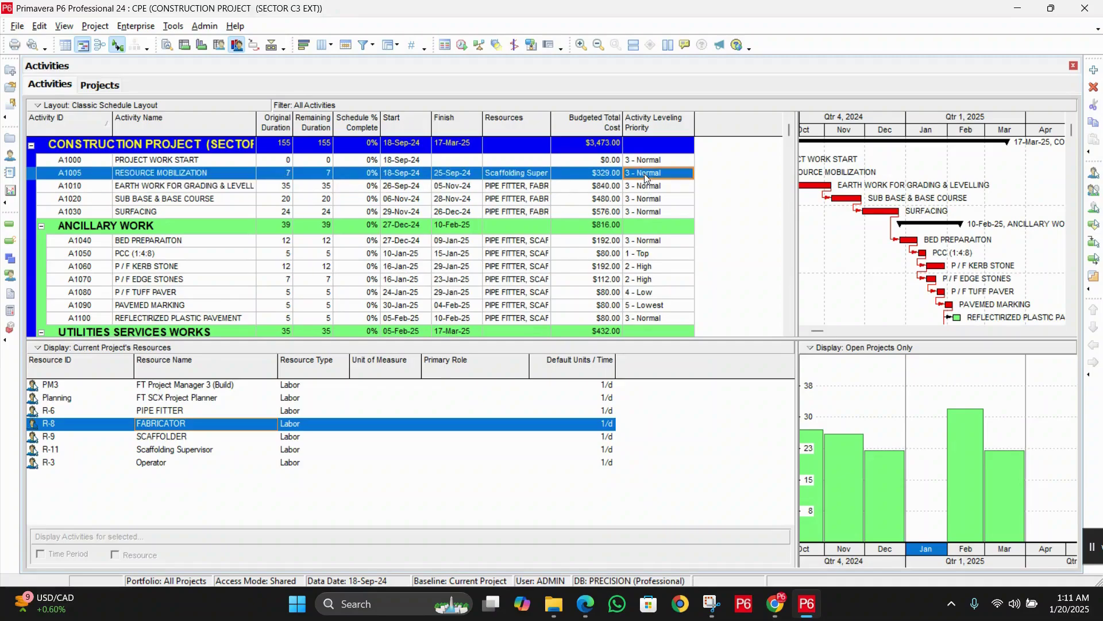
{"action": "left_click", "coordinate": [645, 161]}
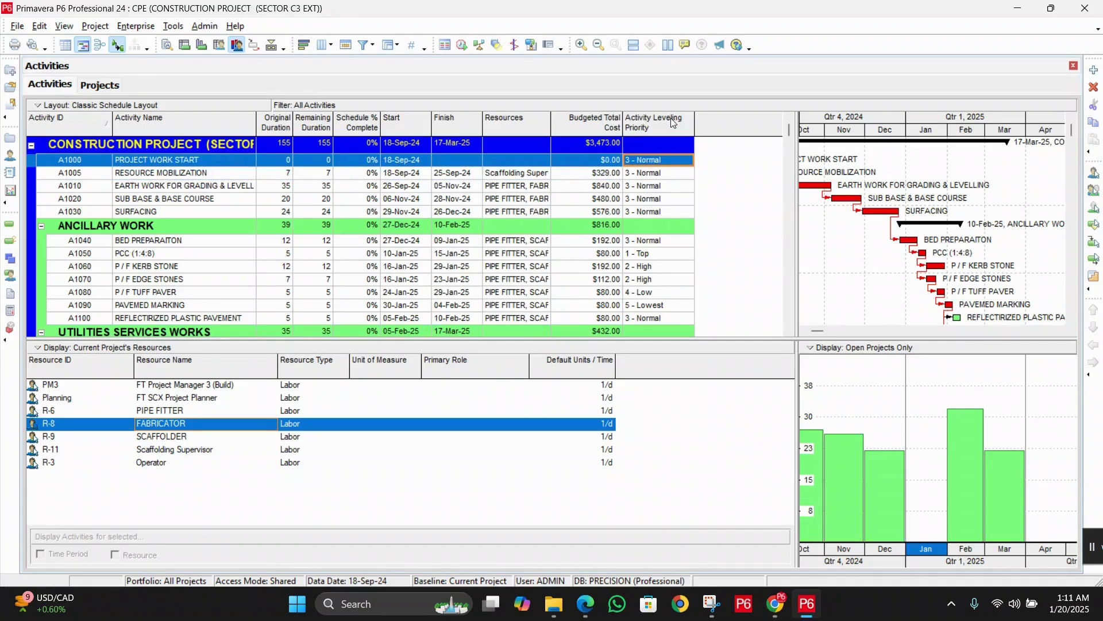
Set the activity leveling priority of Project Work Start to 5 - Lowest and of Resource Mobilization to 3 - Normal.
{"action": "left_click", "coordinate": [668, 171]}
{"action": "left_click", "coordinate": [667, 163]}
{"action": "left_click", "coordinate": [667, 163]}
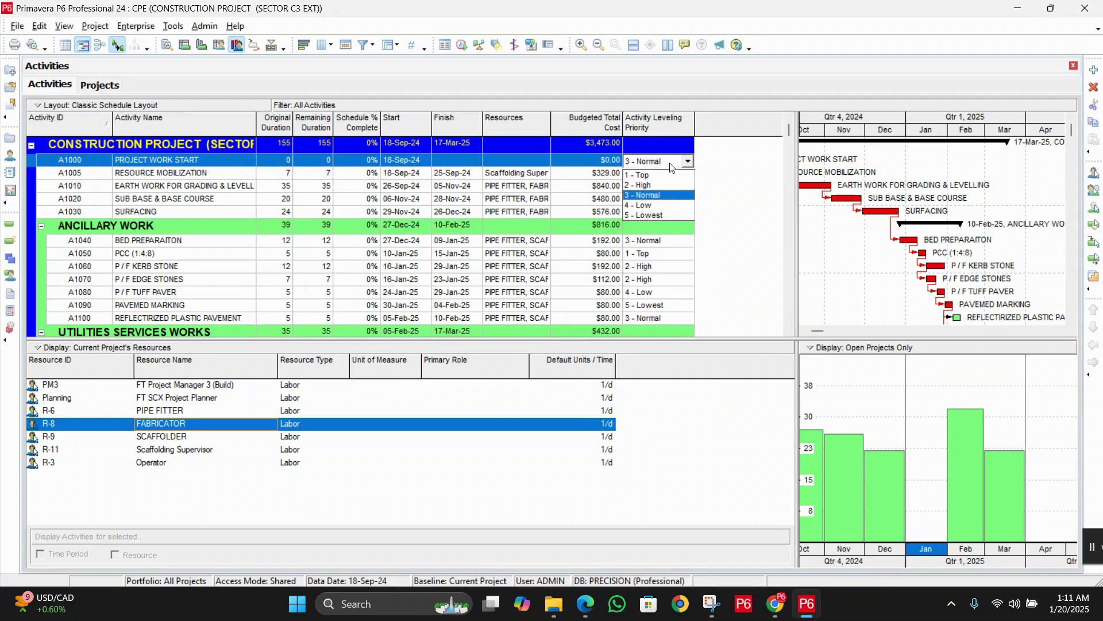
{"action": "left_click", "coordinate": [654, 216]}
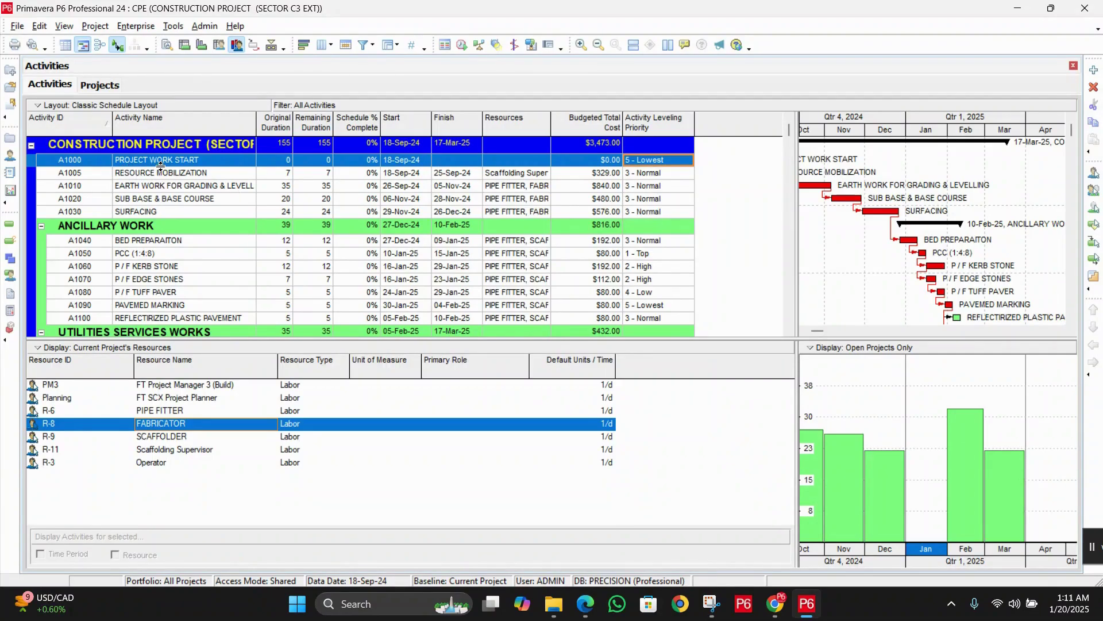
{"action": "left_click", "coordinate": [670, 177]}
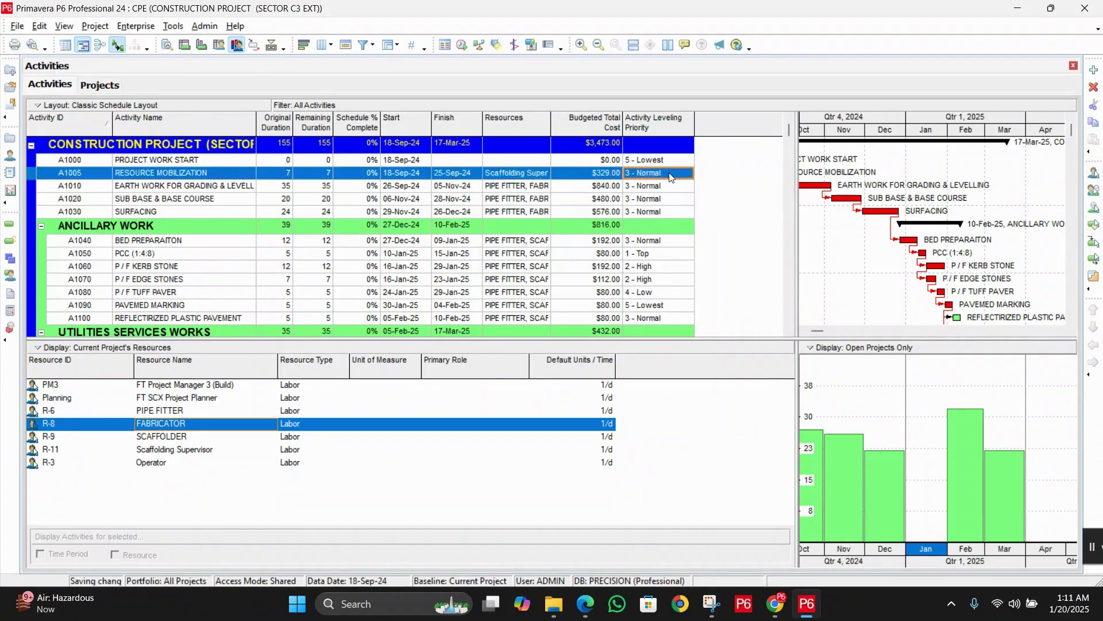
{"action": "left_click", "coordinate": [670, 177]}
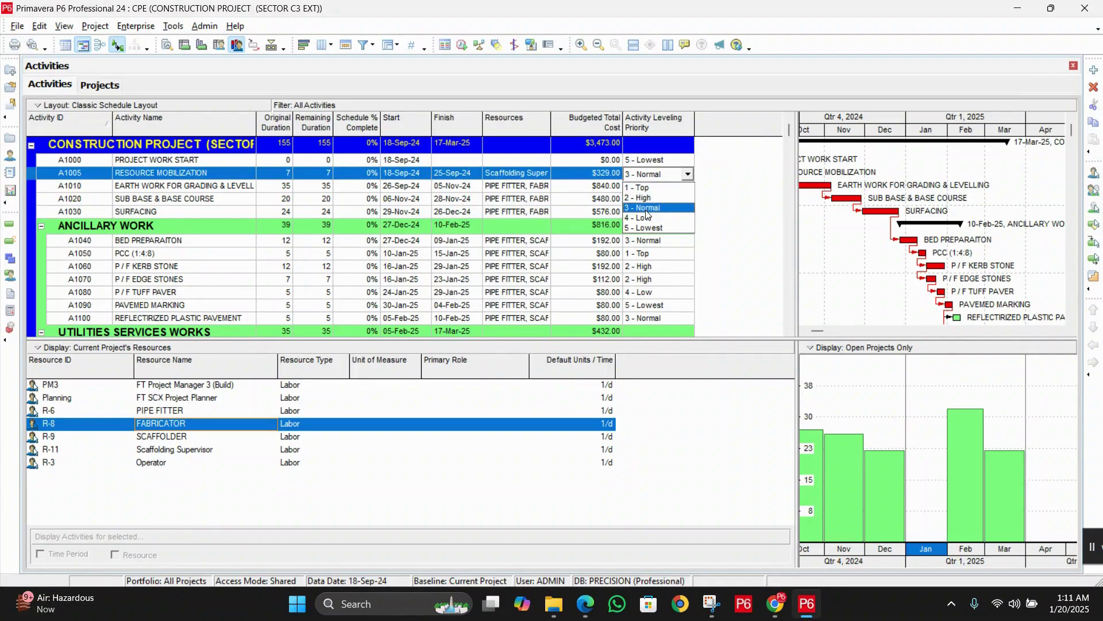
{"action": "left_click", "coordinate": [648, 208]}
Set the leveling priority of Earth Work for Grading & Levelling to 2 - High and of Sub Base & Base Course to 3 - Normal.
{"action": "left_click", "coordinate": [653, 189]}
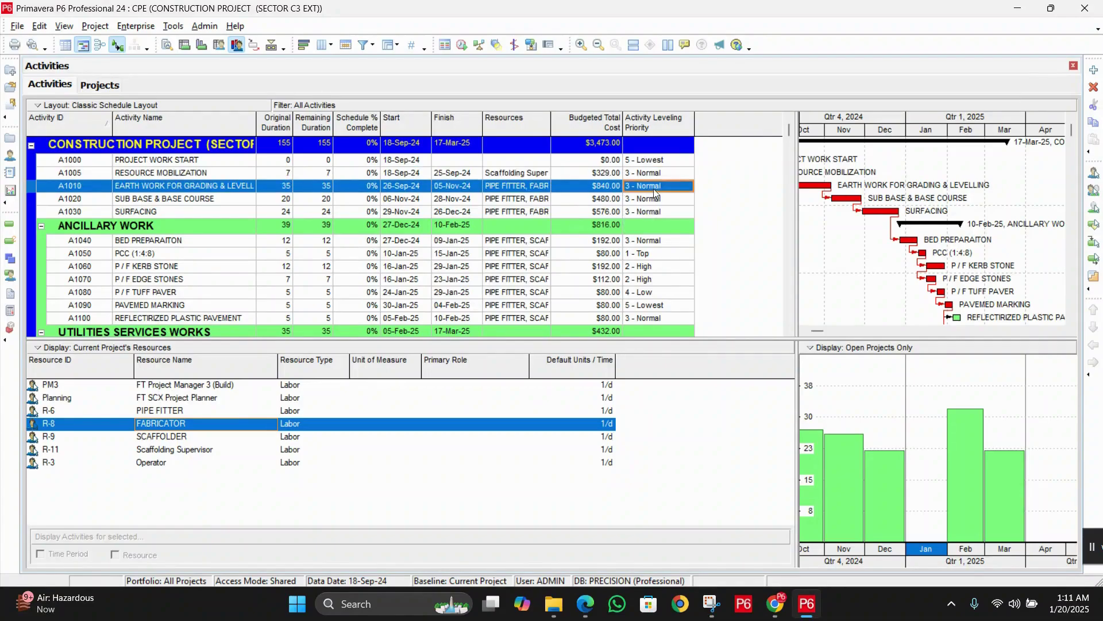
{"action": "left_click", "coordinate": [654, 189]}
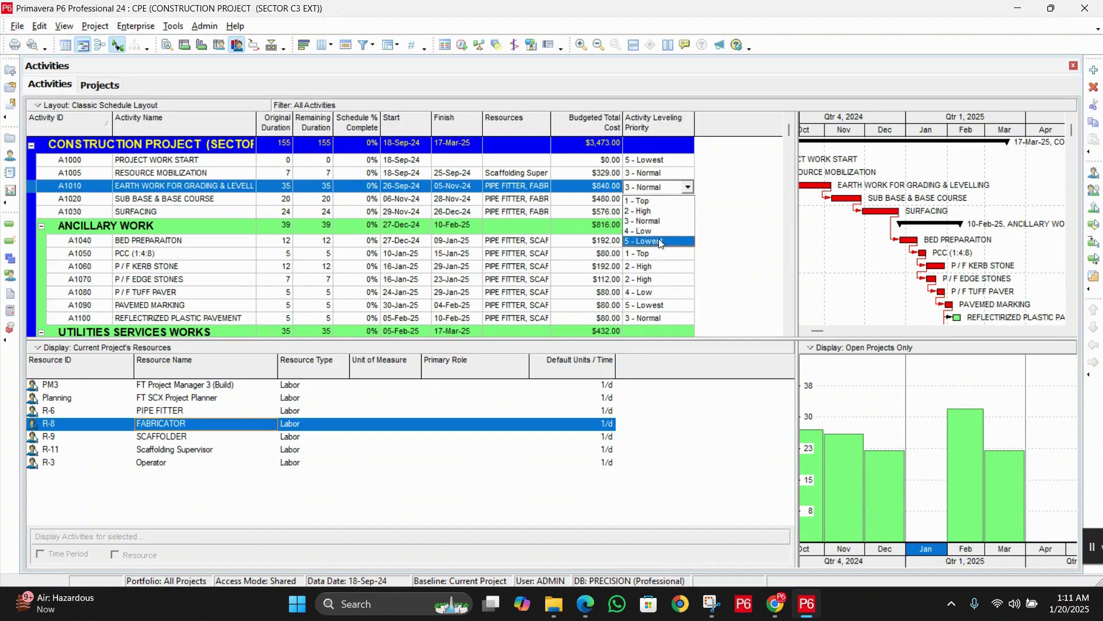
{"action": "left_click", "coordinate": [665, 210]}
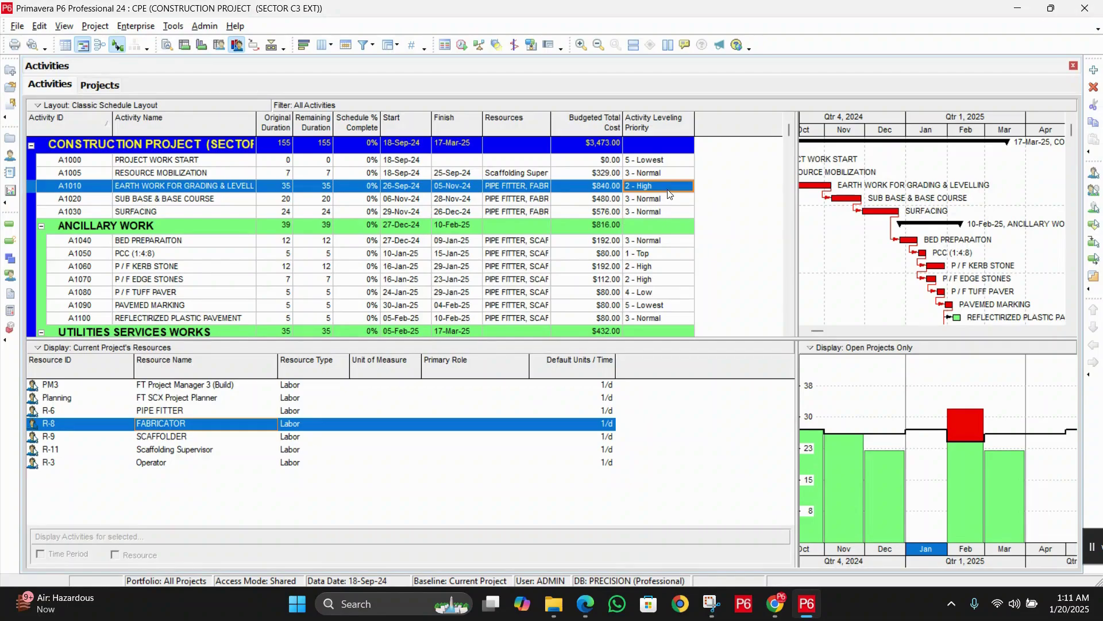
{"action": "left_click", "coordinate": [671, 201]}
{"action": "left_click", "coordinate": [671, 201]}
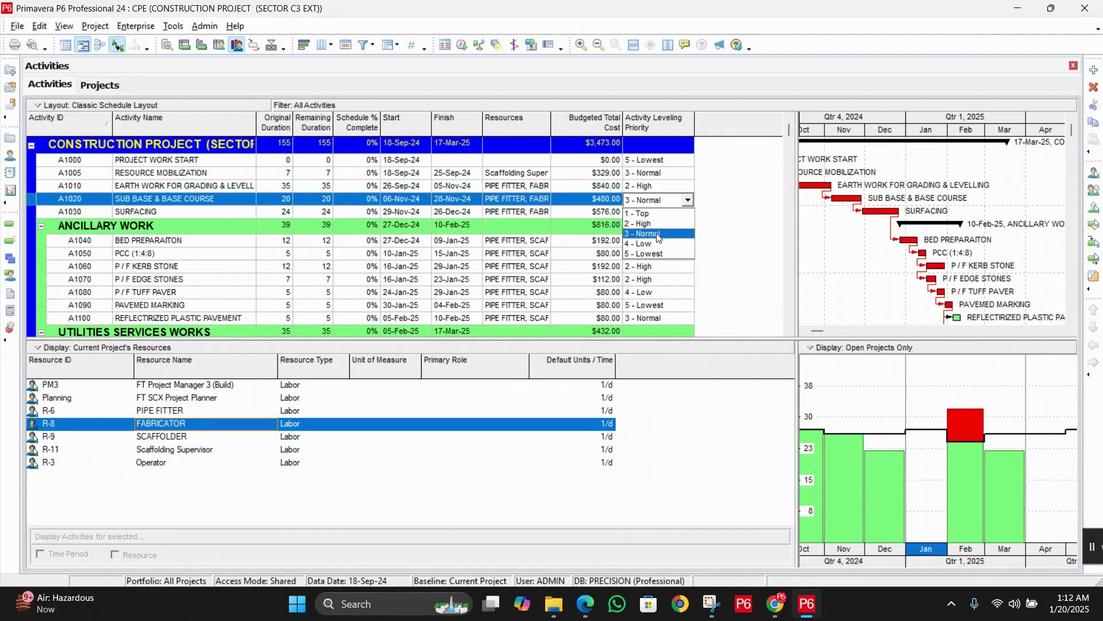
{"action": "left_click", "coordinate": [658, 235]}
Set the leveling priority of Earth Work for Grading & Levelling to 1 - Top.
{"action": "left_click", "coordinate": [663, 185]}
{"action": "left_click", "coordinate": [663, 185]}
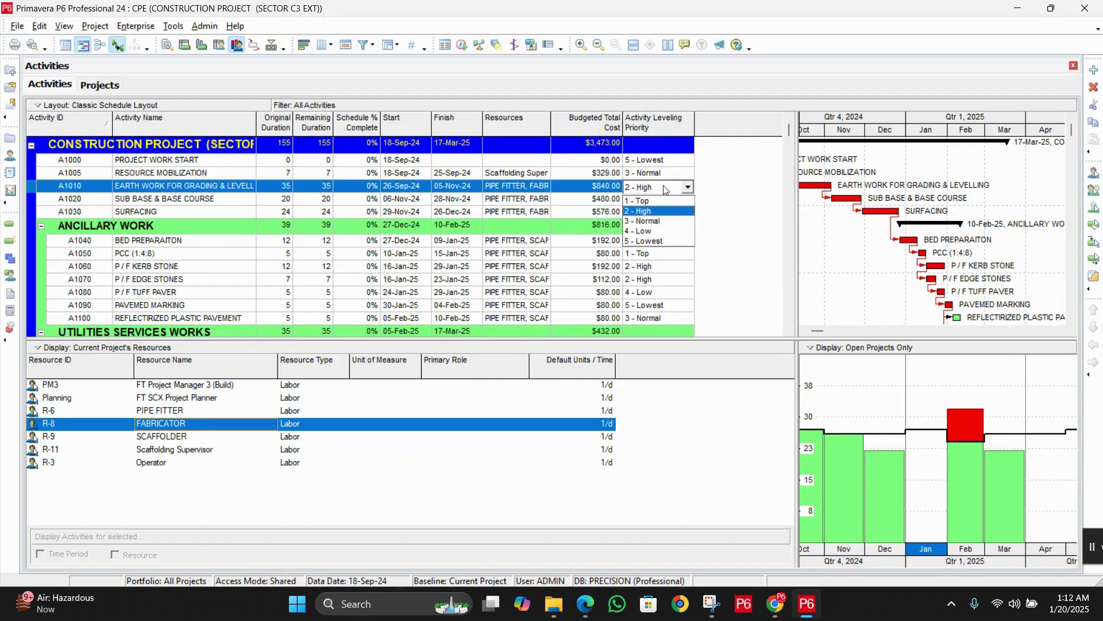
{"action": "left_click", "coordinate": [662, 201]}
Set the leveling priorities of Sub Base & Base Course and Surfacing to 2 - High.
{"action": "left_click", "coordinate": [663, 214]}
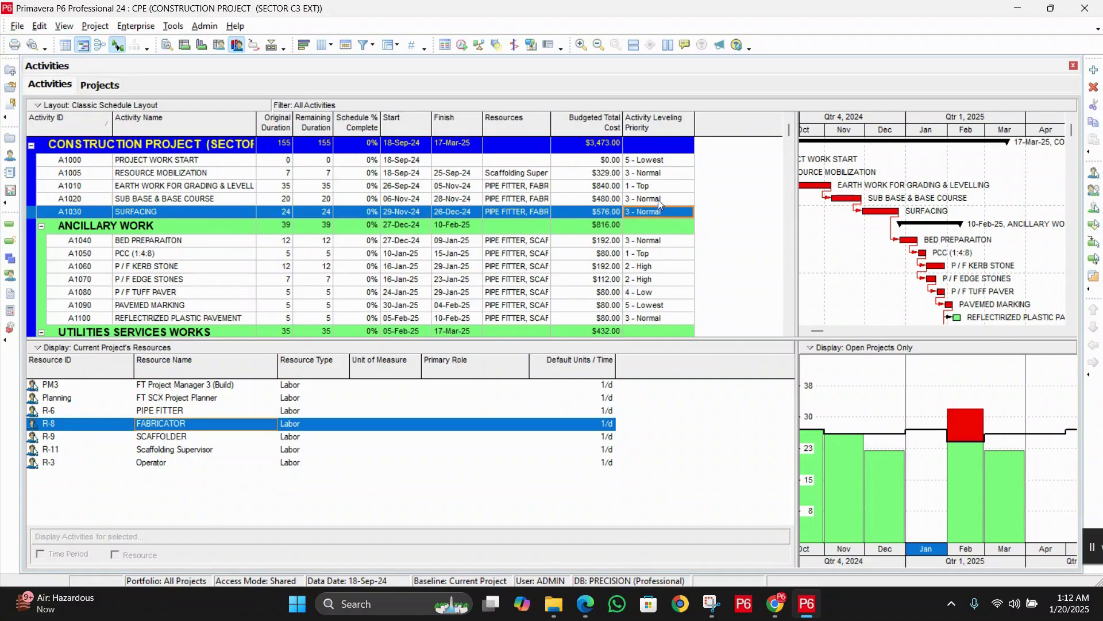
{"action": "left_click", "coordinate": [658, 200]}
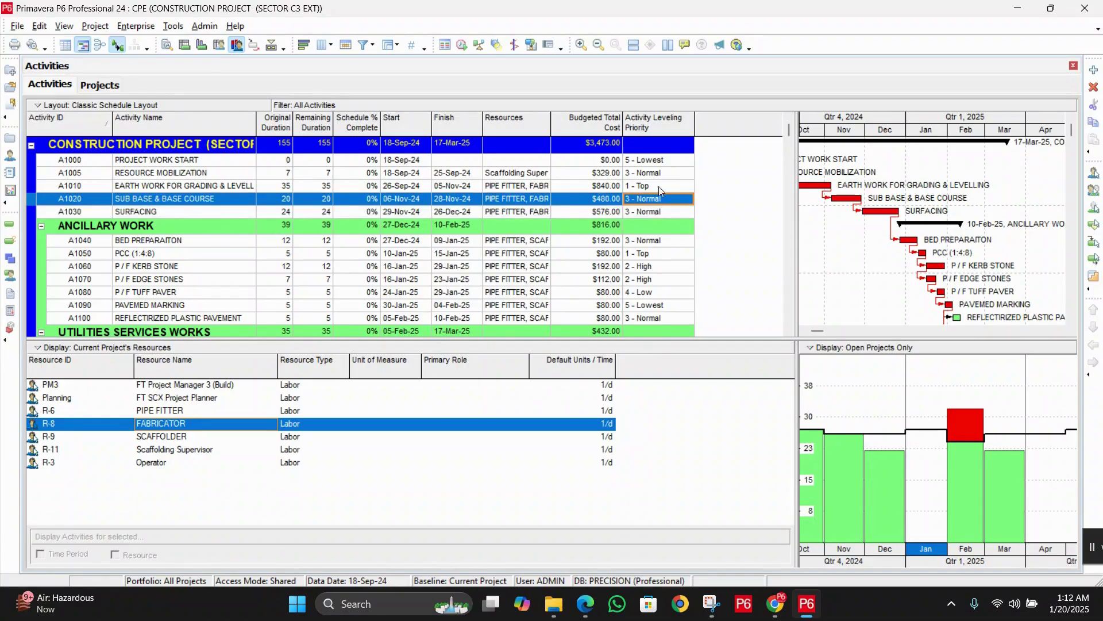
{"action": "left_click", "coordinate": [661, 174]}
{"action": "left_click", "coordinate": [660, 187]}
{"action": "left_click", "coordinate": [661, 199]}
{"action": "left_click", "coordinate": [662, 202]}
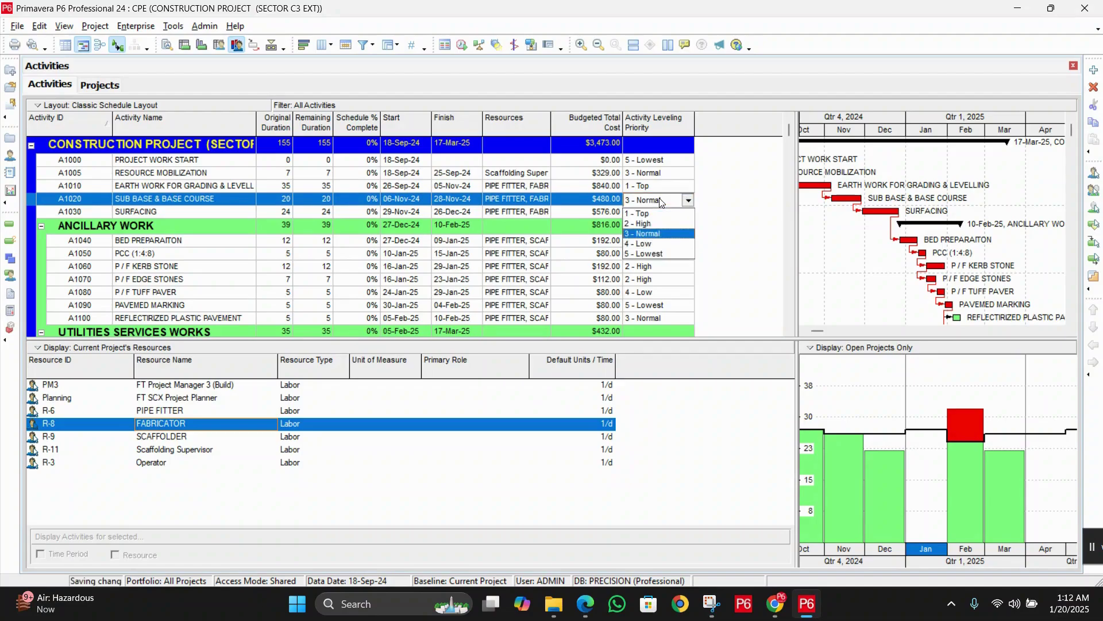
{"action": "left_click", "coordinate": [644, 224]}
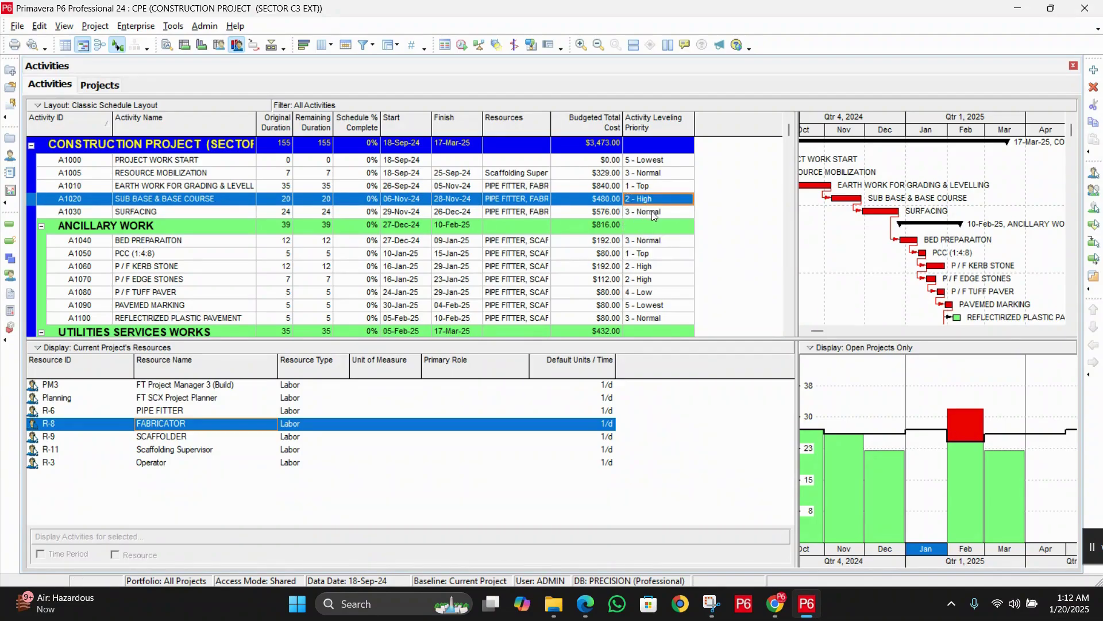
{"action": "left_click", "coordinate": [651, 211]}
{"action": "left_click", "coordinate": [651, 212]}
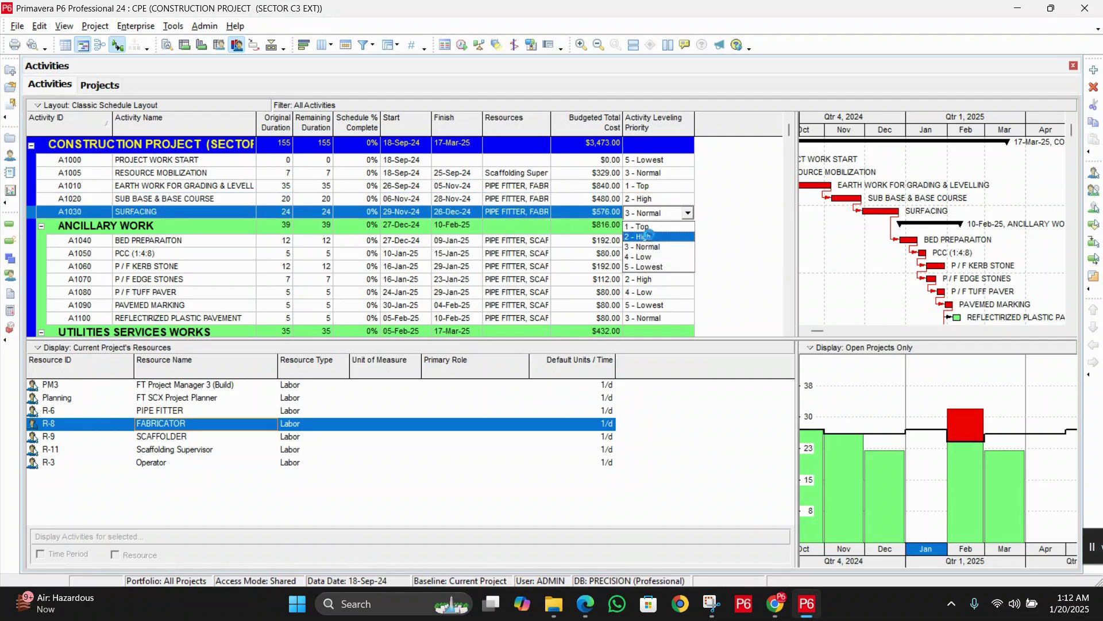
{"action": "left_click", "coordinate": [650, 236]}
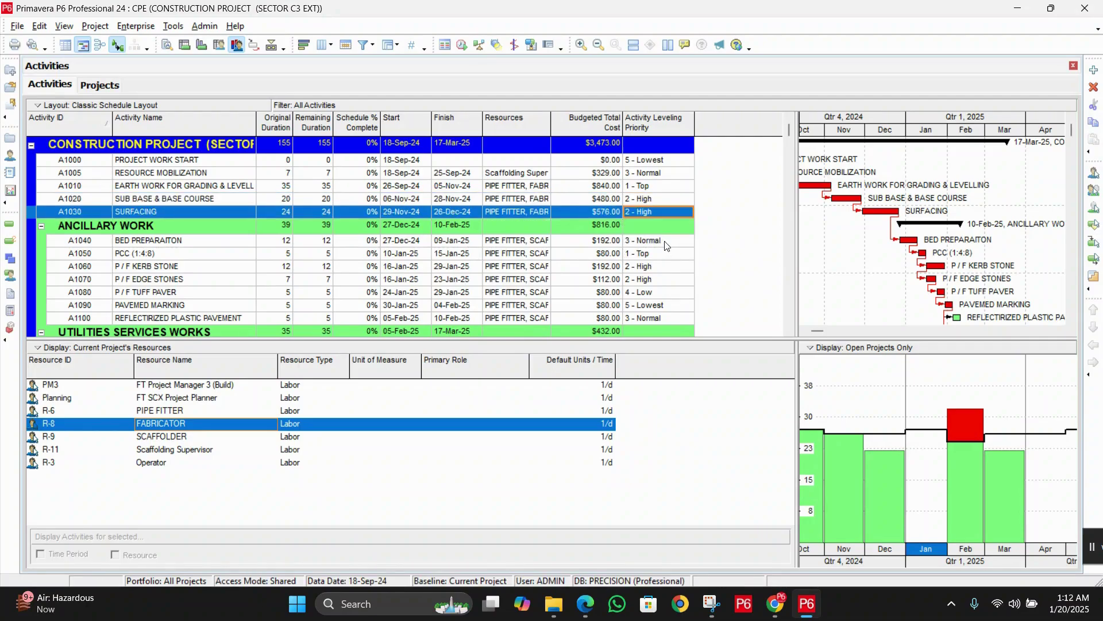
Review the leveling priorities of the Ancillary Work activities, including Bed Preparation, PCC (1:4:8), P / F Kerb Stone and P / F Tuff Paver.
{"action": "left_click", "coordinate": [664, 242]}
{"action": "scroll", "coordinate": [285, 287], "scroll_direction": "down", "scroll_amount": 2}
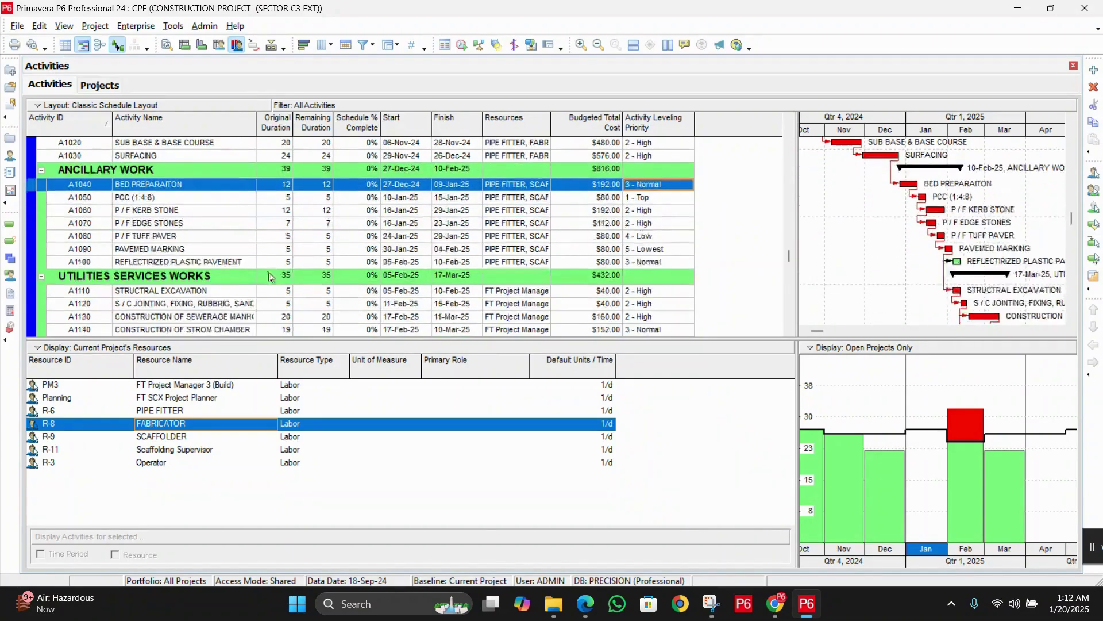
{"action": "scroll", "coordinate": [285, 272], "scroll_direction": "down", "scroll_amount": 1}
{"action": "scroll", "coordinate": [285, 273], "scroll_direction": "up", "scroll_amount": 2}
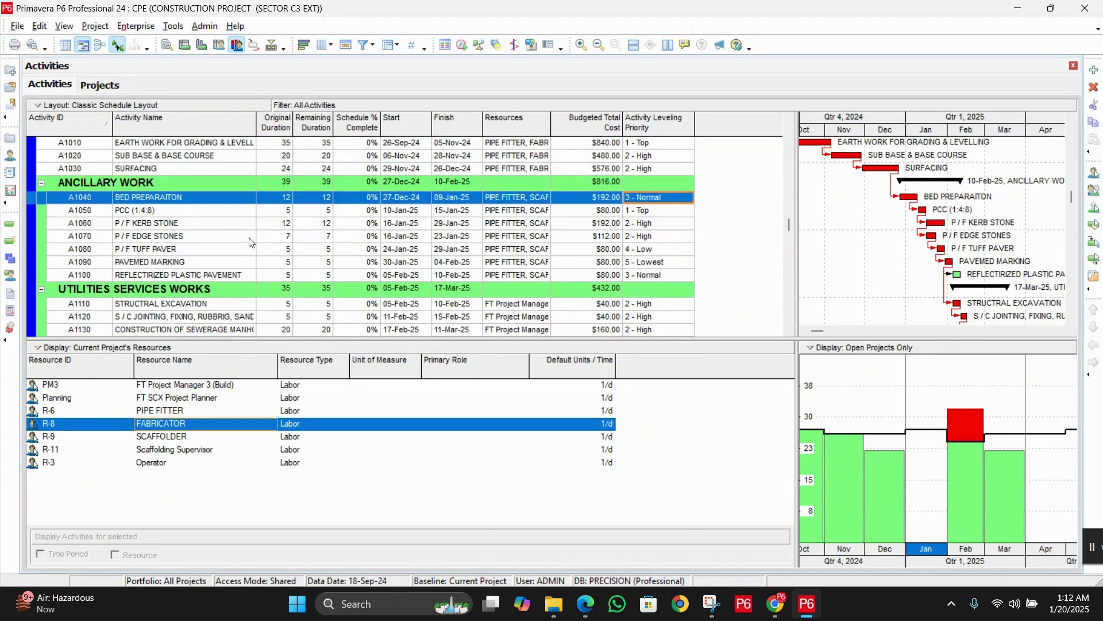
{"action": "left_click", "coordinate": [291, 225]}
{"action": "left_click", "coordinate": [647, 213]}
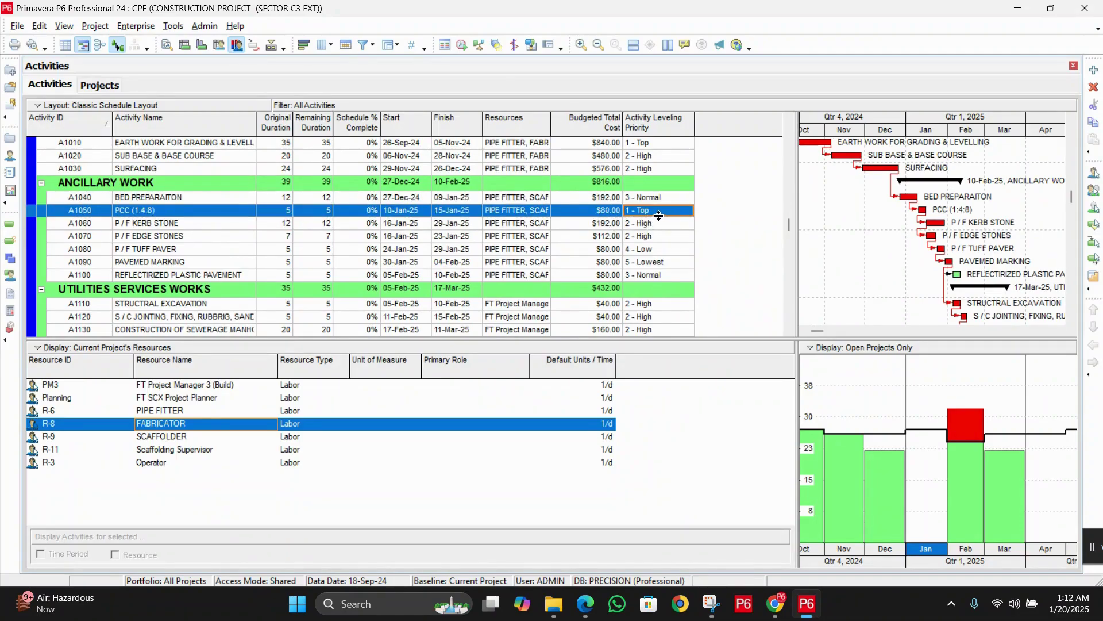
{"action": "left_click", "coordinate": [665, 230]}
{"action": "left_click", "coordinate": [665, 230]}
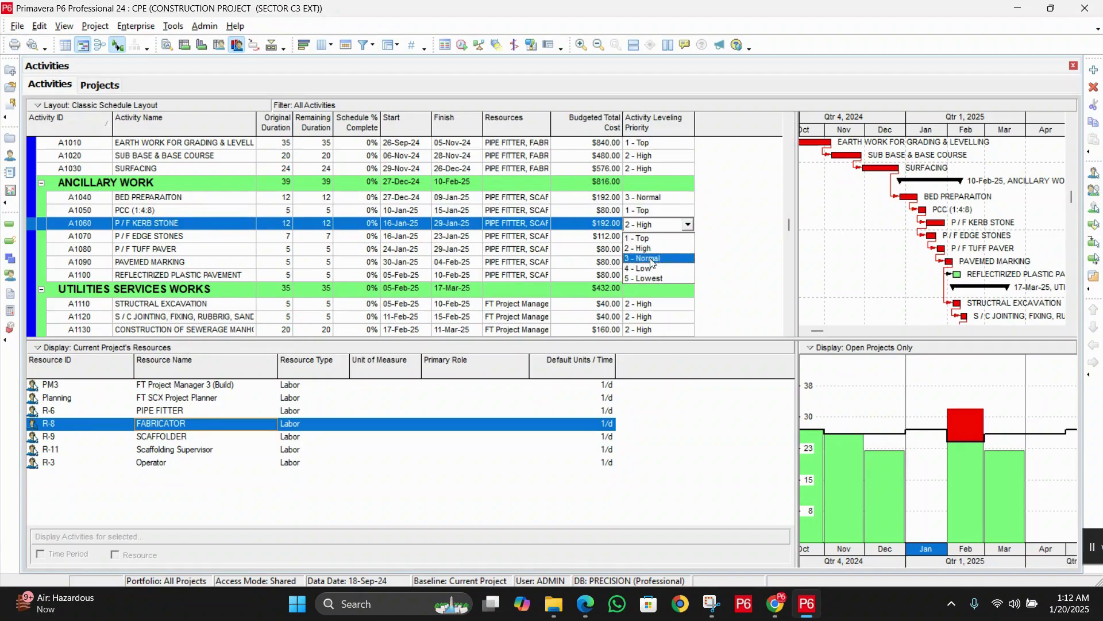
{"action": "left_click", "coordinate": [666, 252]}
{"action": "left_click", "coordinate": [669, 250]}
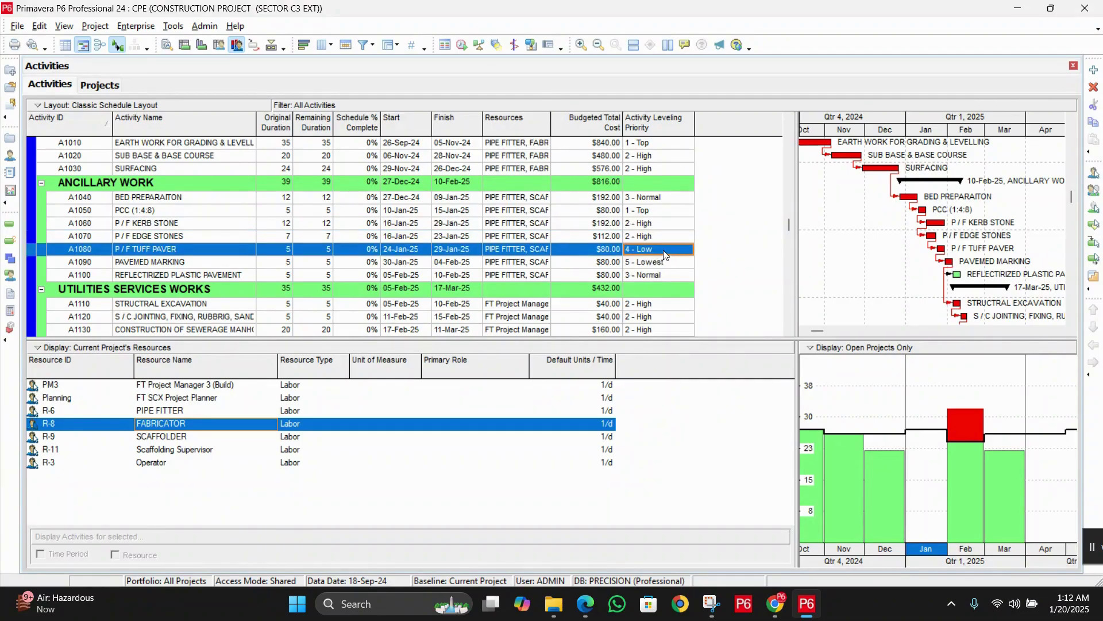
Review the leveling priorities of the Utilities Services Works activities, including the sewerage manhole, storm chamber and water supply network work.
{"action": "scroll", "coordinate": [655, 250], "scroll_direction": "down", "scroll_amount": 1}
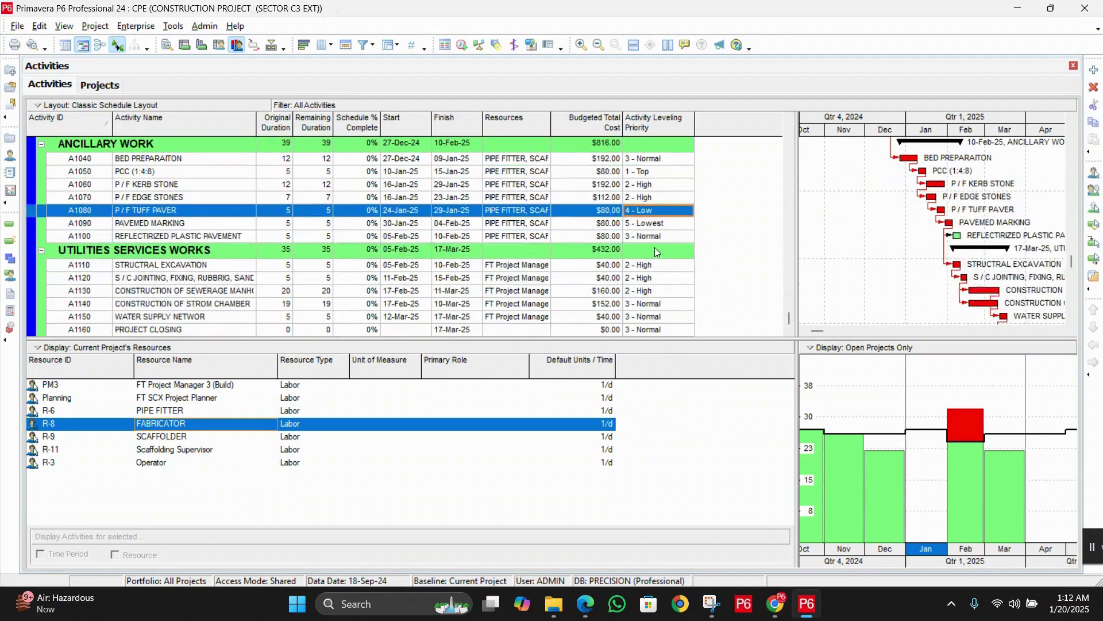
{"action": "left_click", "coordinate": [662, 305]}
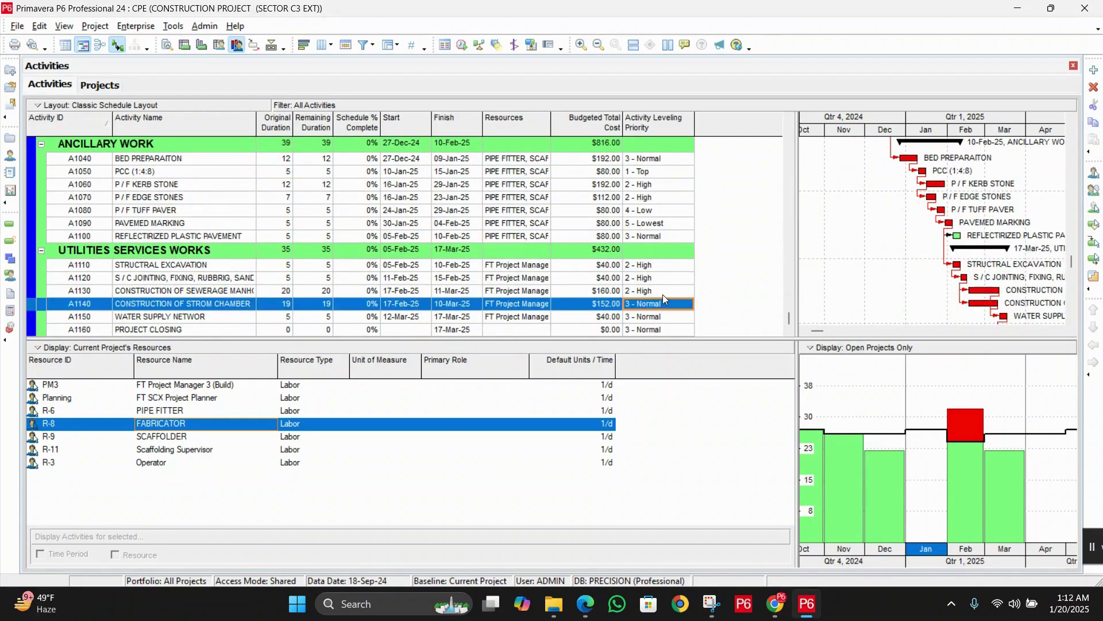
{"action": "left_click", "coordinate": [663, 294]}
{"action": "left_click", "coordinate": [663, 294]}
{"action": "left_click", "coordinate": [663, 296]}
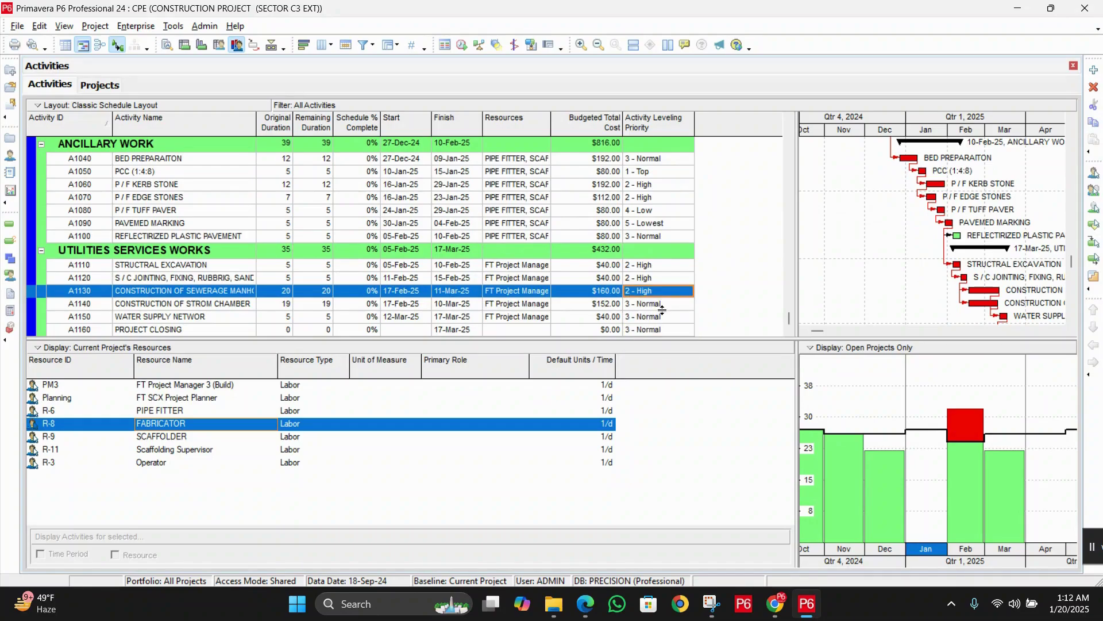
{"action": "left_click", "coordinate": [665, 316]}
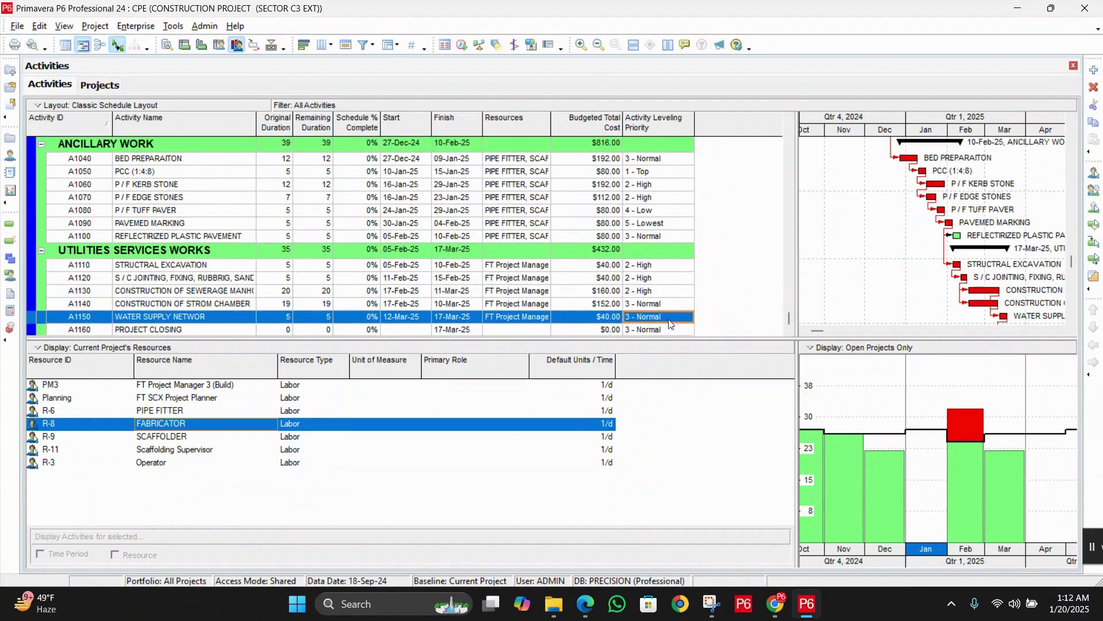
Set the leveling priority of Project Closing, the last activity, to 5 - Lowest.
{"action": "left_click", "coordinate": [667, 332]}
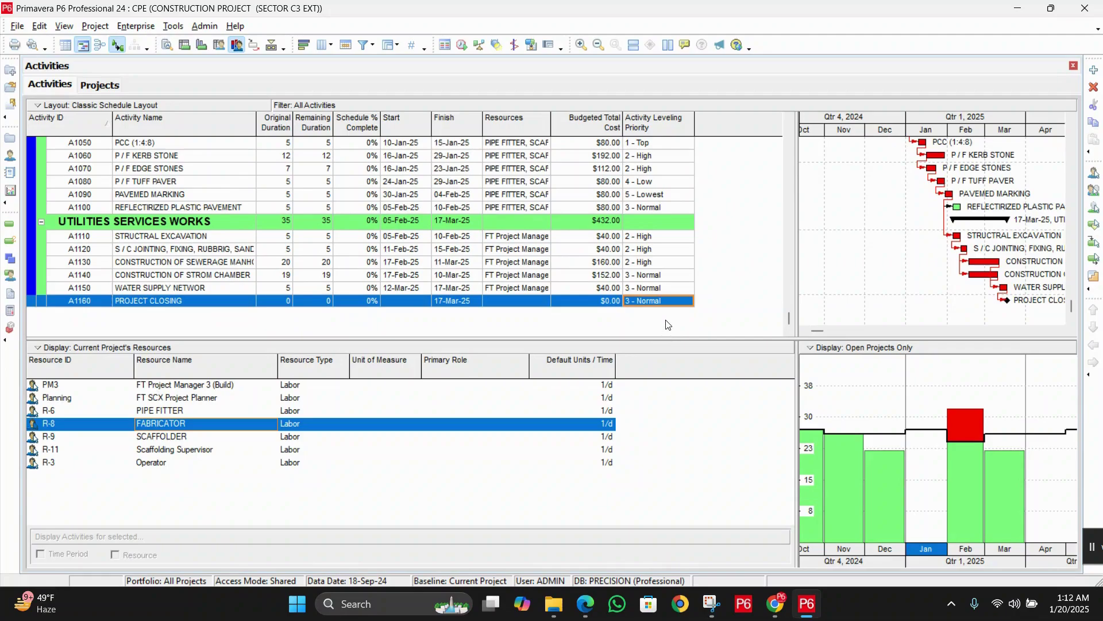
{"action": "left_click", "coordinate": [666, 302]}
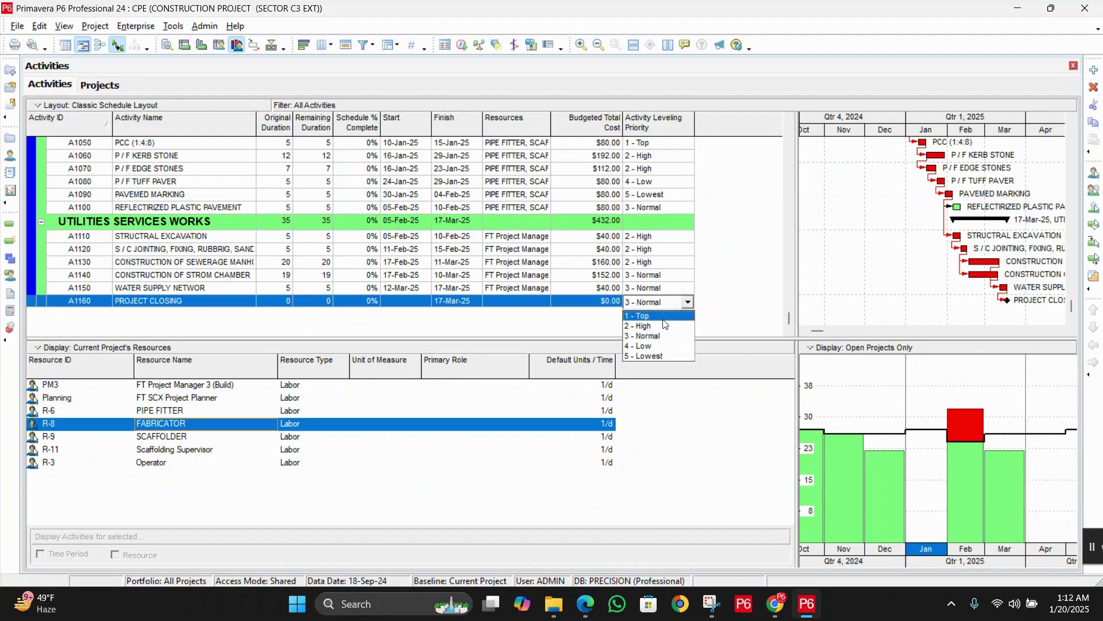
{"action": "left_click", "coordinate": [664, 356]}
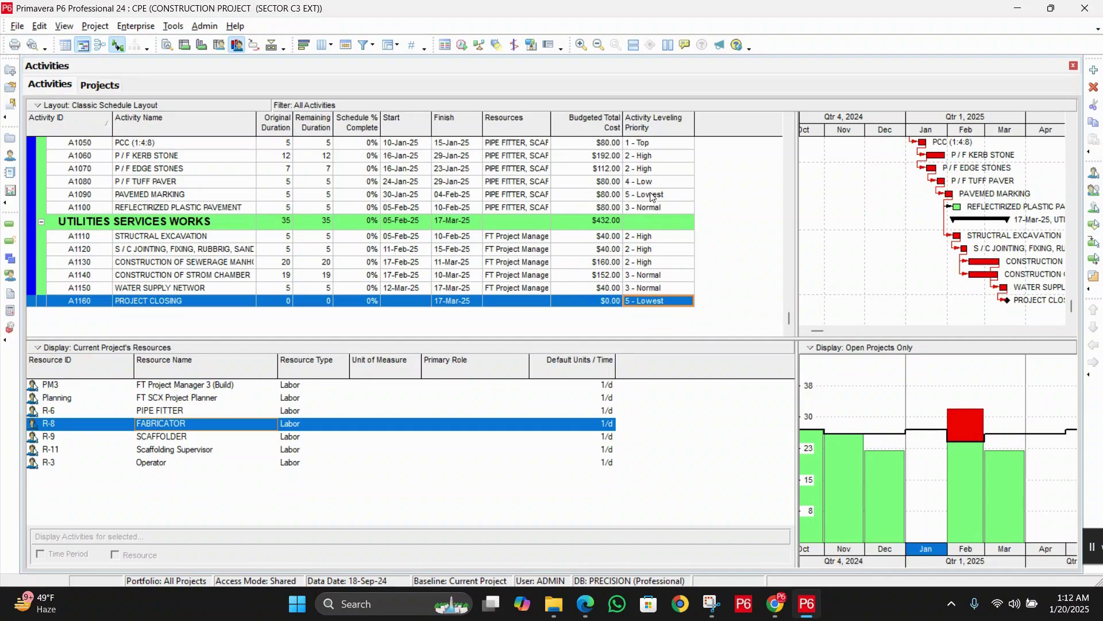
Examine the Scaffolder's limit, overallocated early units and remaining early units for January 2025 in the resource profile, and close the monthly details.
{"action": "scroll", "coordinate": [677, 176], "scroll_direction": "up", "scroll_amount": 2}
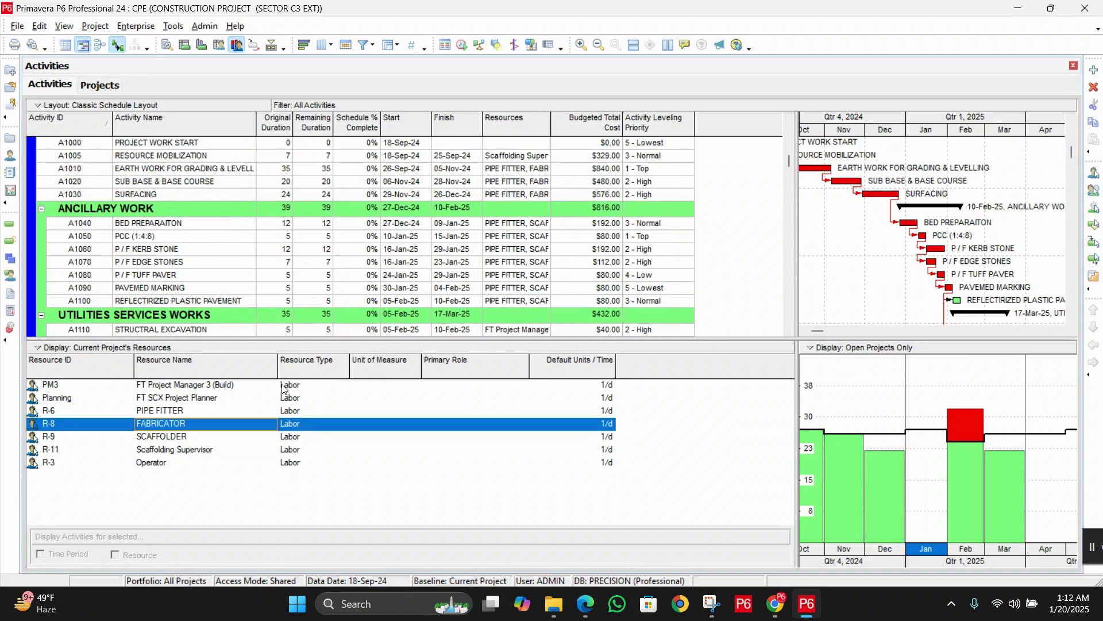
{"action": "left_click", "coordinate": [276, 438]}
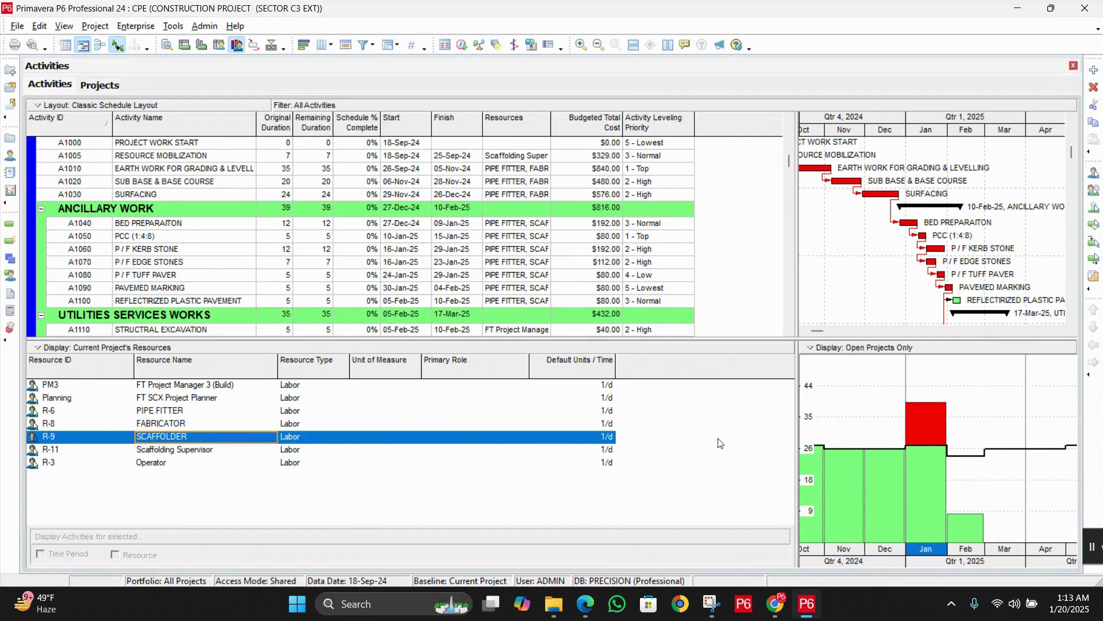
{"action": "double_click", "coordinate": [937, 464]}
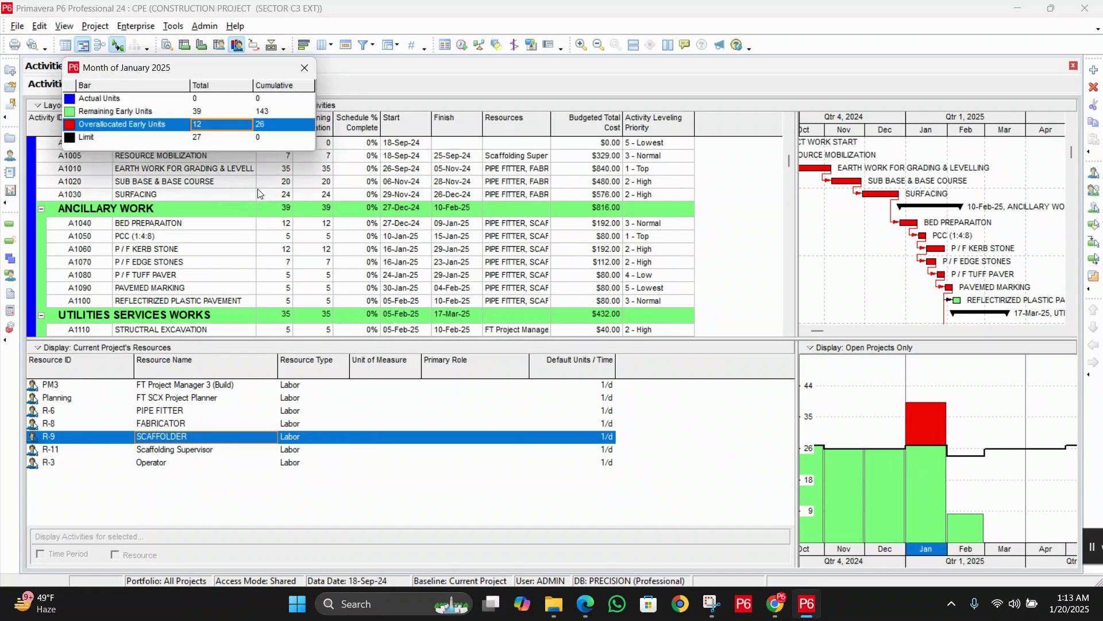
{"action": "left_click", "coordinate": [208, 140]}
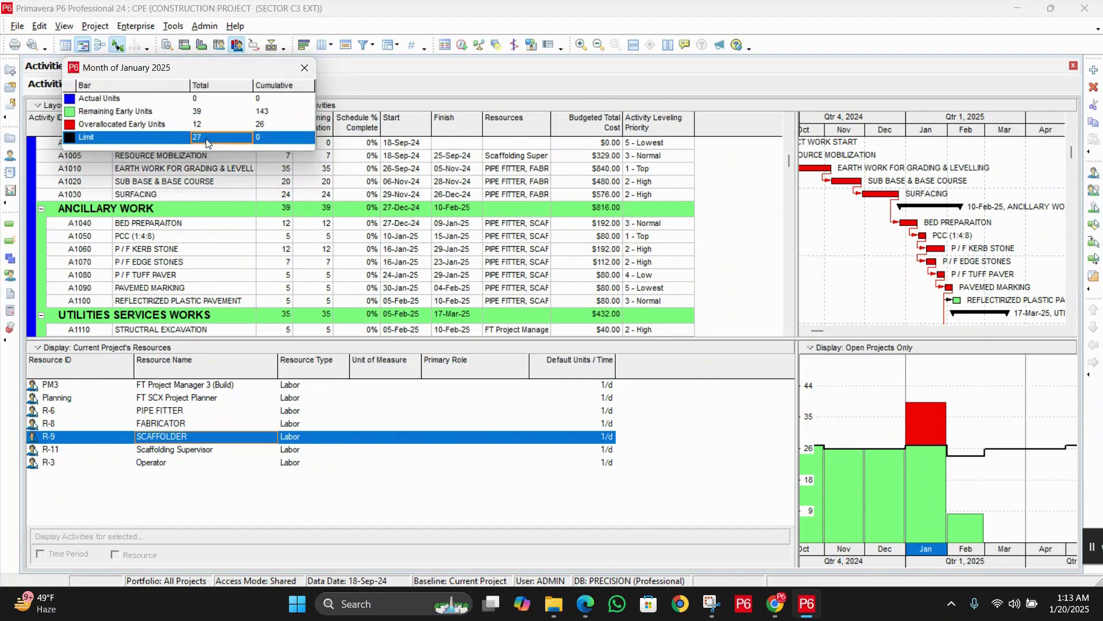
{"action": "left_click", "coordinate": [211, 126]}
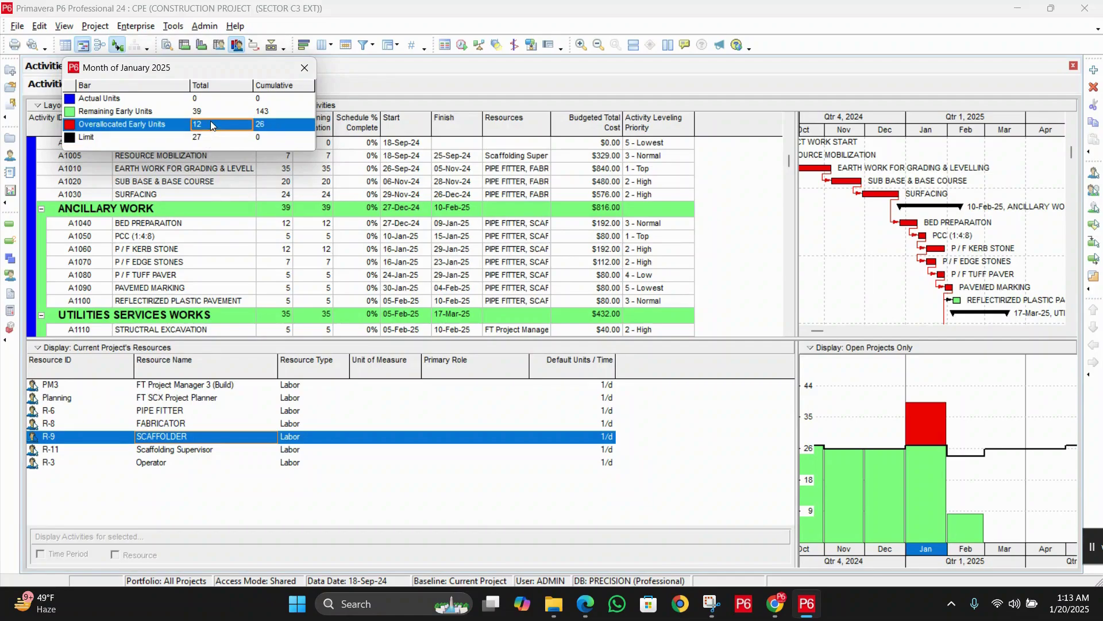
{"action": "left_click", "coordinate": [215, 112]}
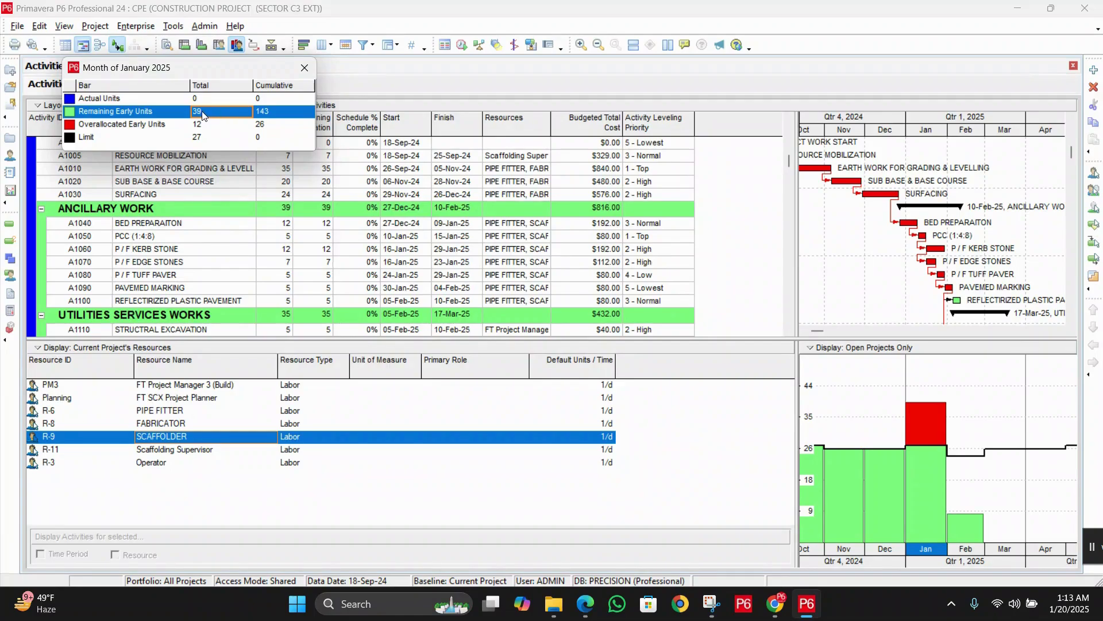
{"action": "left_click", "coordinate": [213, 129]}
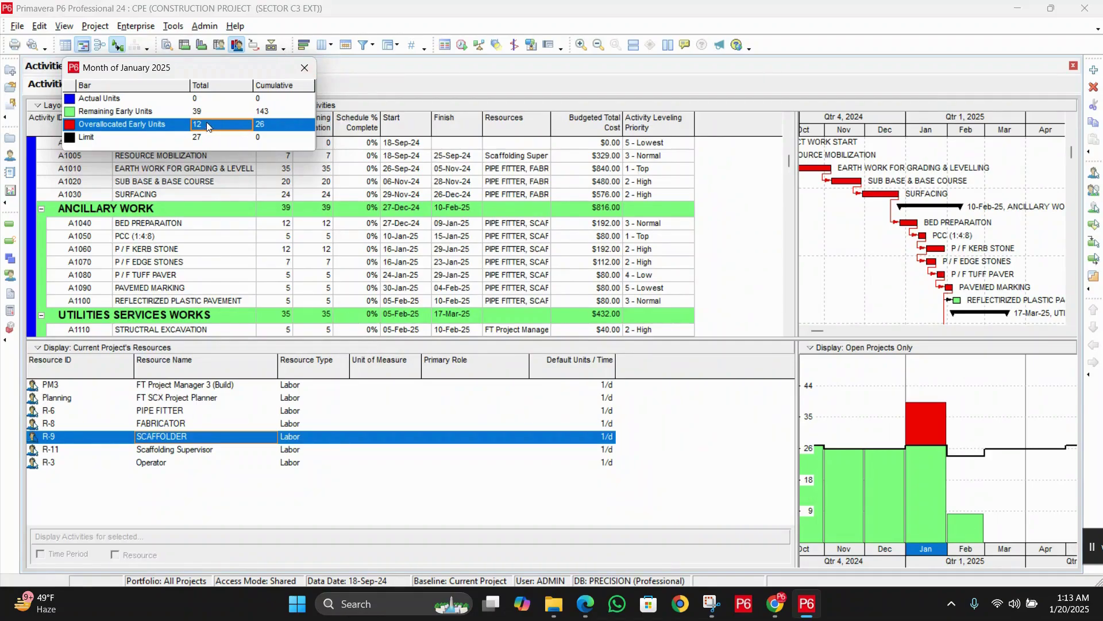
{"action": "left_click", "coordinate": [305, 67]}
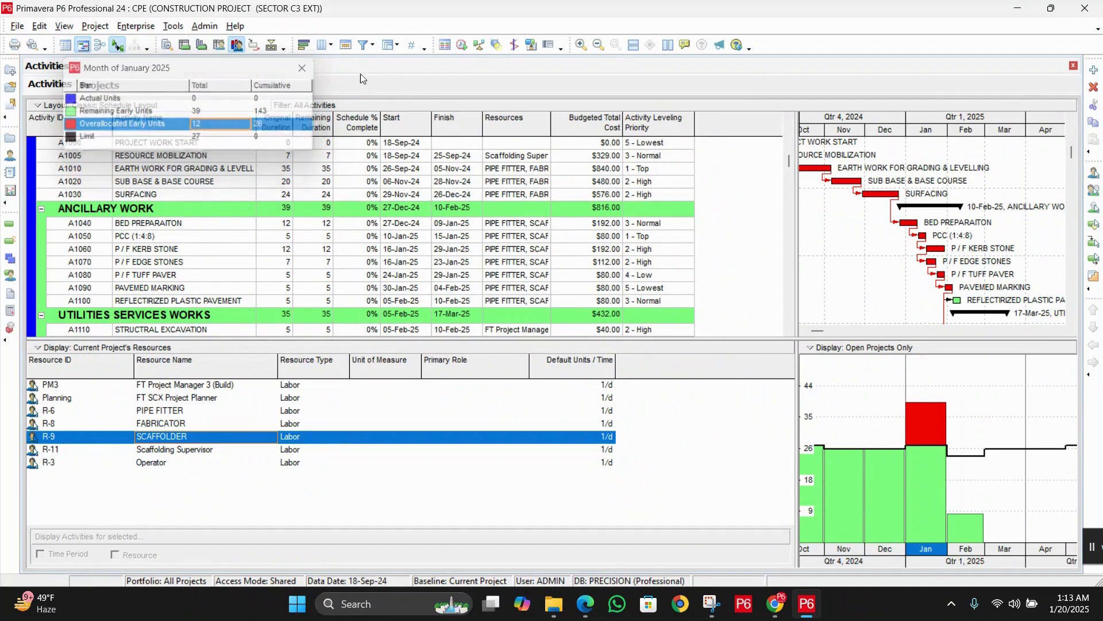
Open the enterprise resources and check the Scaffolder's Max Units / Time under Units & Prices.
{"action": "left_click", "coordinate": [95, 86]}
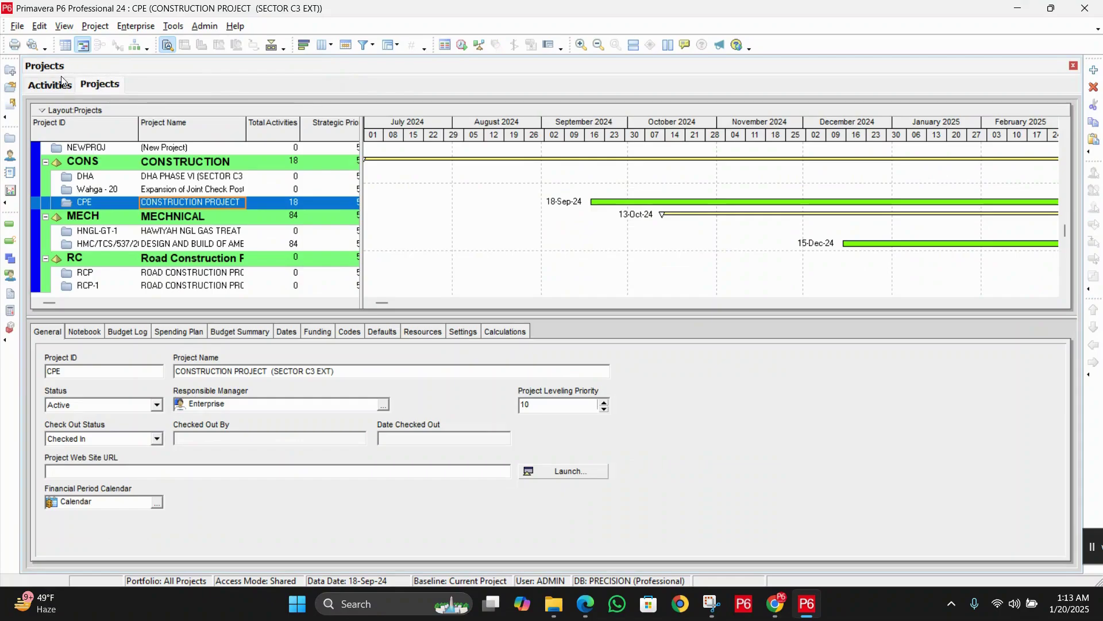
{"action": "left_click", "coordinate": [62, 84]}
{"action": "left_click", "coordinate": [137, 27]}
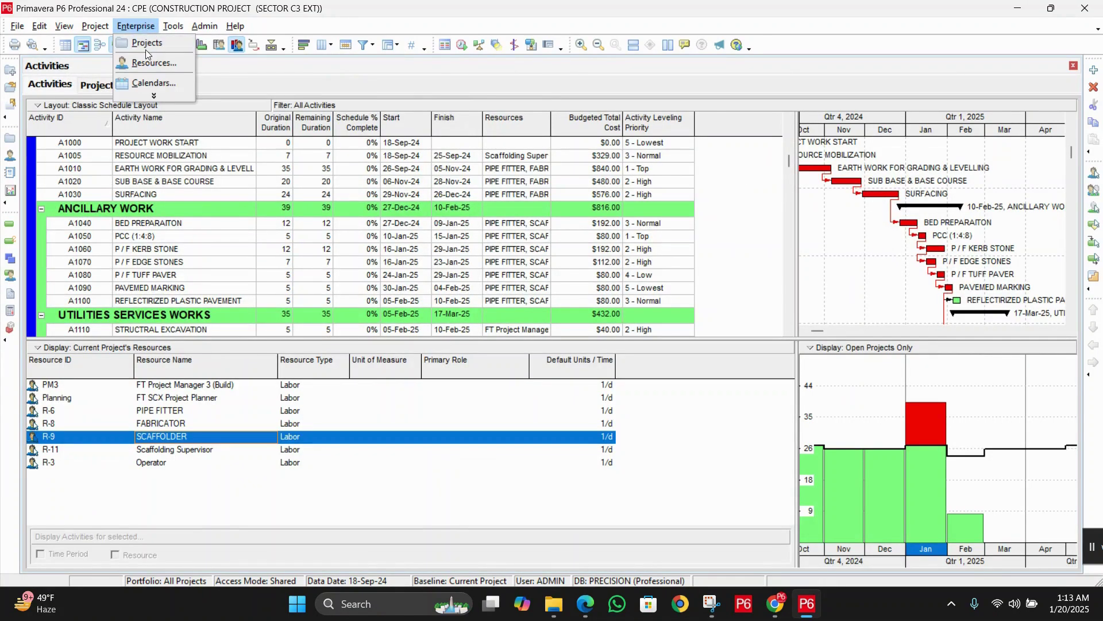
{"action": "left_click", "coordinate": [163, 63]}
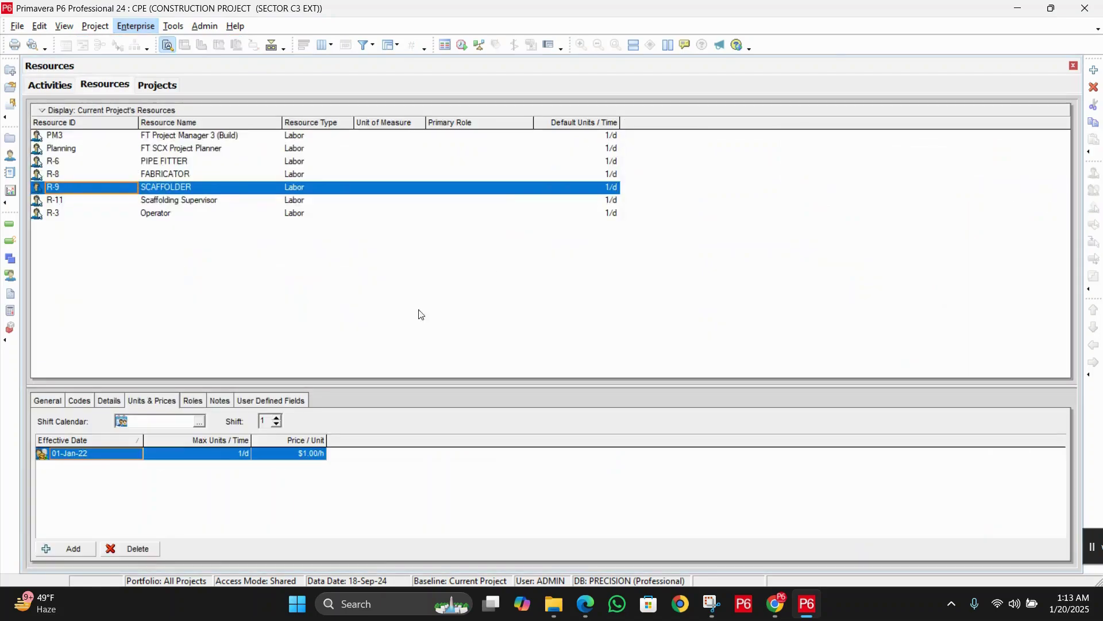
{"action": "left_click", "coordinate": [228, 458]}
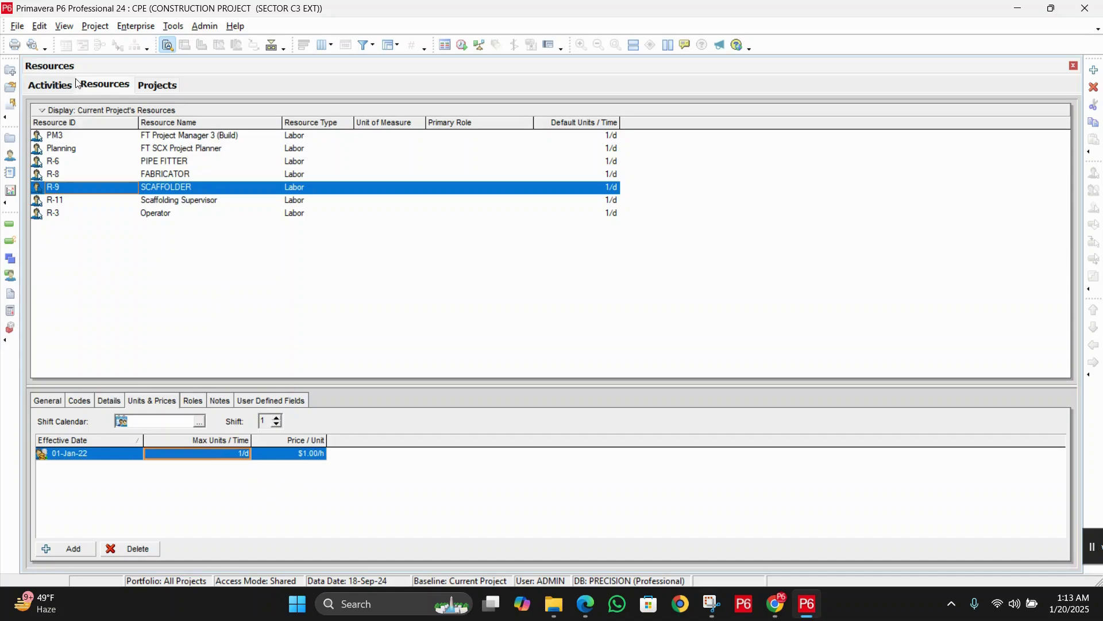
Set the unit of time in the units format of the user preferences to Hour.
{"action": "left_click", "coordinate": [38, 27]}
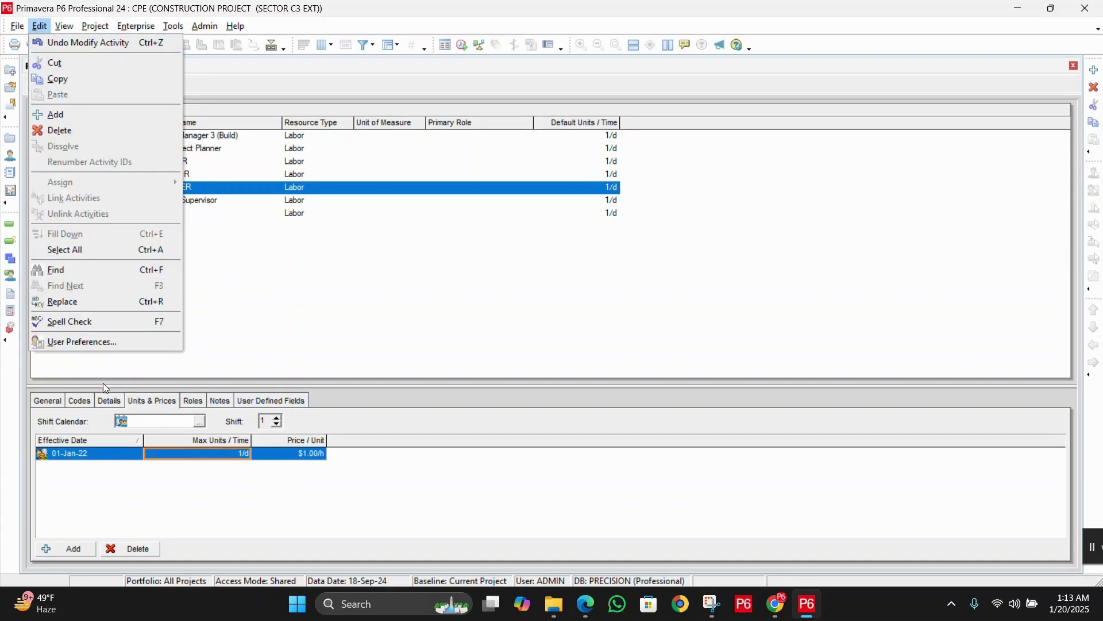
{"action": "left_click", "coordinate": [104, 343]}
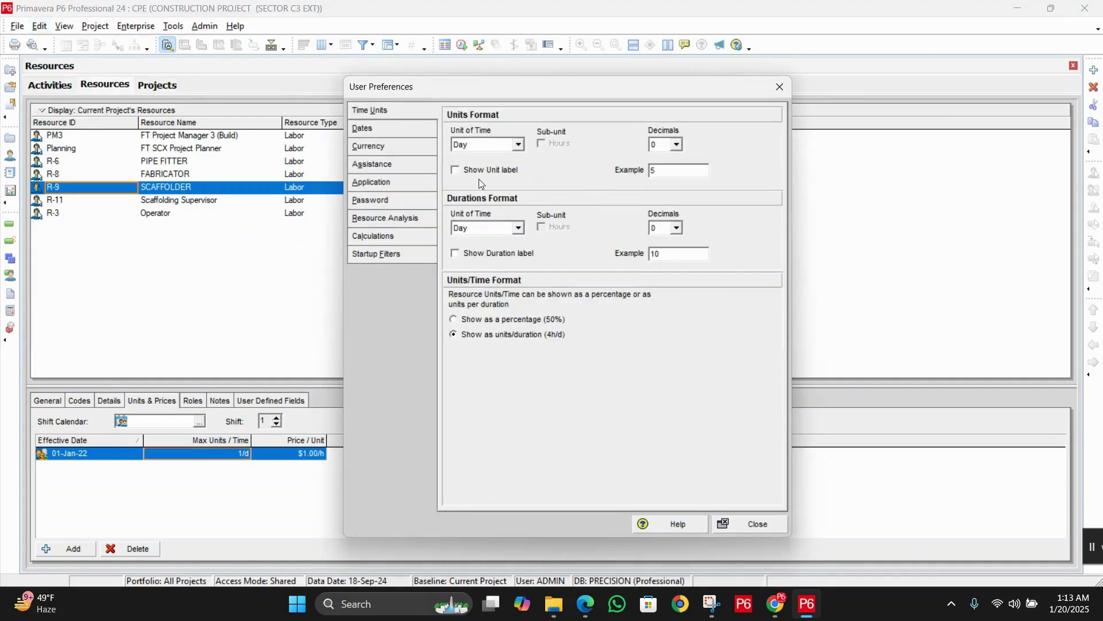
{"action": "left_click", "coordinate": [518, 144]}
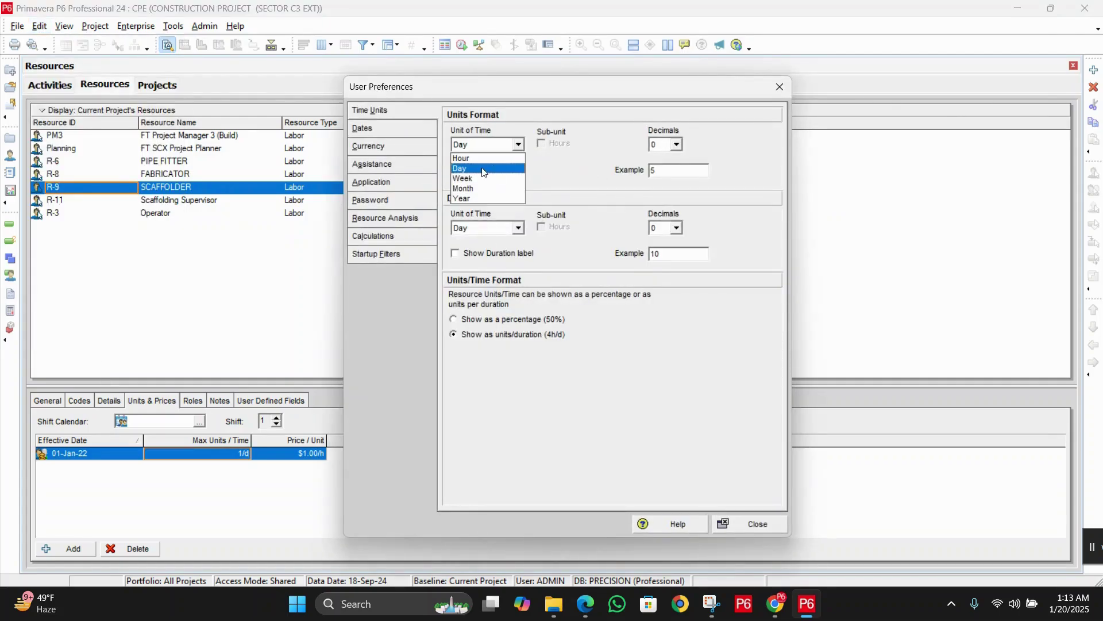
{"action": "left_click", "coordinate": [481, 159]}
{"action": "left_click", "coordinate": [751, 524]}
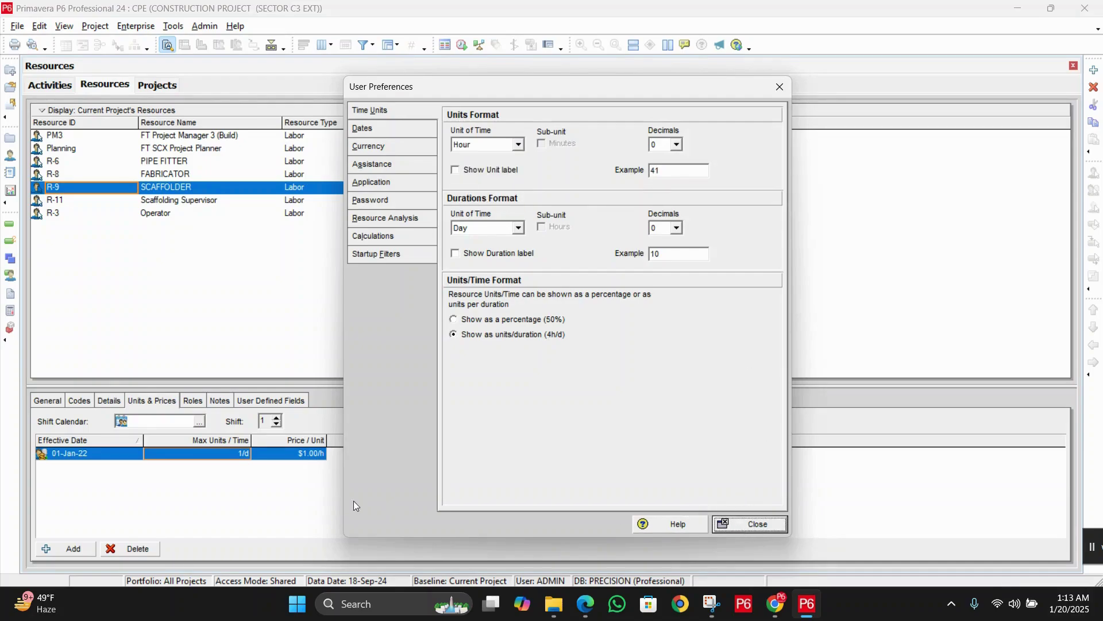
Check the Scaffolder's Max Units / Time in hours, and return to the activities to view the resource profile.
{"action": "left_click", "coordinate": [228, 455]}
{"action": "key", "text": "Return"}
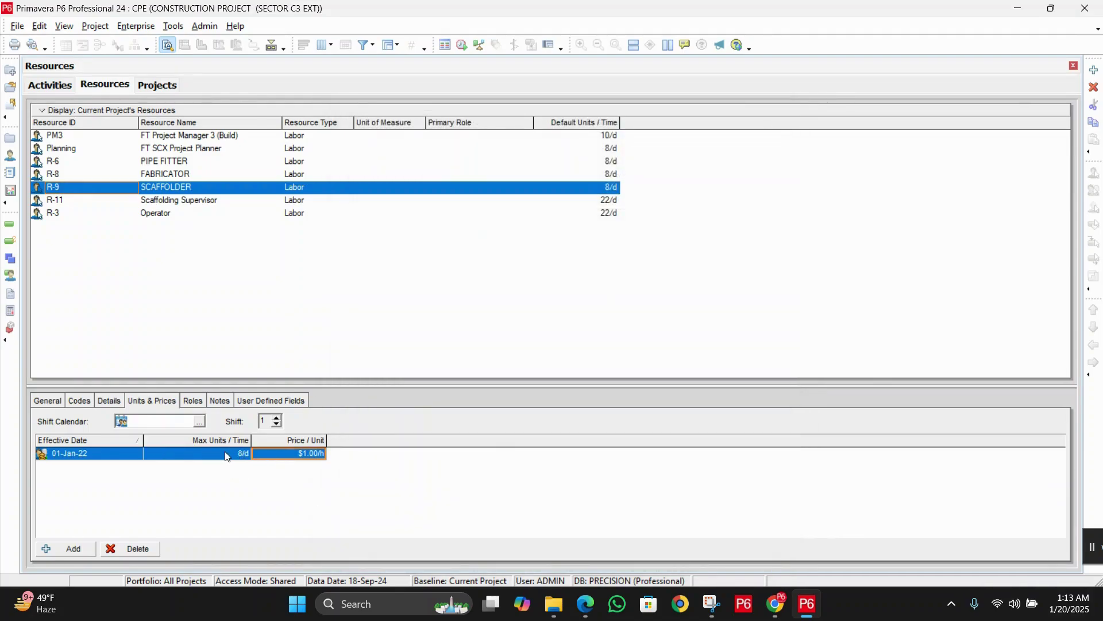
{"action": "left_click", "coordinate": [49, 85]}
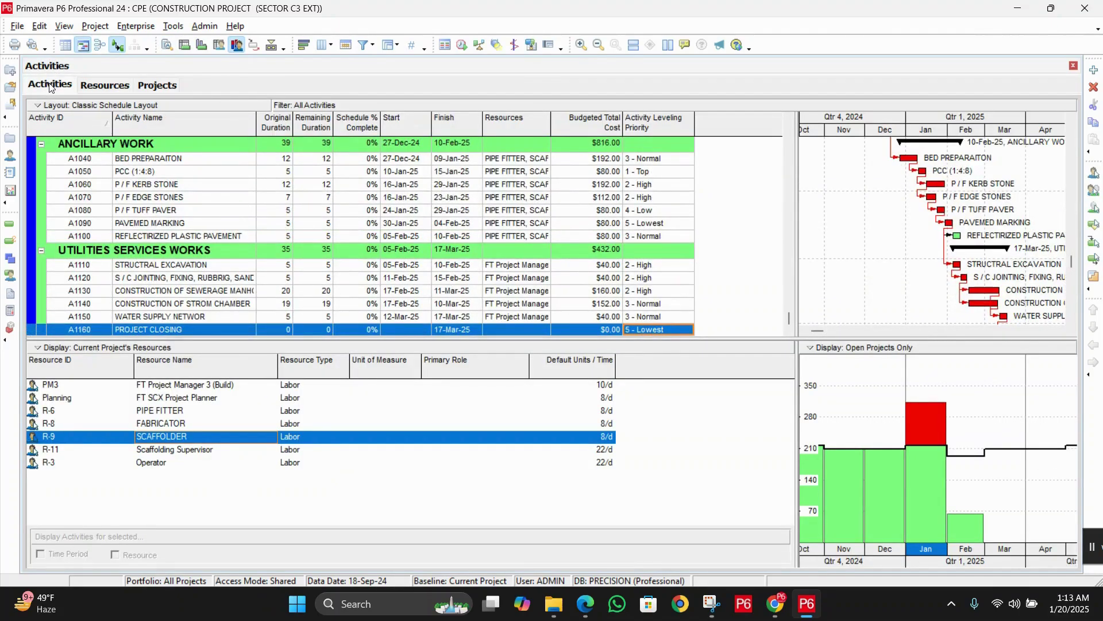
{"action": "left_click", "coordinate": [647, 212]}
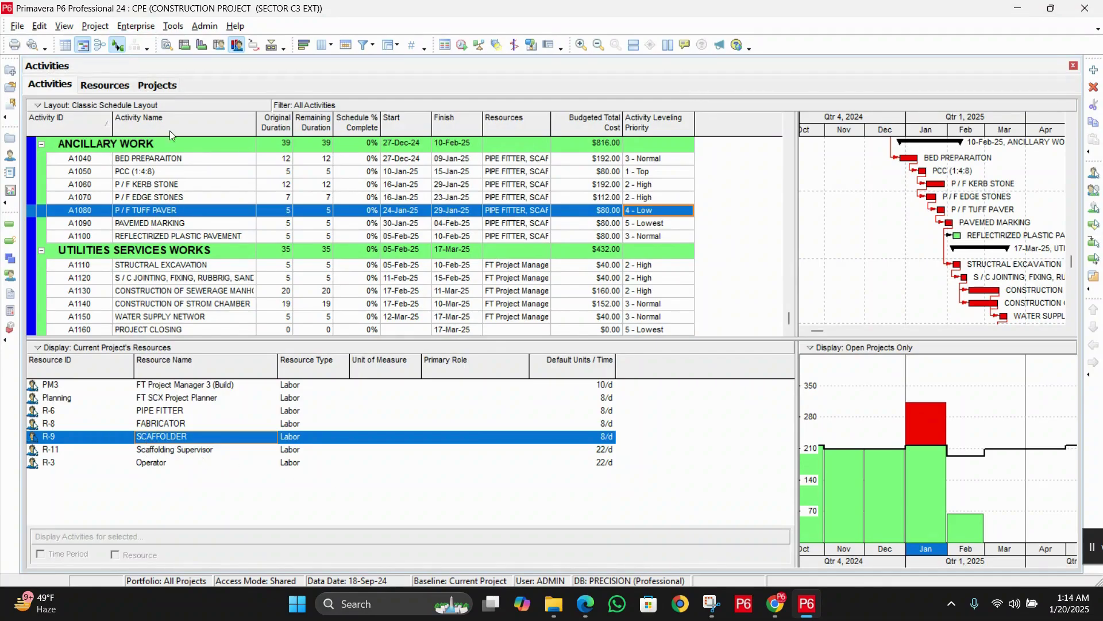
Set the Scaffolder's Max Units / Time to 16/d.
{"action": "left_click", "coordinate": [113, 87]}
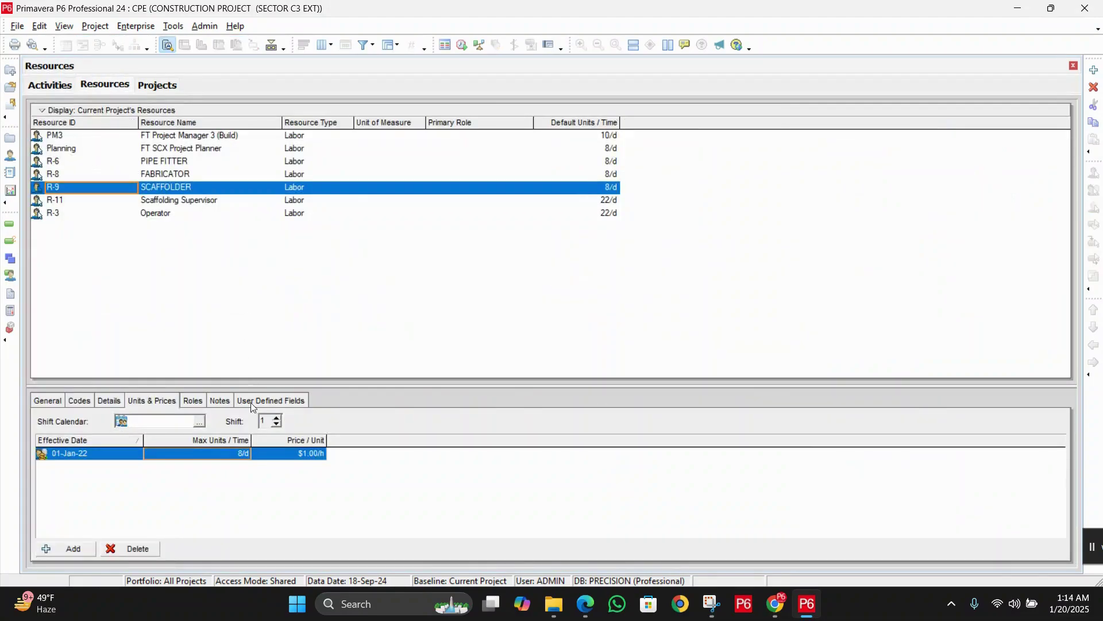
{"action": "left_click", "coordinate": [238, 452]}
{"action": "type", "text": "1"}
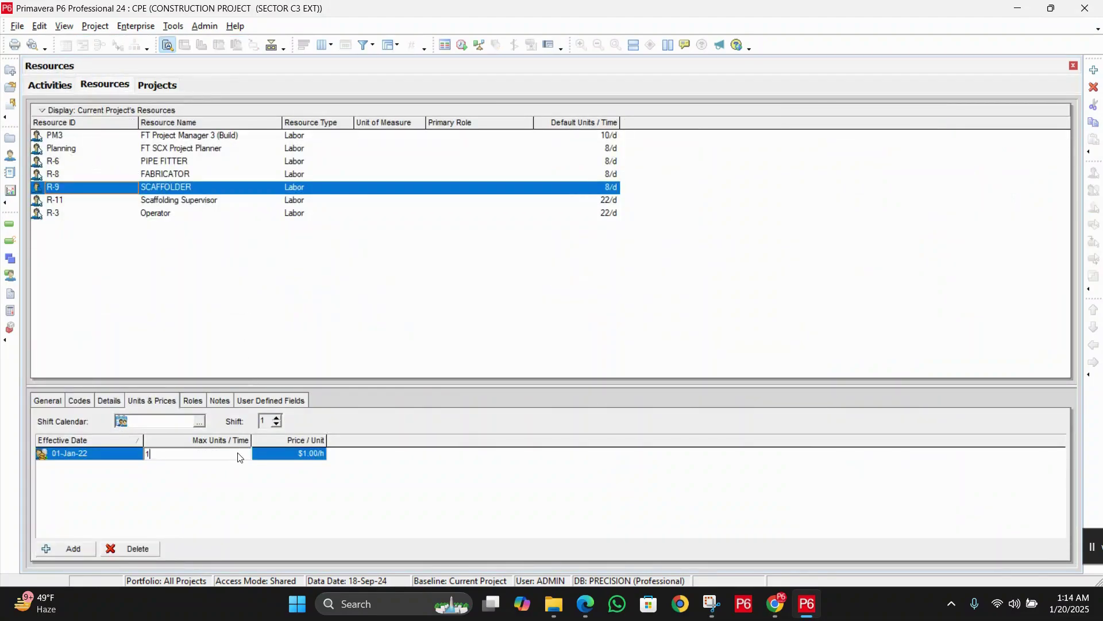
{"action": "type", "text": "6"}
{"action": "key", "text": "Return"}
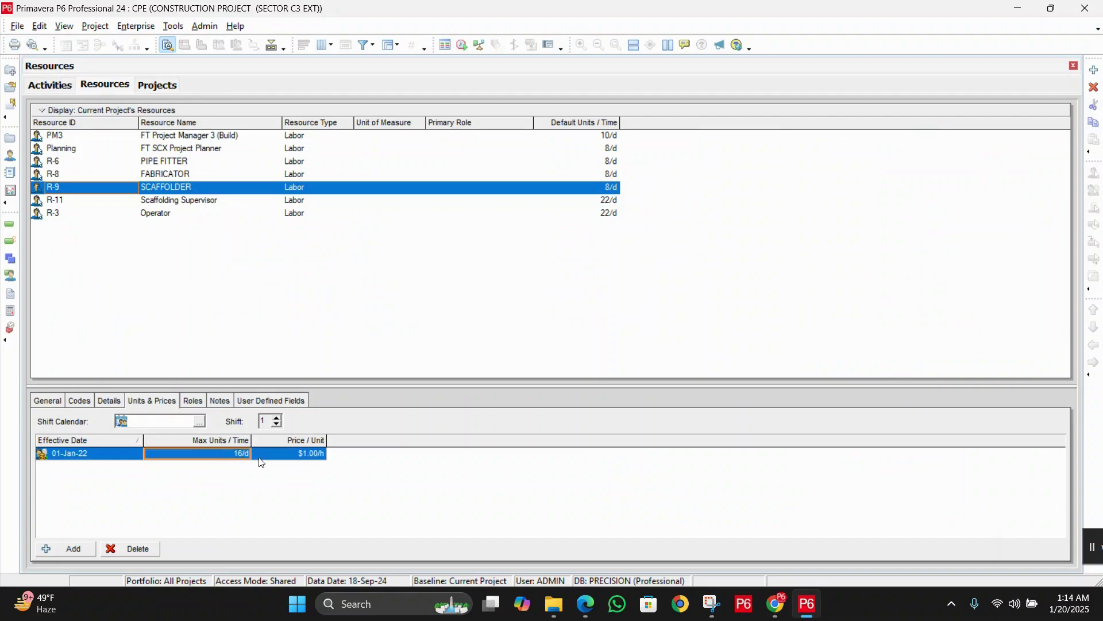
Examine the Scaffolder's January 2025 limit and remaining early units in the resource profile, and close the monthly details.
{"action": "left_click", "coordinate": [51, 86]}
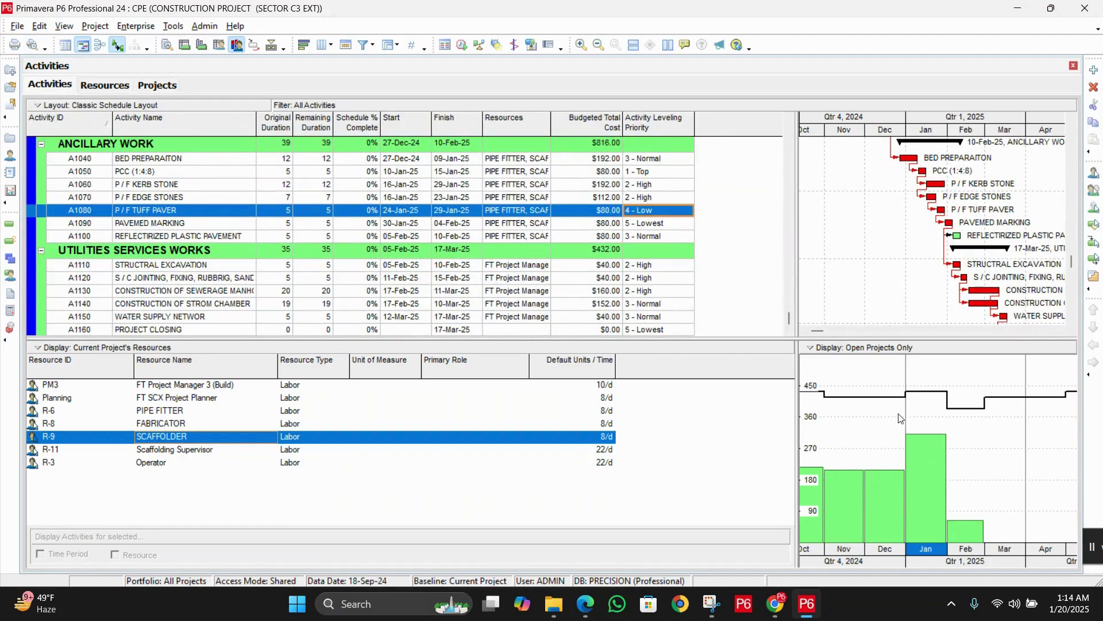
{"action": "double_click", "coordinate": [933, 460]}
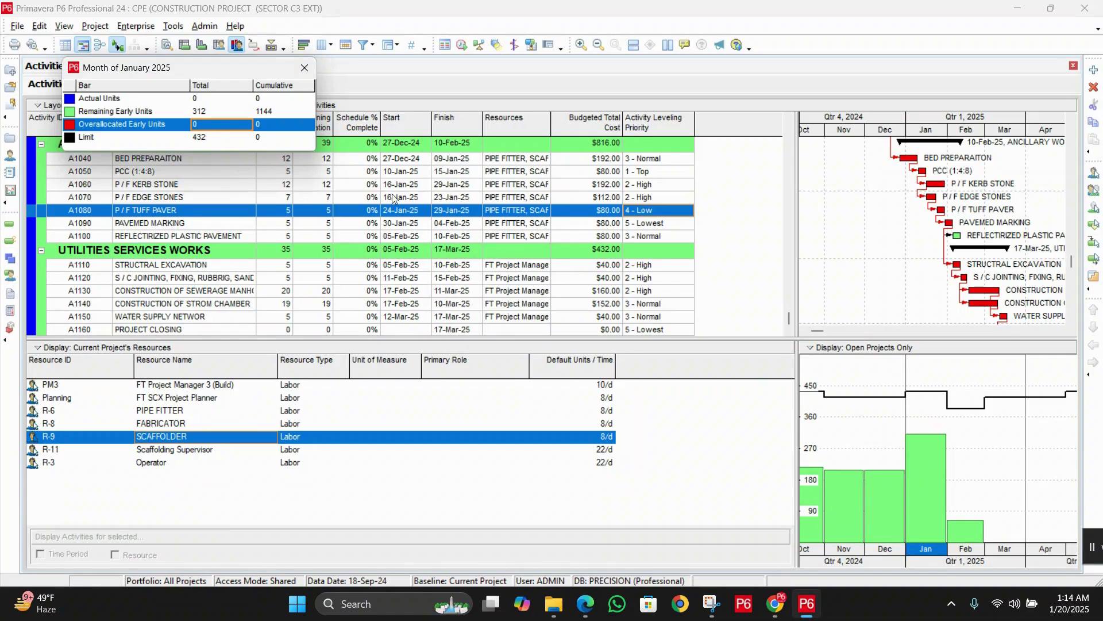
{"action": "left_click", "coordinate": [202, 137]}
{"action": "left_click", "coordinate": [200, 112]}
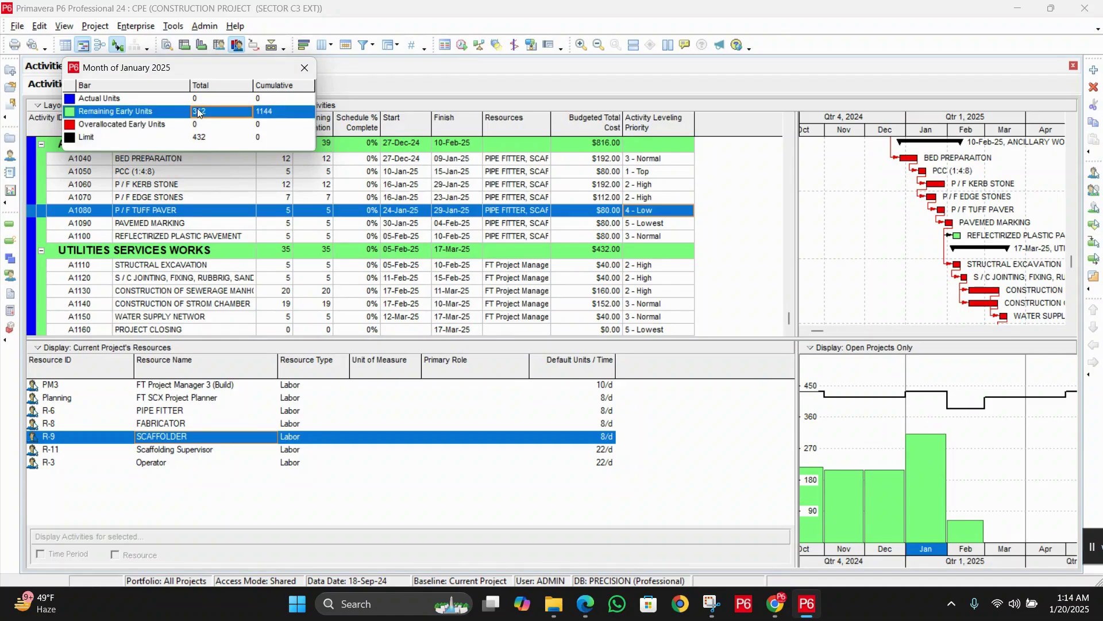
{"action": "left_click", "coordinate": [303, 67]}
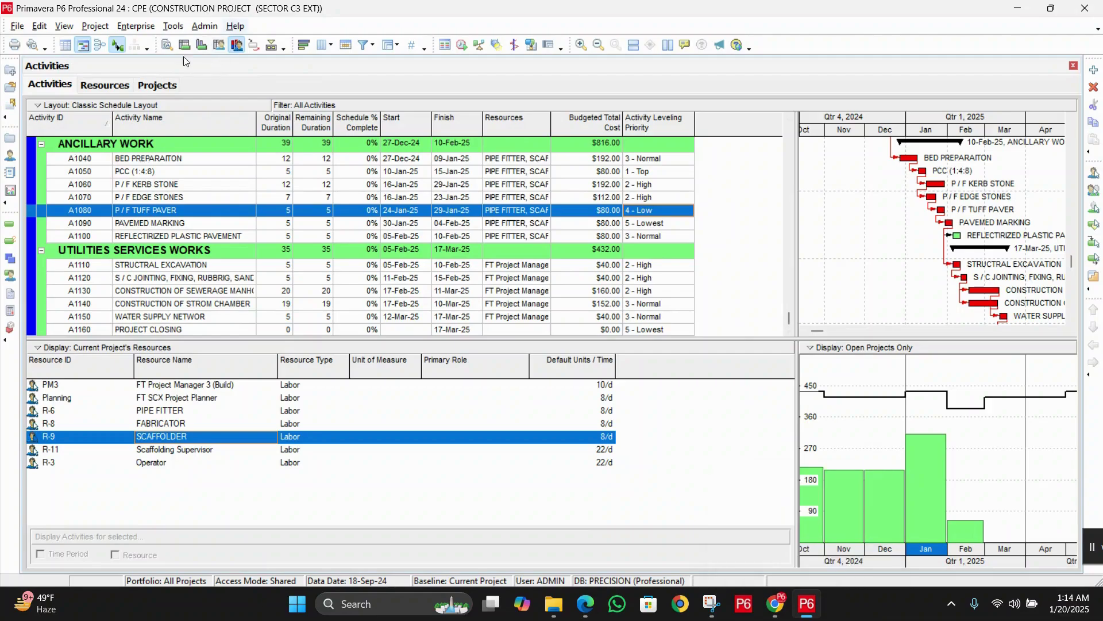
Set the Scaffolder's Max Units / Time to 8/d and return to the activities.
{"action": "left_click", "coordinate": [113, 87]}
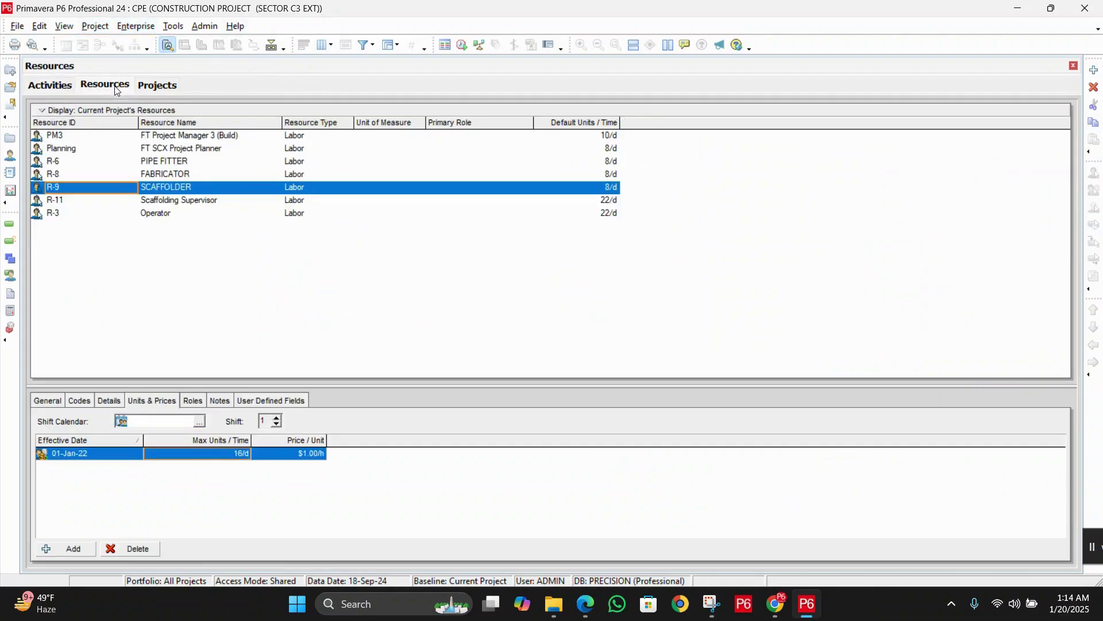
{"action": "left_click", "coordinate": [235, 454]}
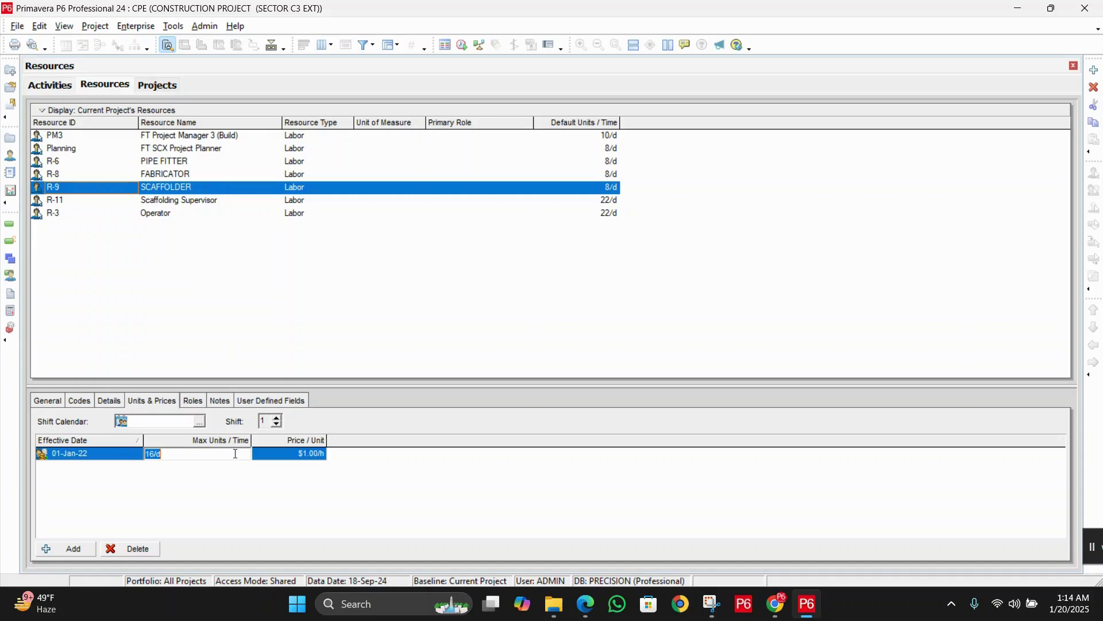
{"action": "type", "text": "8"}
{"action": "key", "text": "Return"}
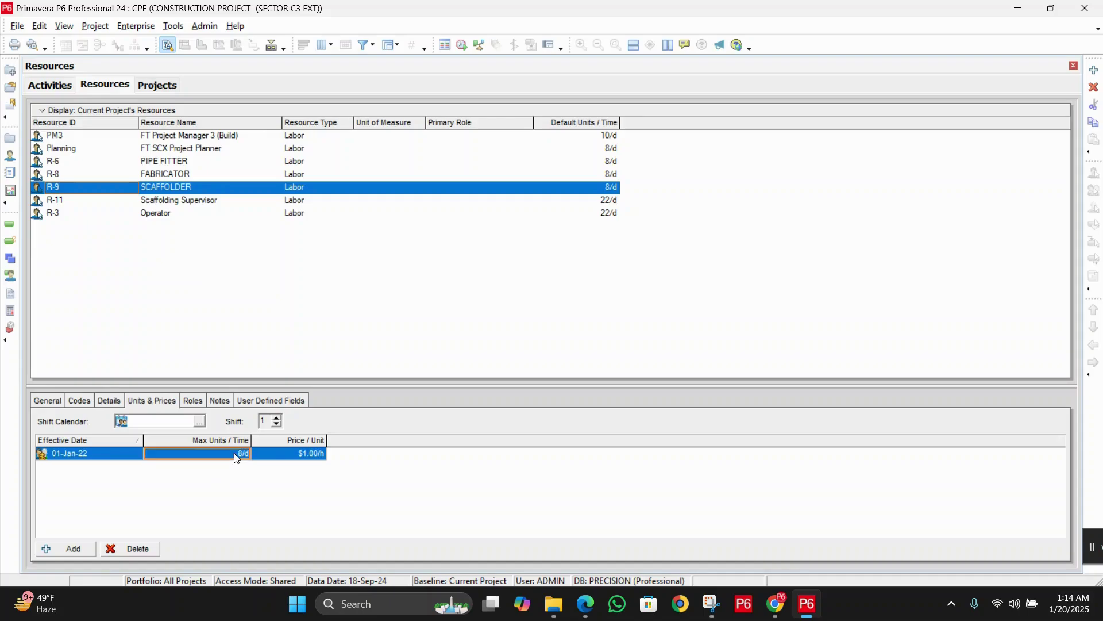
{"action": "left_click", "coordinate": [57, 87]}
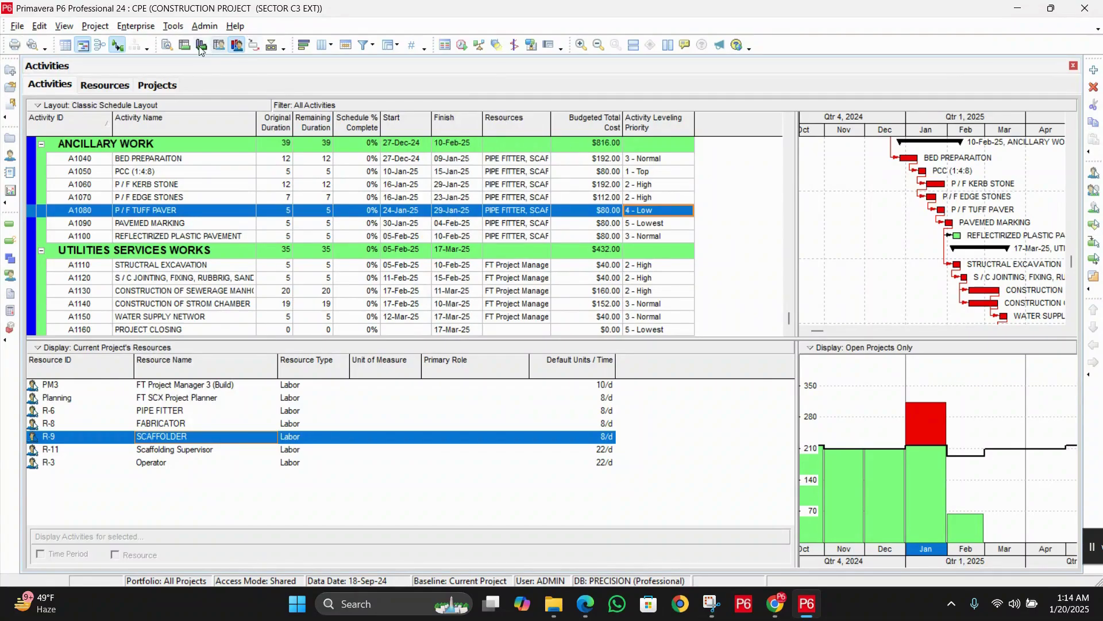
Open the Level Resources settings and check which project supplies the scheduling options.
{"action": "left_click", "coordinate": [173, 26]}
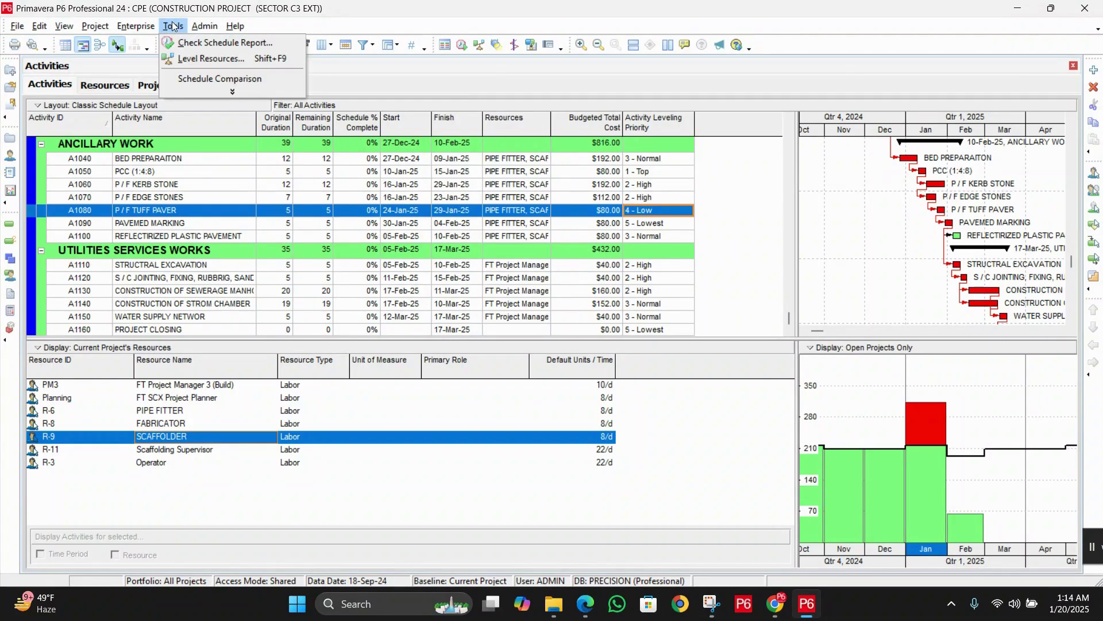
{"action": "left_click", "coordinate": [203, 61]}
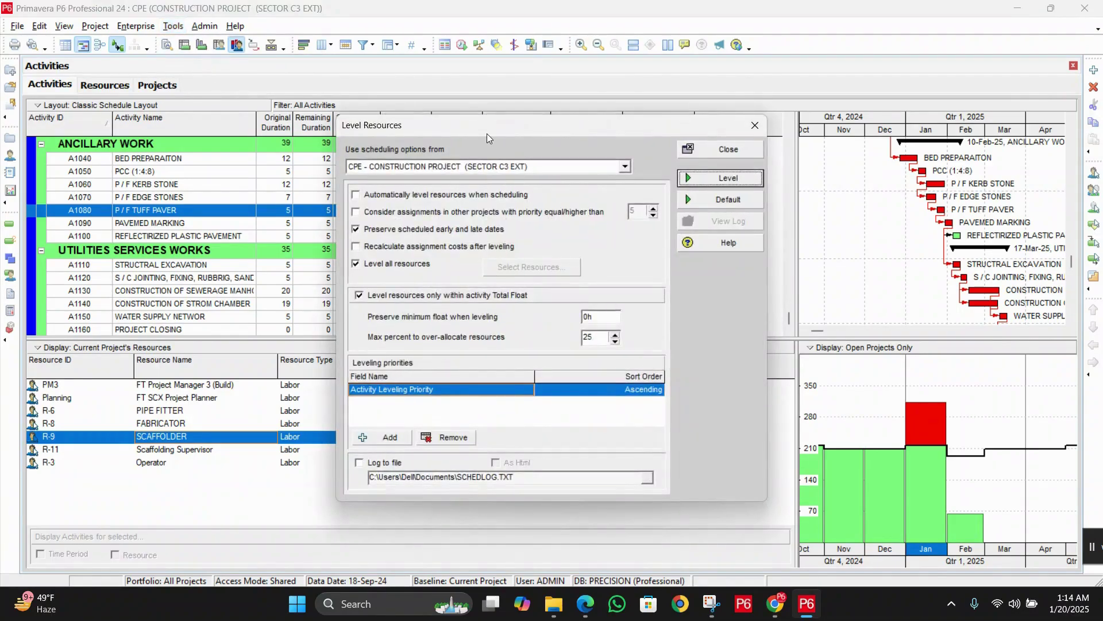
{"action": "left_click_drag", "start_coordinate": [485, 133], "coordinate": [460, 115]}
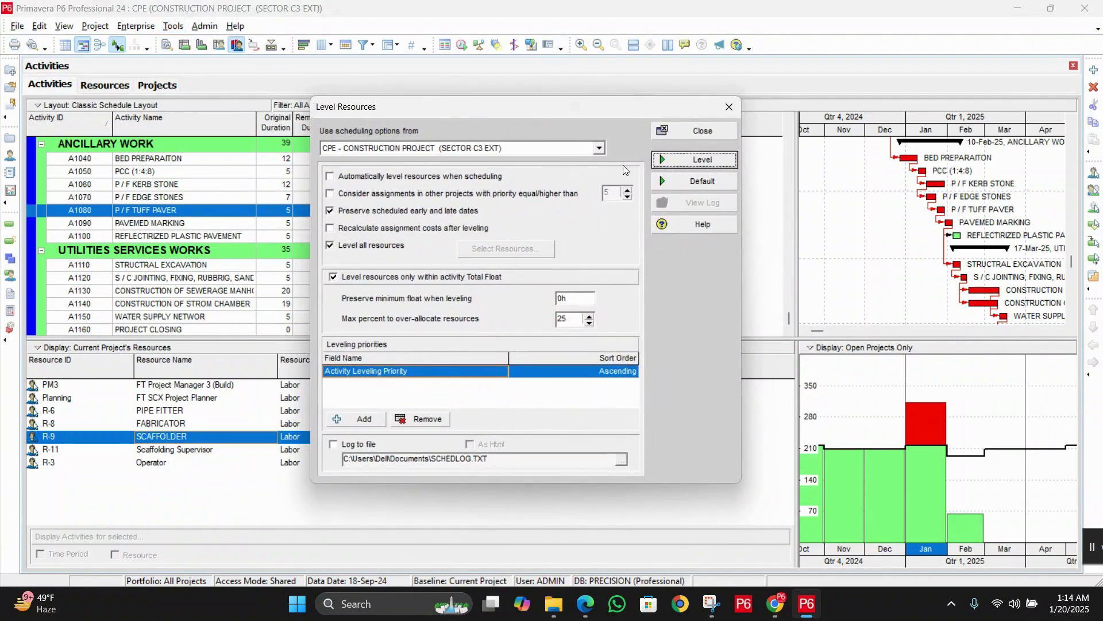
{"action": "left_click", "coordinate": [598, 150]}
{"action": "left_click", "coordinate": [598, 148]}
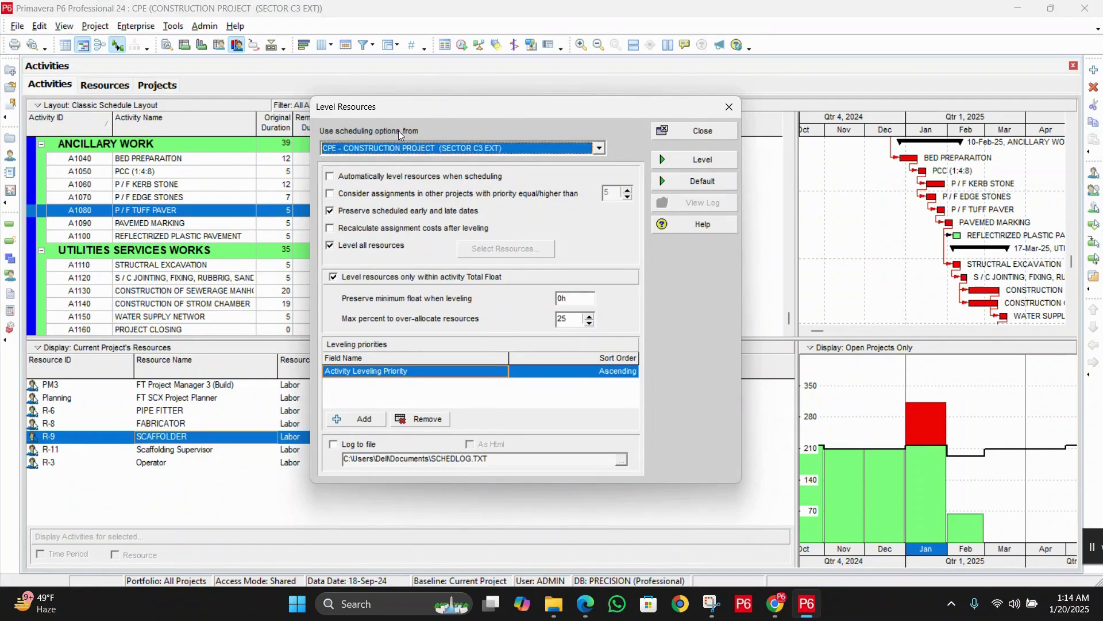
Try enabling automatic leveling when scheduling and considering other projects' assignments with priority 5 or higher, and discard the leveling changes.
{"action": "left_click", "coordinate": [362, 180]}
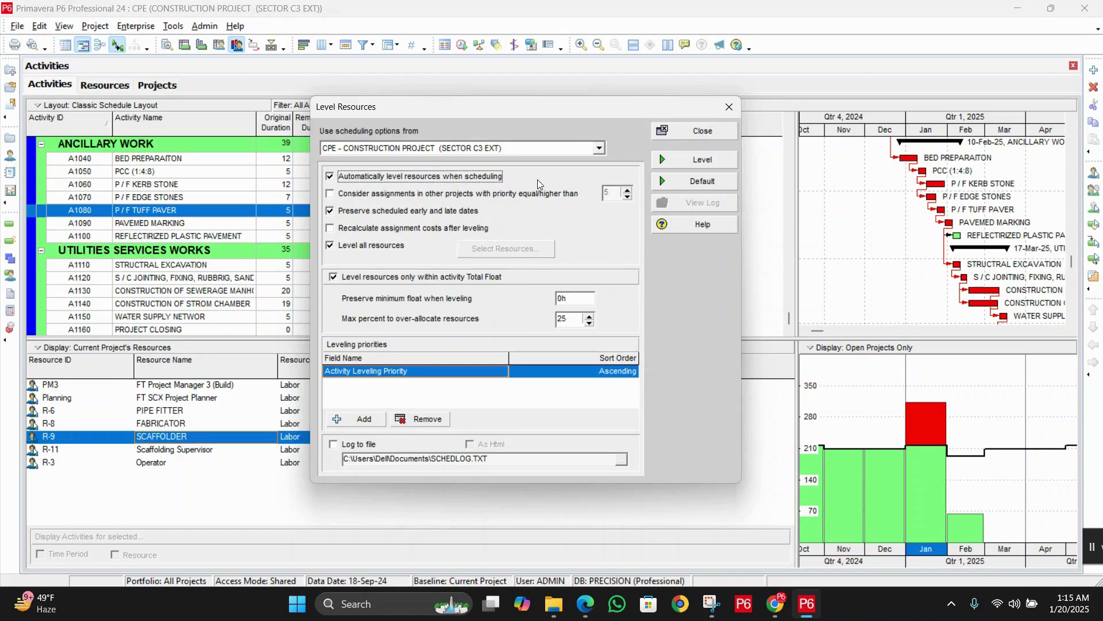
{"action": "left_click", "coordinate": [484, 197]}
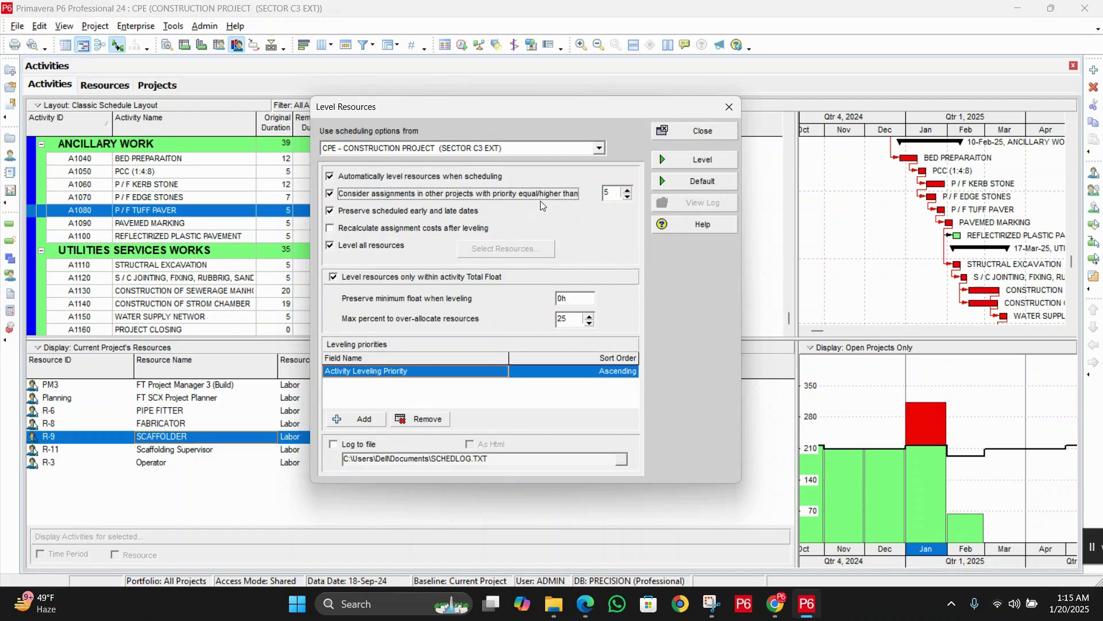
{"action": "left_click", "coordinate": [704, 131]}
{"action": "left_click", "coordinate": [543, 325]}
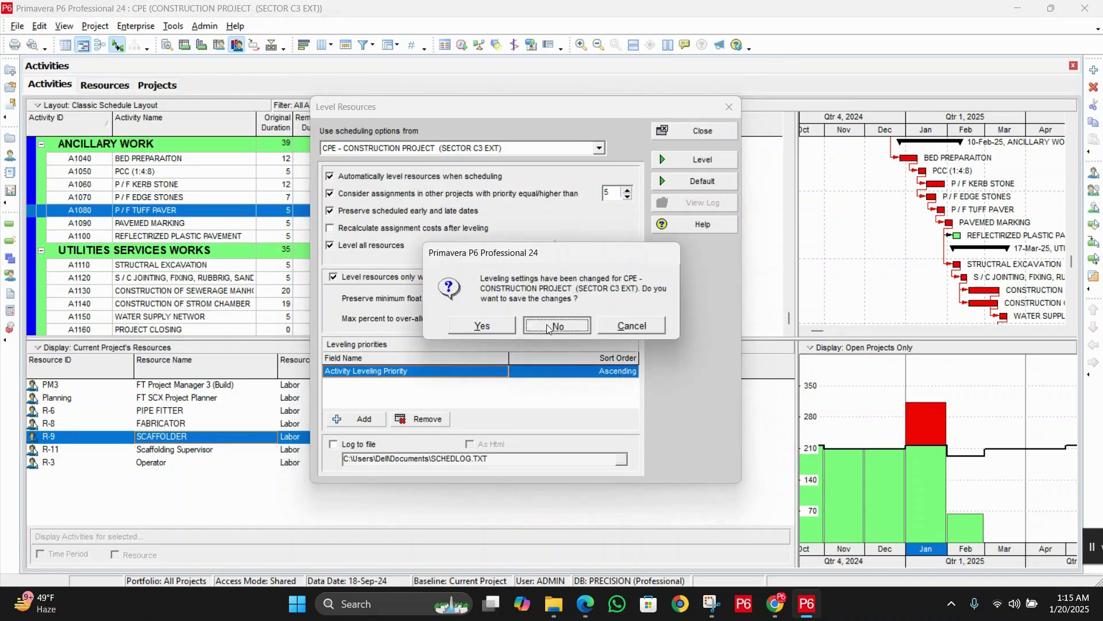
Widen the projects table, open its column settings, expand the General fields and enlarge the dialog.
{"action": "left_click", "coordinate": [157, 85]}
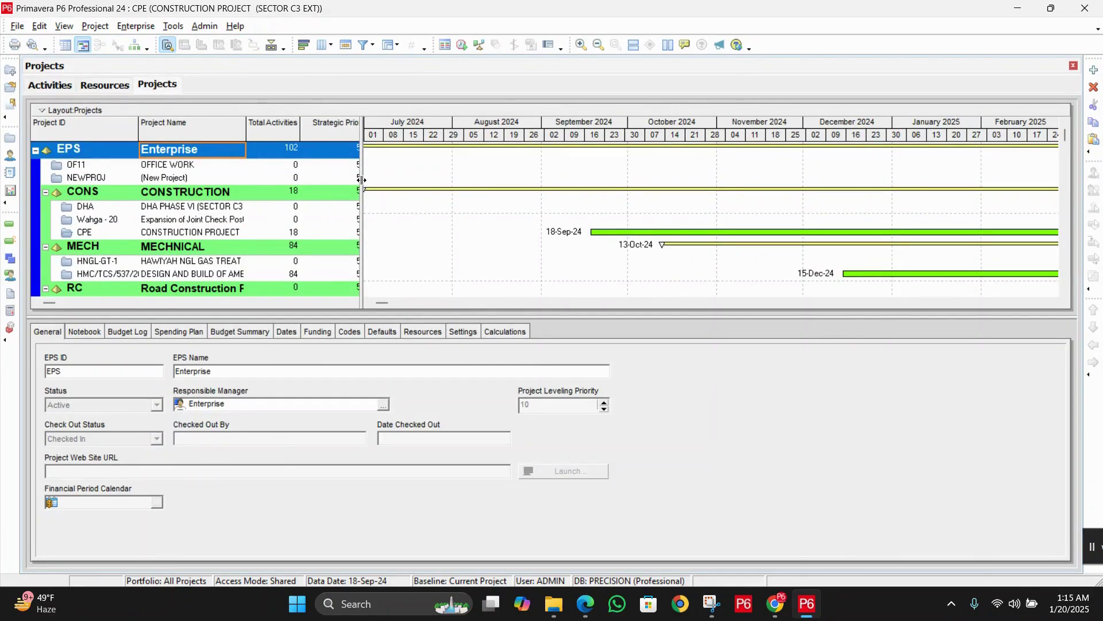
{"action": "left_click_drag", "start_coordinate": [363, 184], "coordinate": [562, 183]}
{"action": "right_click", "coordinate": [460, 189]}
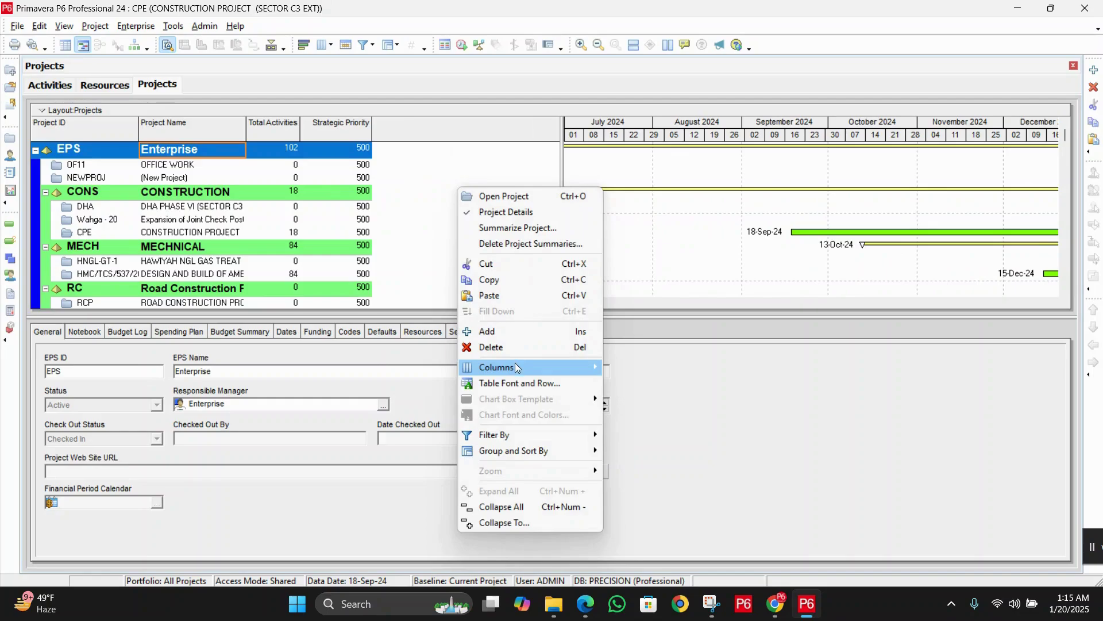
{"action": "mouse_move", "coordinate": [514, 363]}
{"action": "left_click", "coordinate": [653, 421]}
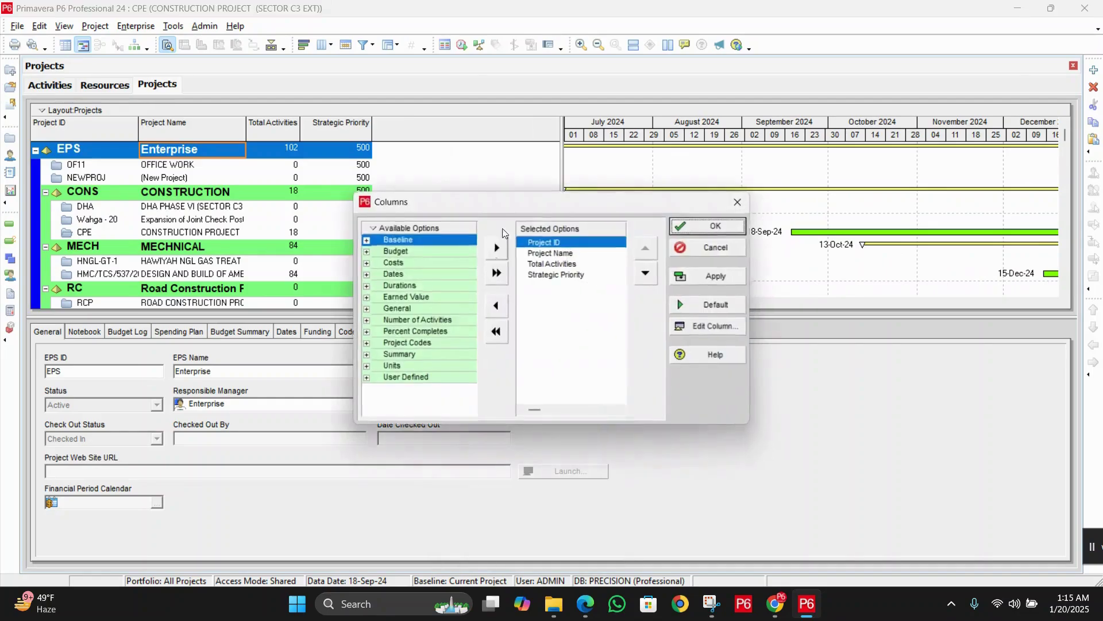
{"action": "left_click", "coordinate": [366, 309]}
{"action": "left_click_drag", "start_coordinate": [474, 213], "coordinate": [457, 117]}
{"action": "left_click_drag", "start_coordinate": [732, 331], "coordinate": [827, 454]}
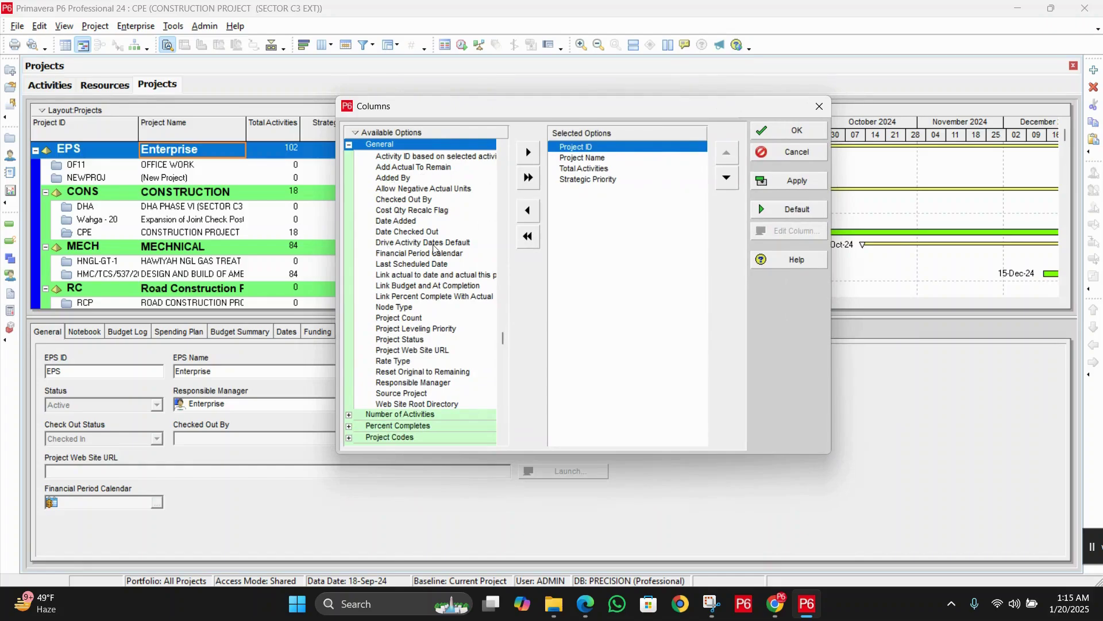
Add the Project Leveling Priority column to the projects table and place it after Strategic Priority.
{"action": "double_click", "coordinate": [415, 328]}
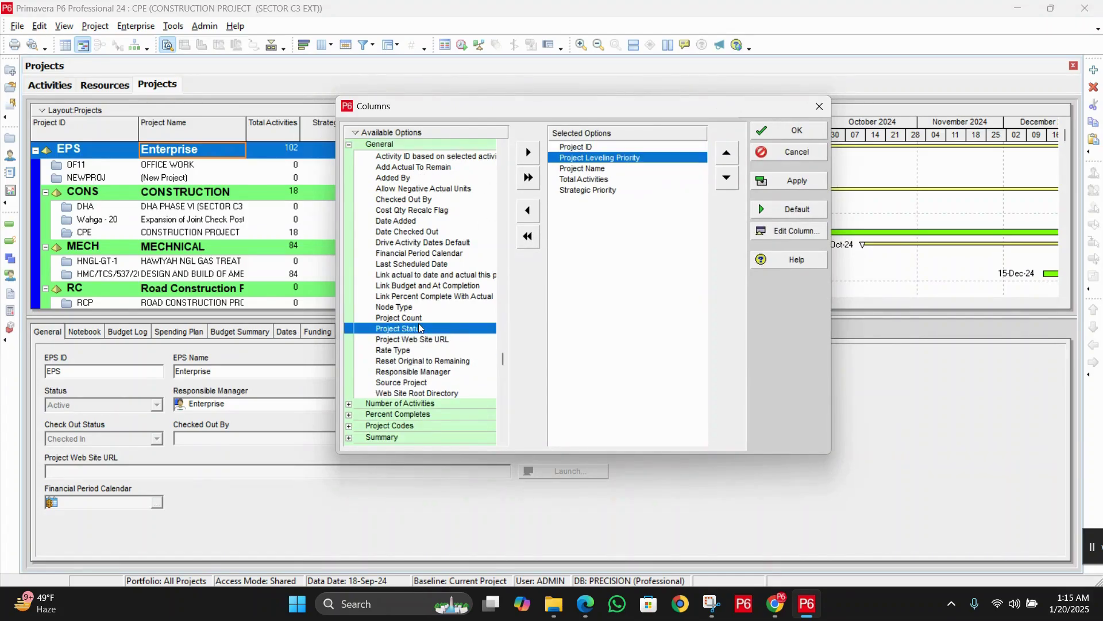
{"action": "left_click", "coordinate": [727, 179]}
{"action": "left_click", "coordinate": [728, 179]}
{"action": "left_click", "coordinate": [728, 180]}
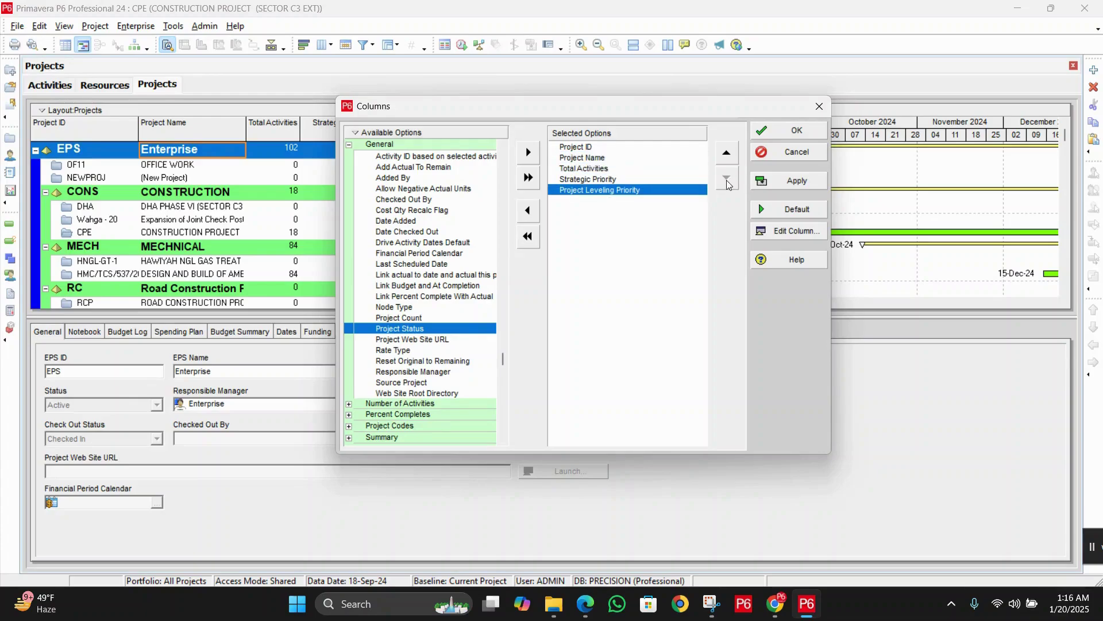
{"action": "left_click", "coordinate": [793, 128]}
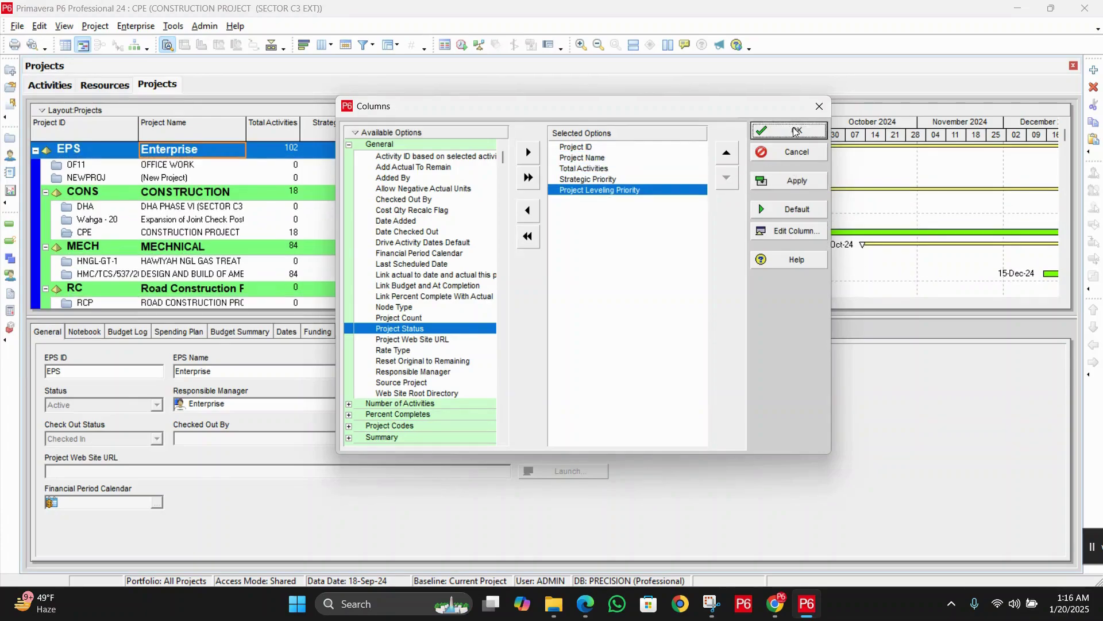
Check the project leveling priorities of OFFICE WORK, DHA and CPE in the projects table.
{"action": "left_click", "coordinate": [436, 168]}
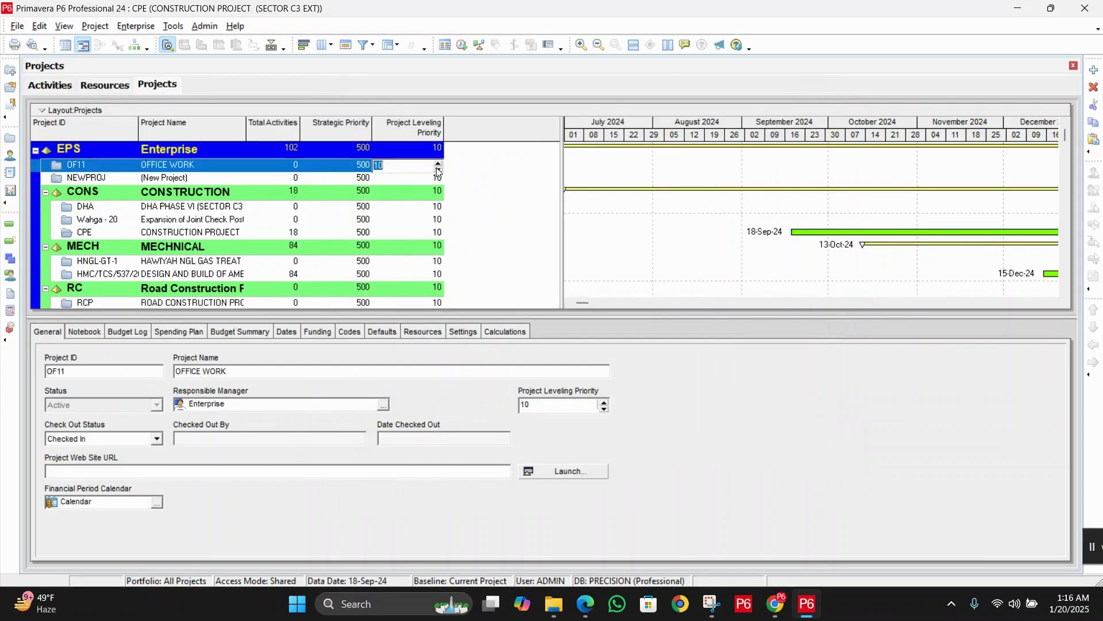
{"action": "left_click", "coordinate": [426, 206]}
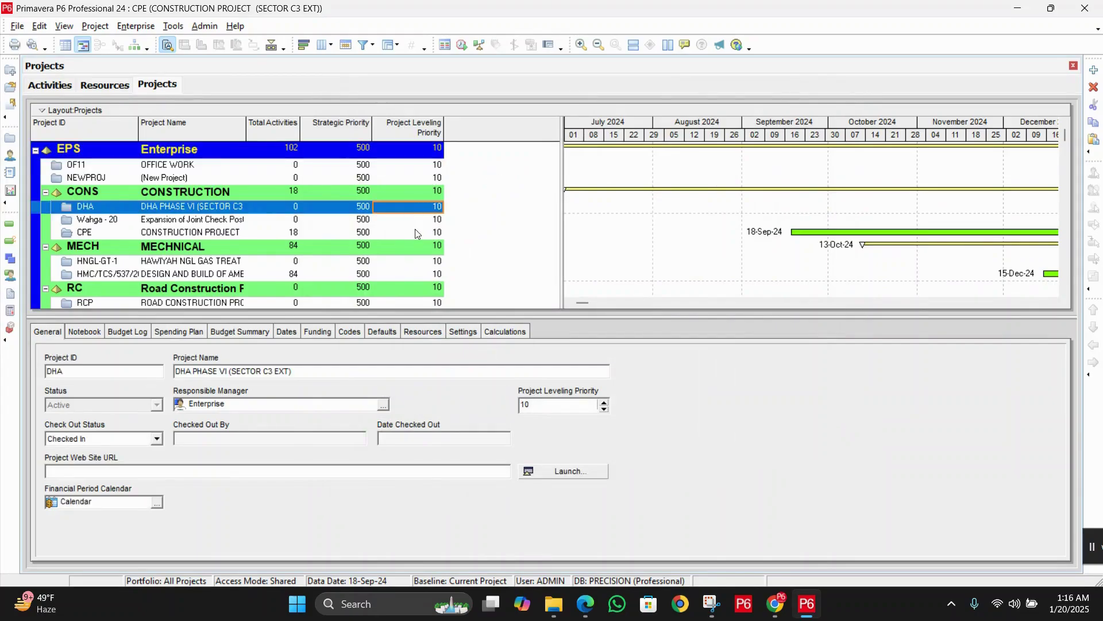
{"action": "left_click", "coordinate": [425, 232]}
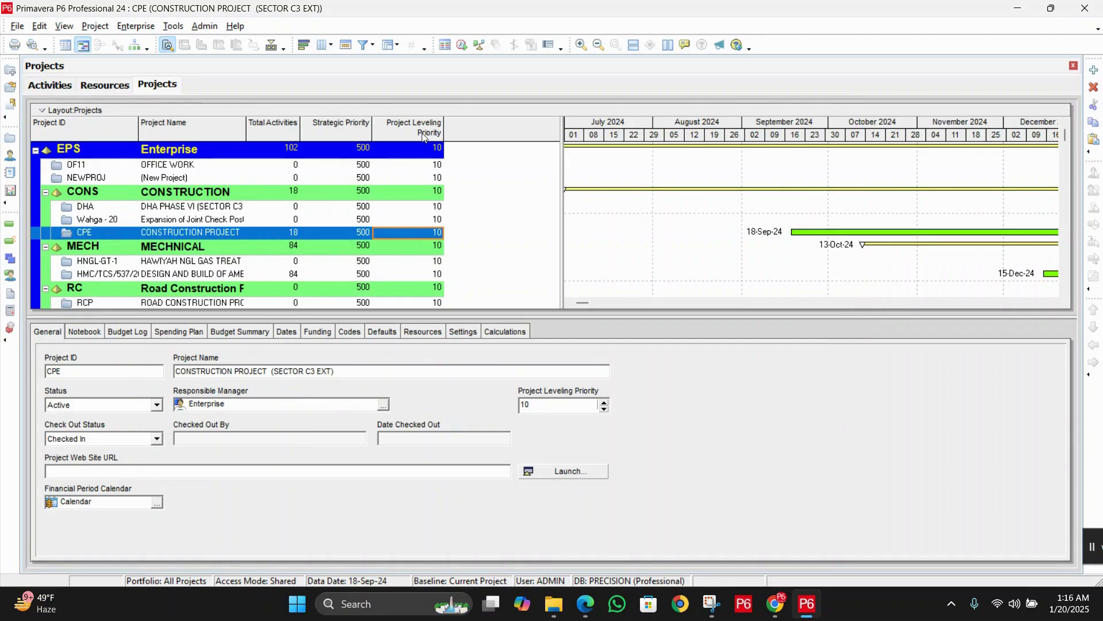
Reopen Level Resources from the activities and try excluding other projects' assignments and turning off leveling only within activity total float.
{"action": "left_click", "coordinate": [67, 85]}
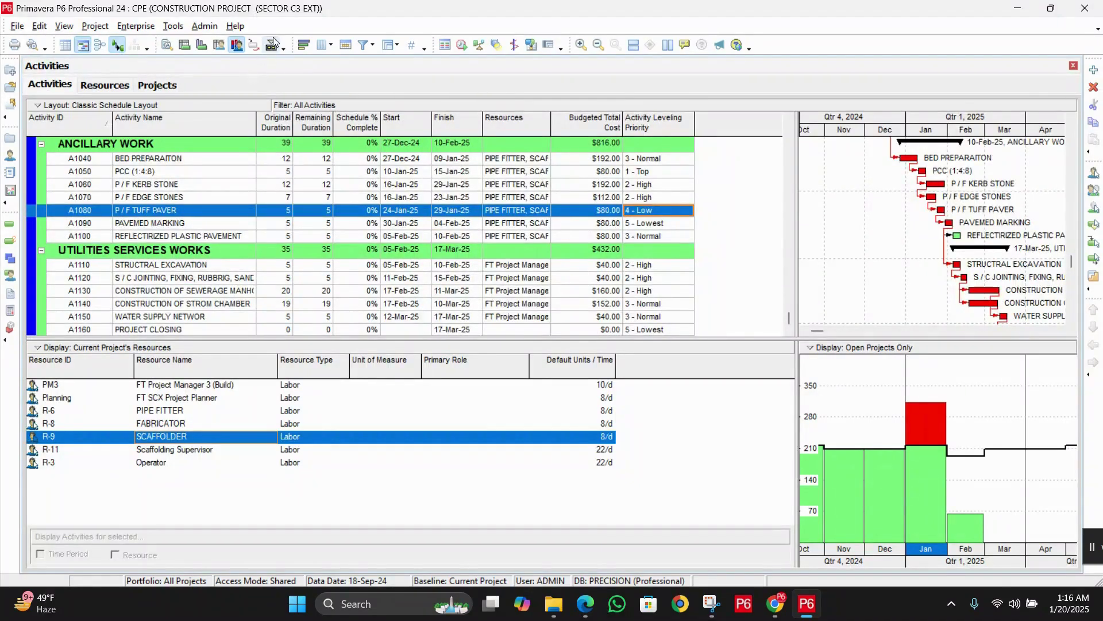
{"action": "left_click", "coordinate": [173, 26]}
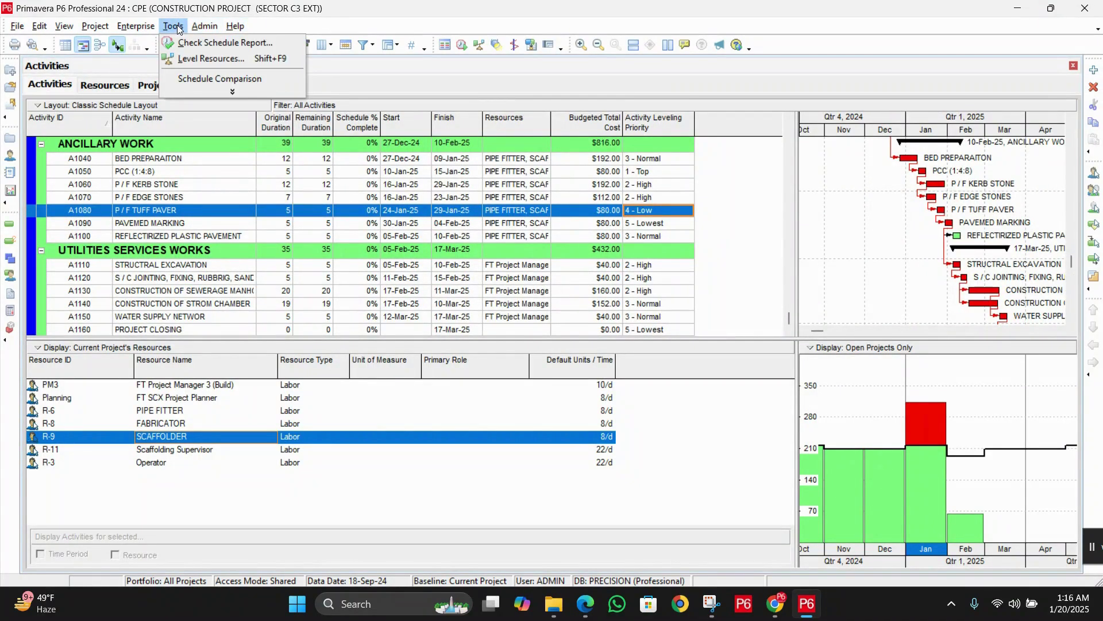
{"action": "left_click", "coordinate": [199, 58]}
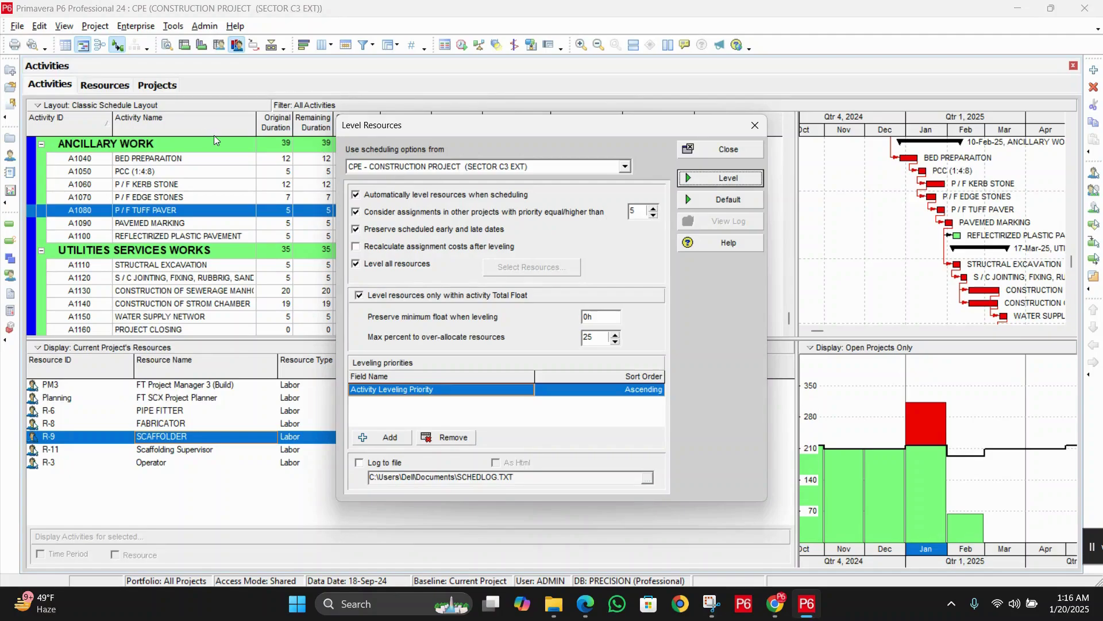
{"action": "left_click", "coordinate": [654, 212]}
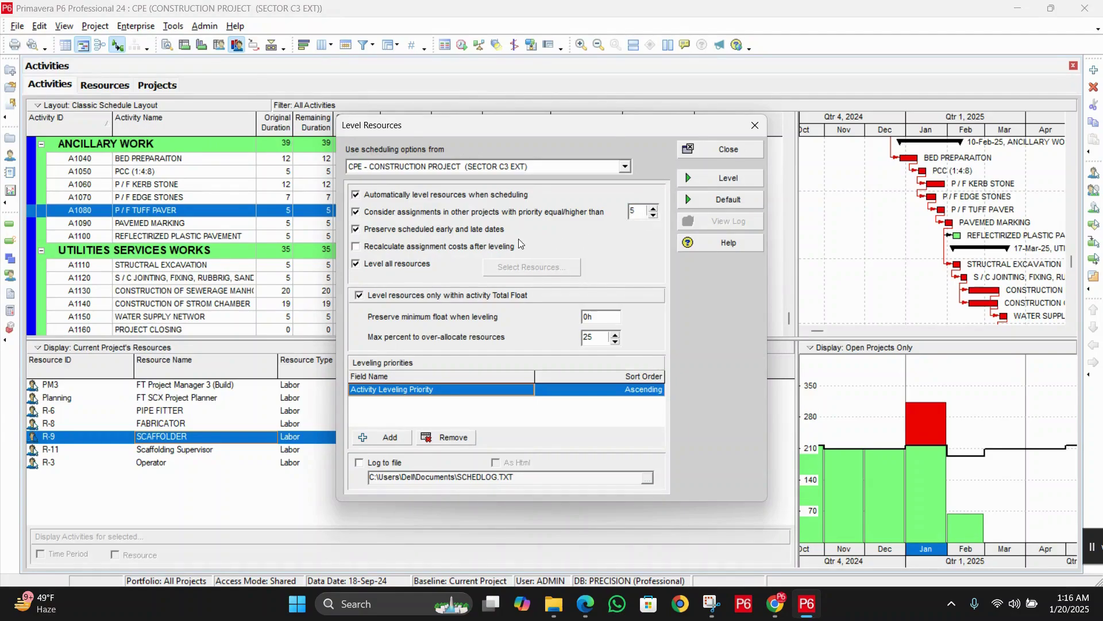
{"action": "left_click", "coordinate": [366, 216]}
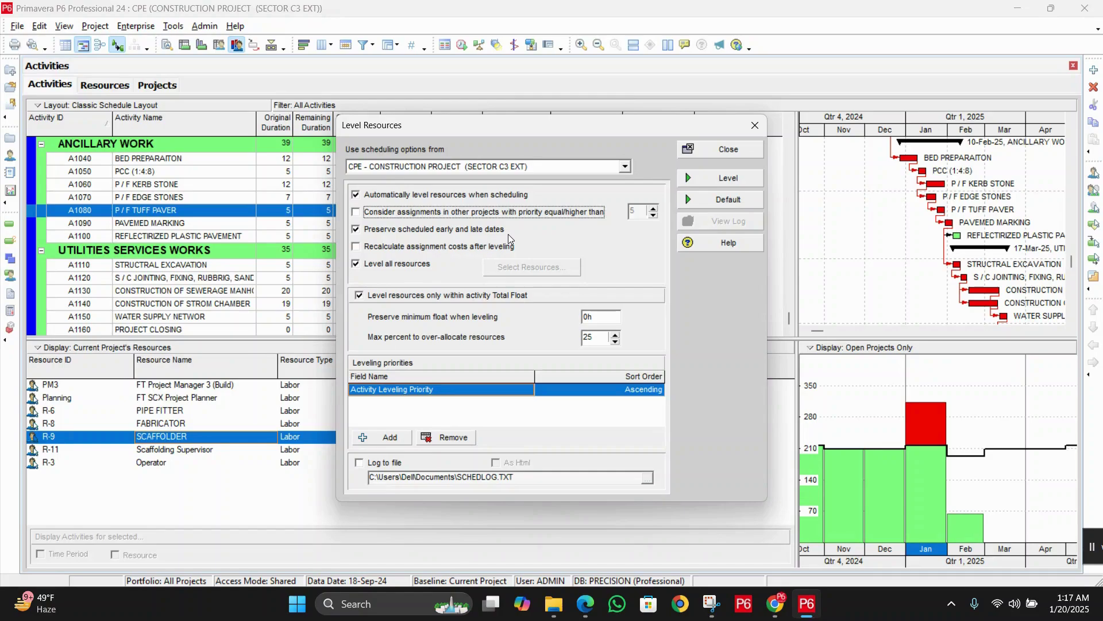
{"action": "left_click", "coordinate": [409, 232]}
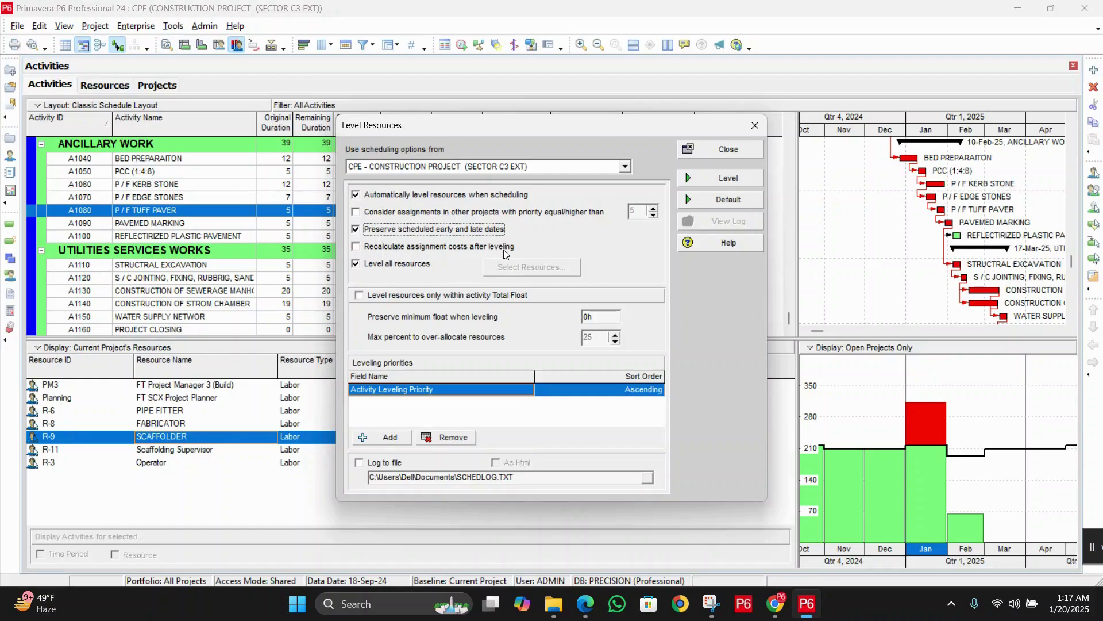
{"action": "left_click", "coordinate": [360, 247]}
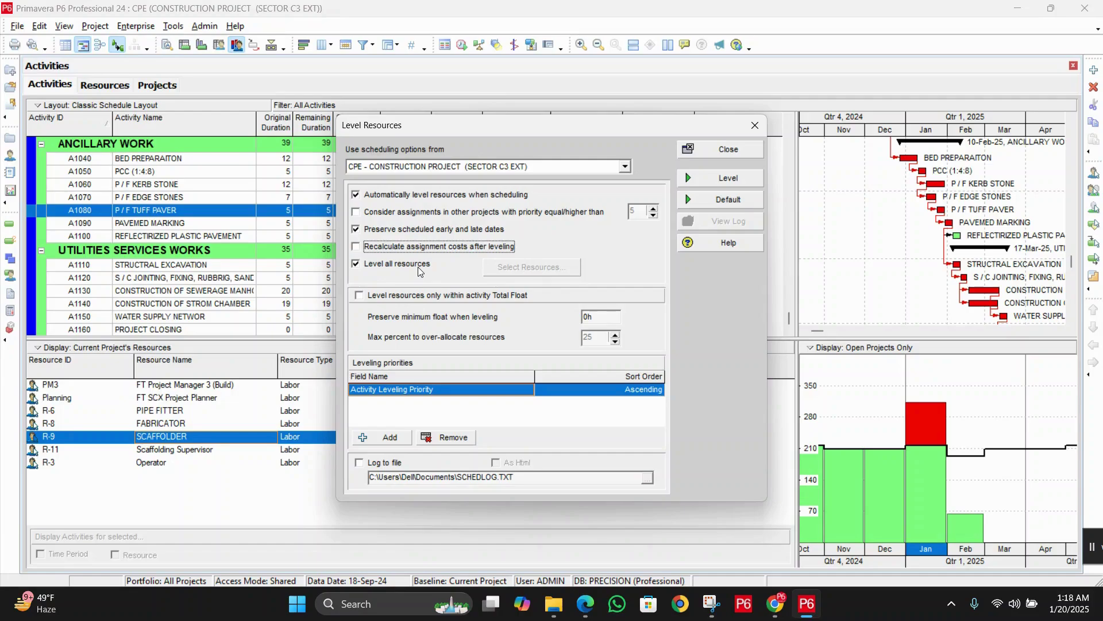
Try leveling only selected resources instead of all, replacing the Scaffolder with the Fabricator in the selection.
{"action": "left_click", "coordinate": [388, 267]}
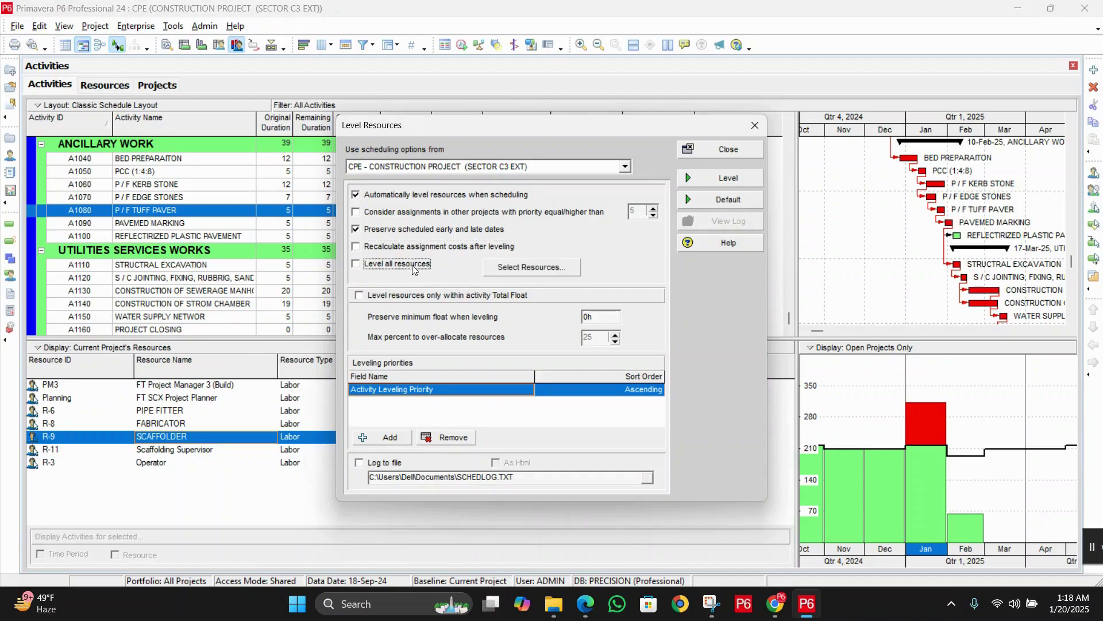
{"action": "left_click", "coordinate": [521, 270]}
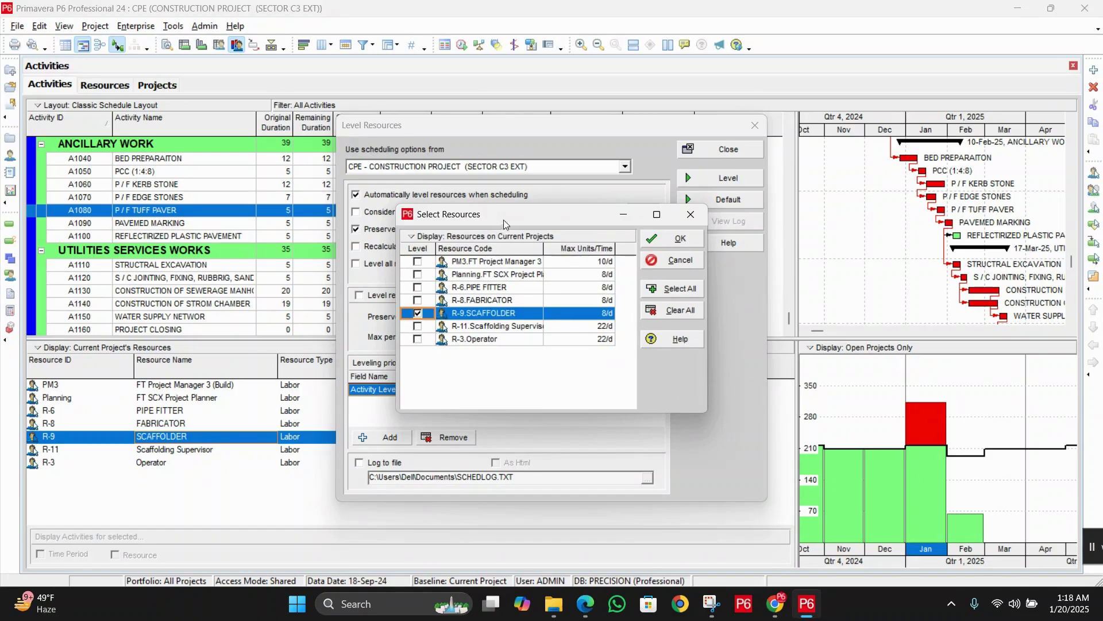
{"action": "left_click_drag", "start_coordinate": [504, 220], "coordinate": [482, 150]}
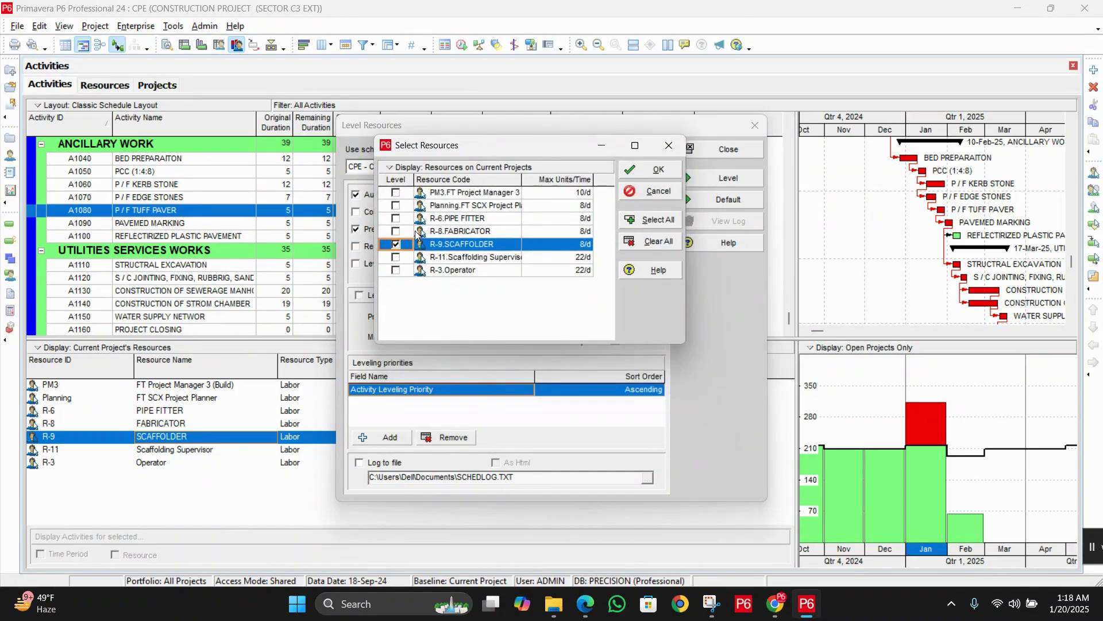
{"action": "left_click", "coordinate": [396, 244]}
{"action": "left_click", "coordinate": [403, 230]}
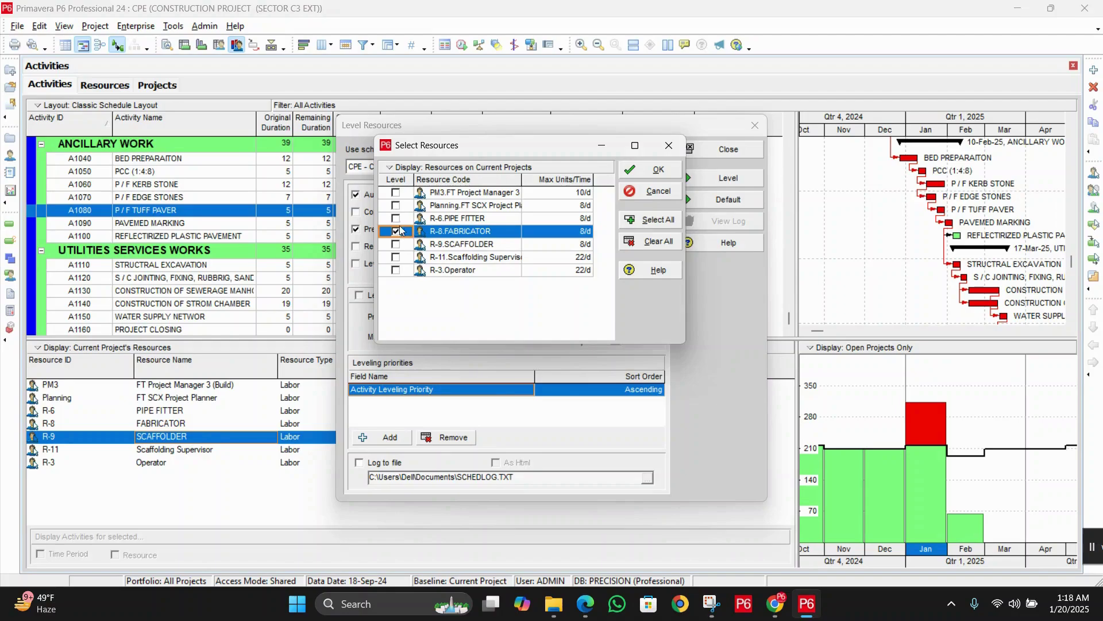
{"action": "left_click", "coordinate": [396, 231]}
{"action": "left_click", "coordinate": [396, 218]}
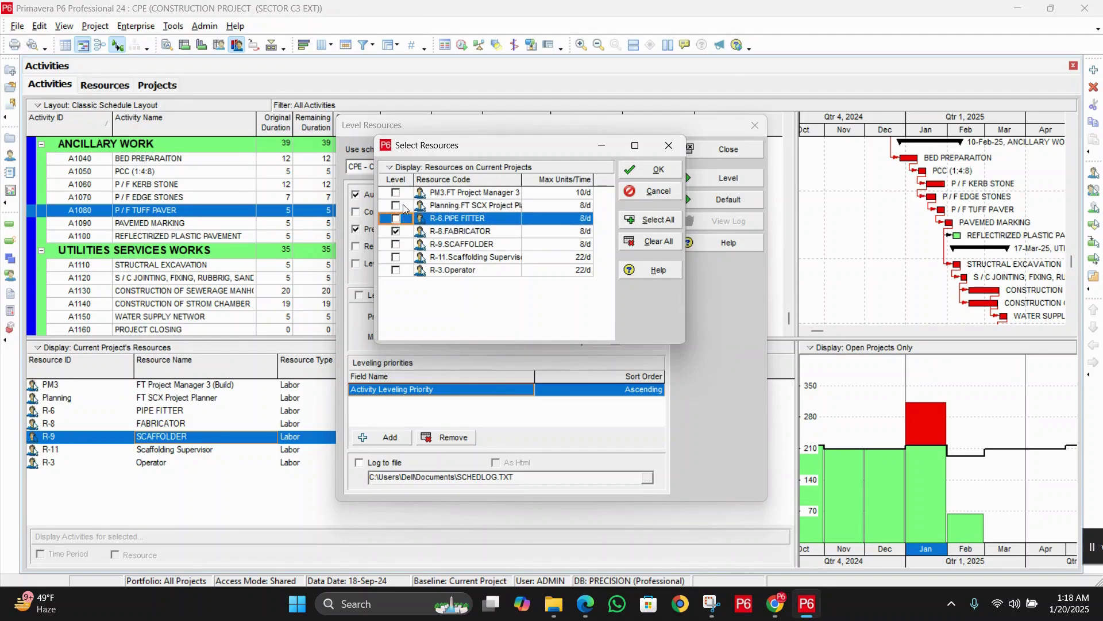
Try selecting the Scaffolding Supervisor instead of the Fabricator, discard the resource selection and restore leveling of all resources.
{"action": "left_click", "coordinate": [395, 236]}
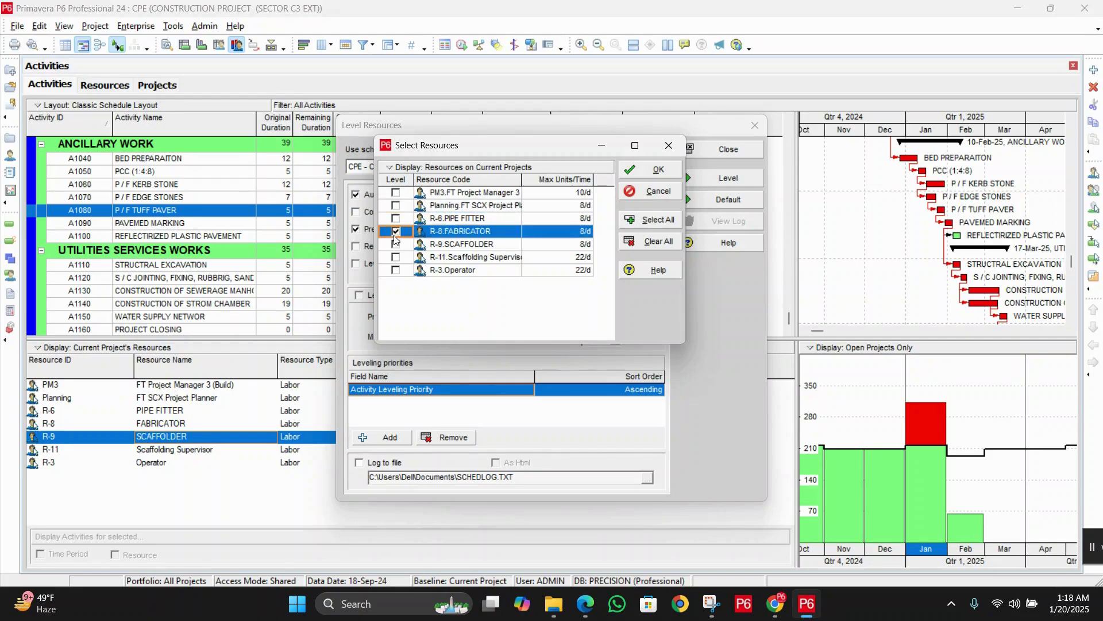
{"action": "left_click", "coordinate": [396, 232]}
{"action": "left_click", "coordinate": [399, 259]}
{"action": "left_click", "coordinate": [397, 258]}
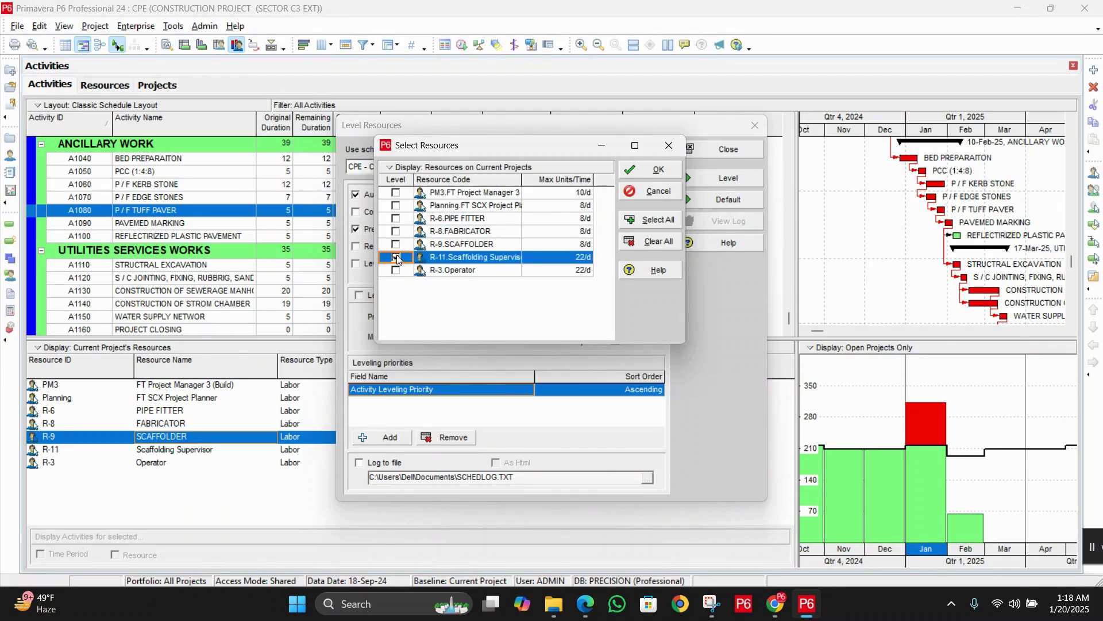
{"action": "left_click", "coordinate": [648, 197]}
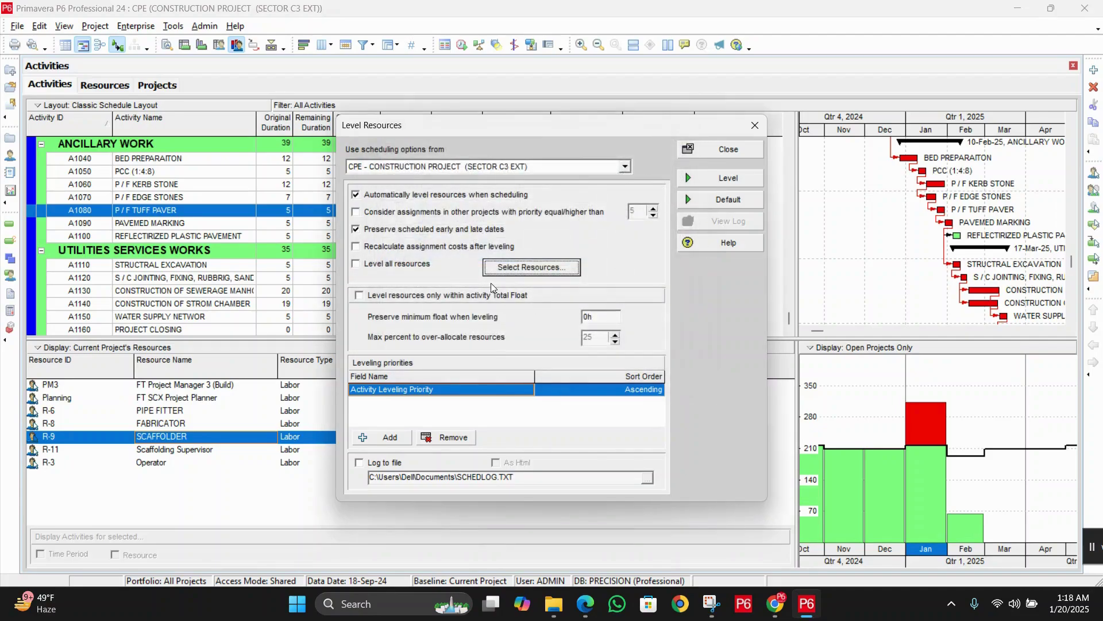
{"action": "left_click", "coordinate": [383, 267]}
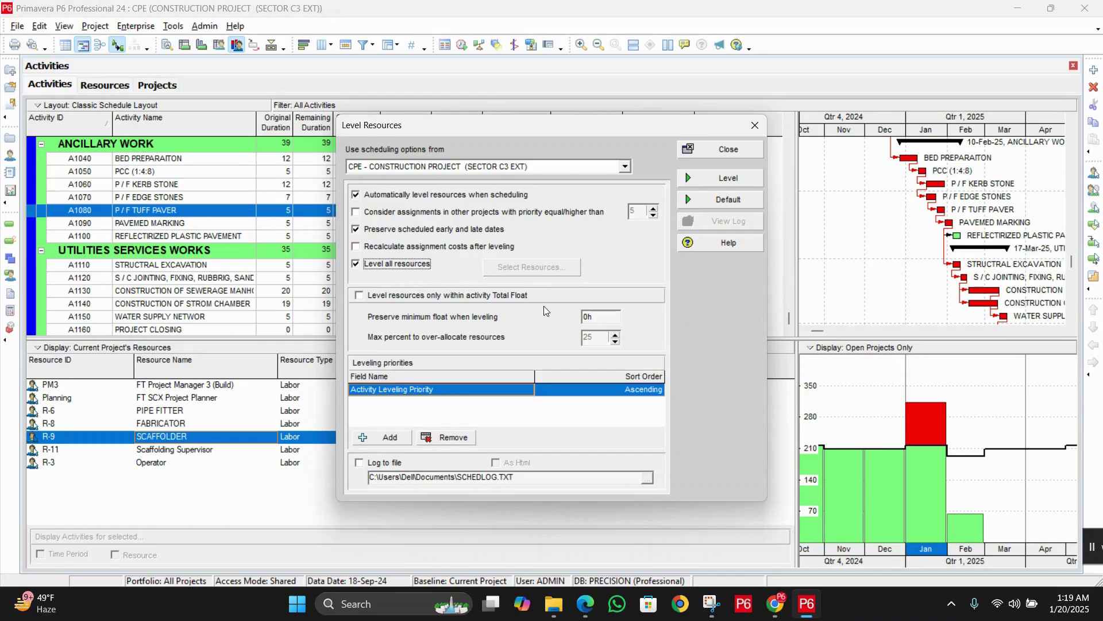
Try leveling resources only within activity total float and inspect the minimum float and maximum over-allocation percentage settings.
{"action": "left_click", "coordinate": [434, 295]}
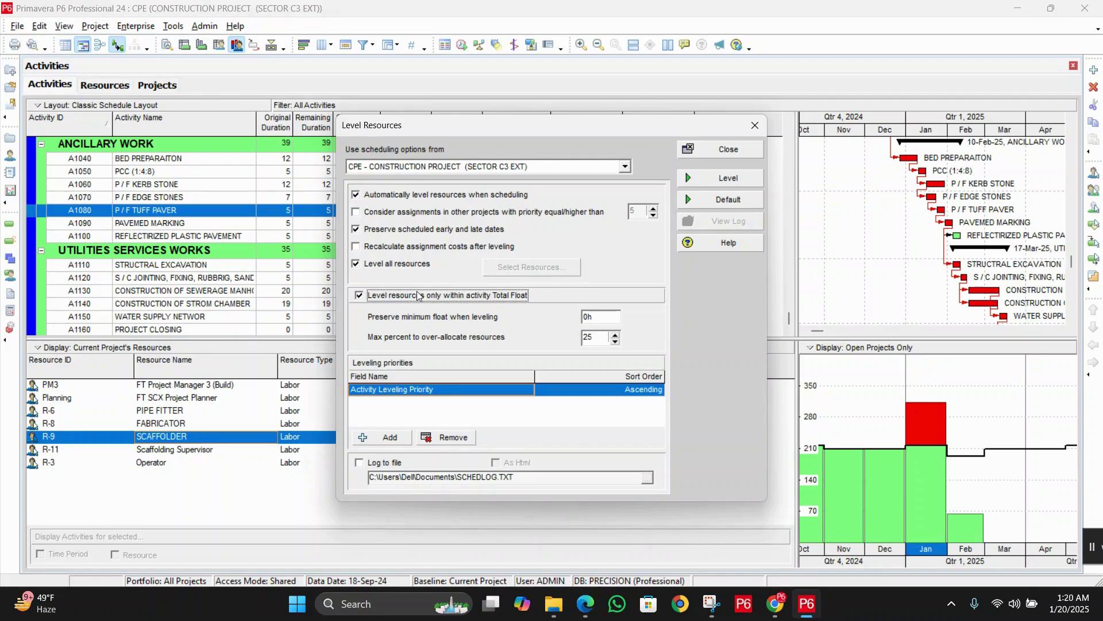
{"action": "left_click", "coordinate": [381, 300]}
{"action": "left_click", "coordinate": [381, 299]}
{"action": "left_click_drag", "start_coordinate": [610, 321], "coordinate": [583, 319]}
{"action": "left_click", "coordinate": [569, 329]}
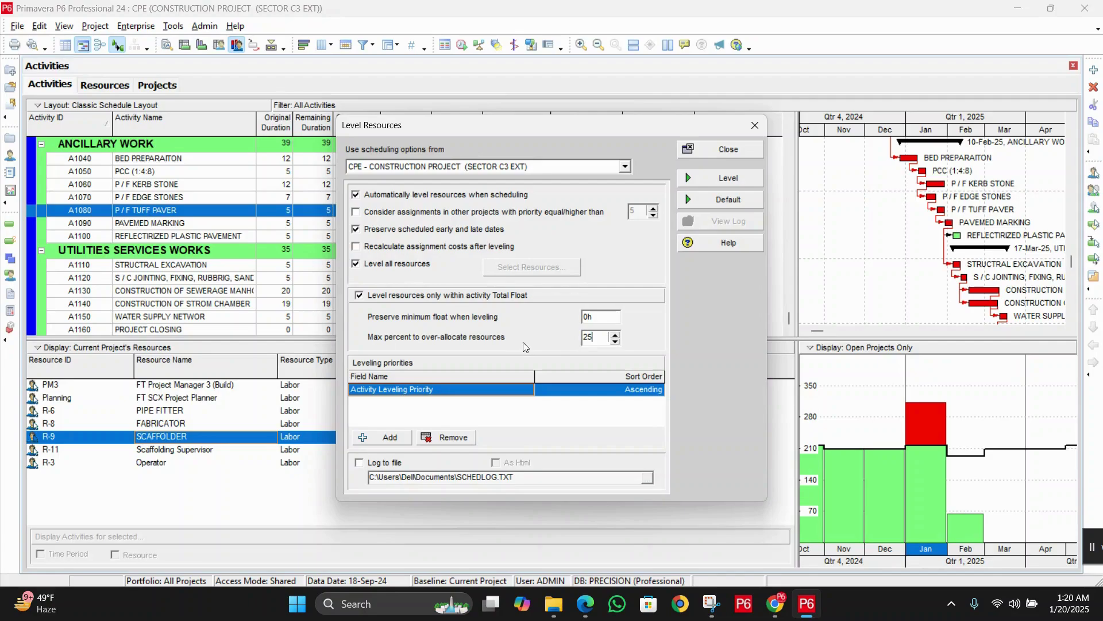
{"action": "left_click", "coordinate": [587, 340]}
Choose Activity Leveling Priority as the leveling priority field, with ascending sort order.
{"action": "left_click", "coordinate": [428, 391]}
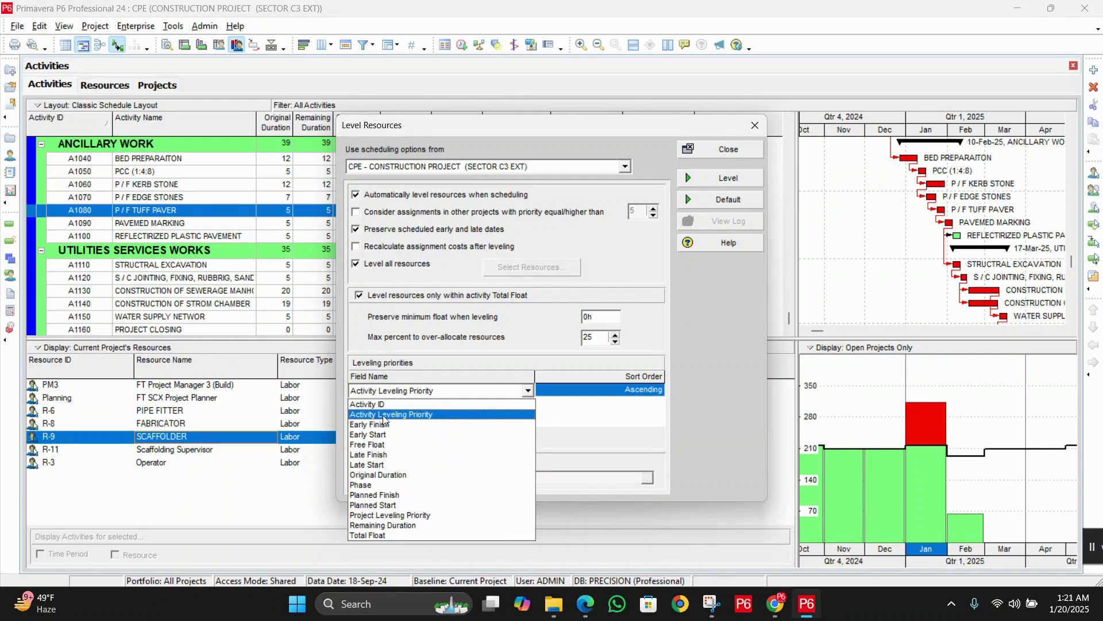
{"action": "left_click", "coordinate": [411, 415]}
{"action": "left_click", "coordinate": [571, 395]}
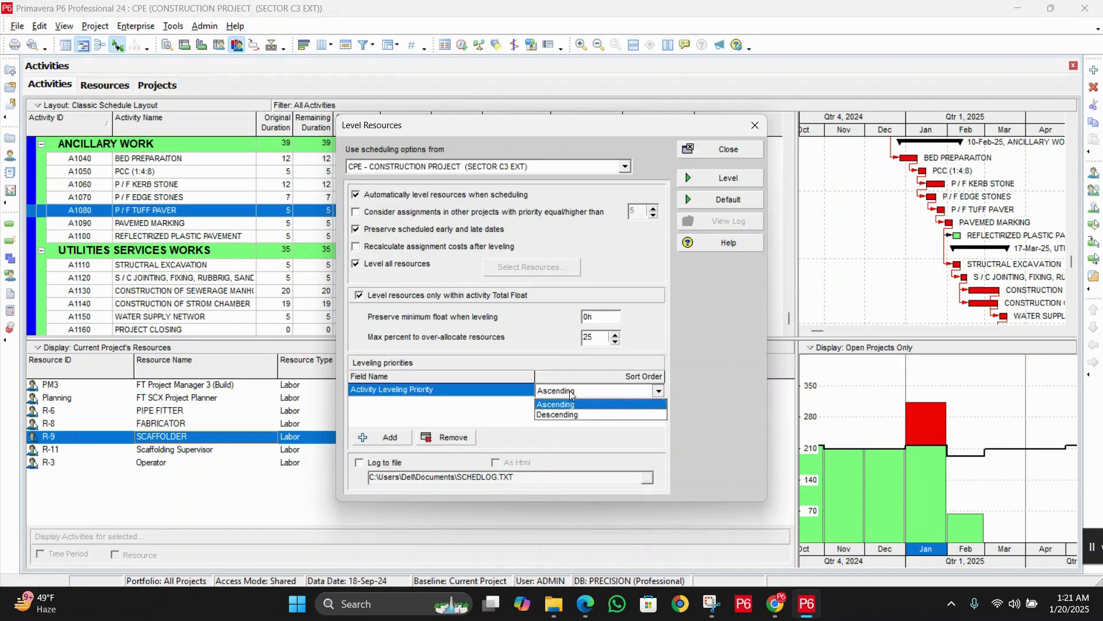
{"action": "left_click", "coordinate": [570, 405]}
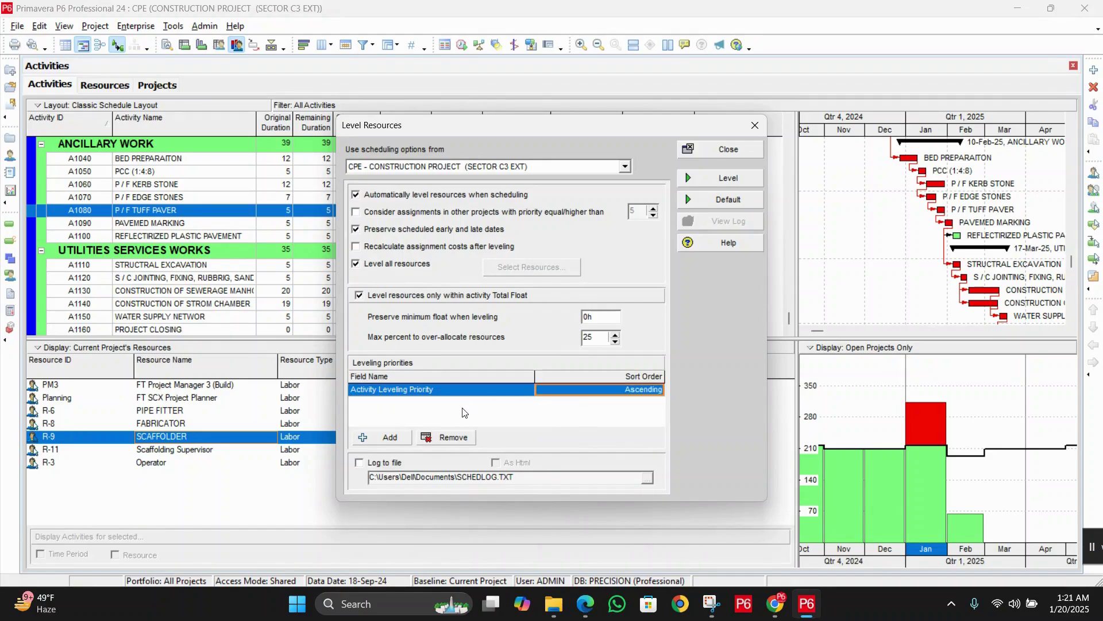
Try adding a second leveling priority, browse the fields available for it, and remove the blank entry.
{"action": "left_click", "coordinate": [386, 437]}
{"action": "left_click", "coordinate": [521, 406]}
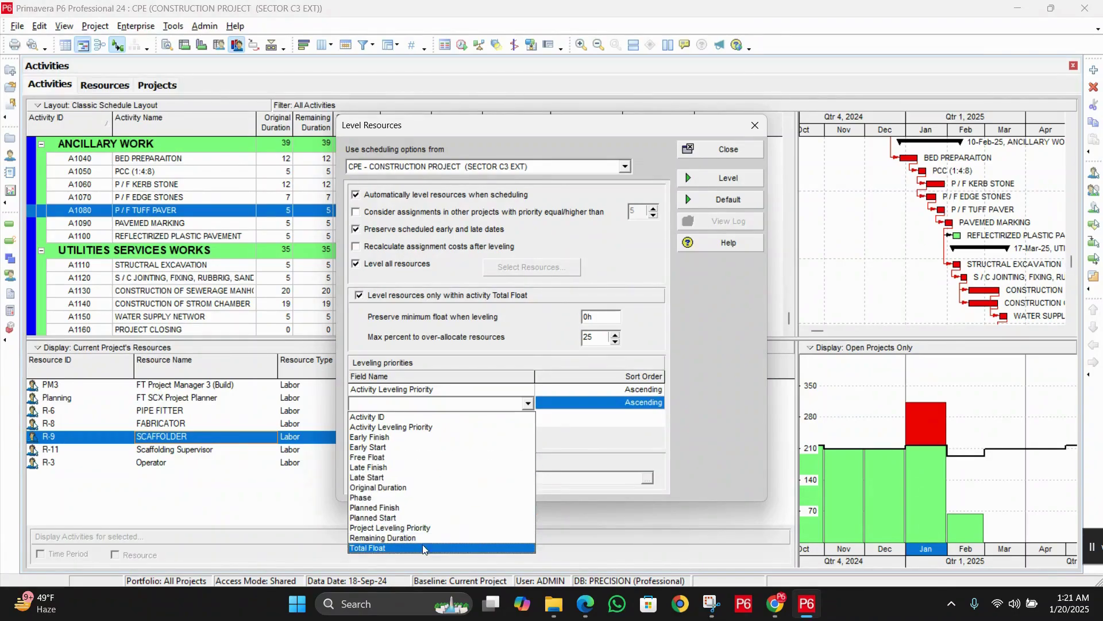
{"action": "left_click", "coordinate": [576, 439]}
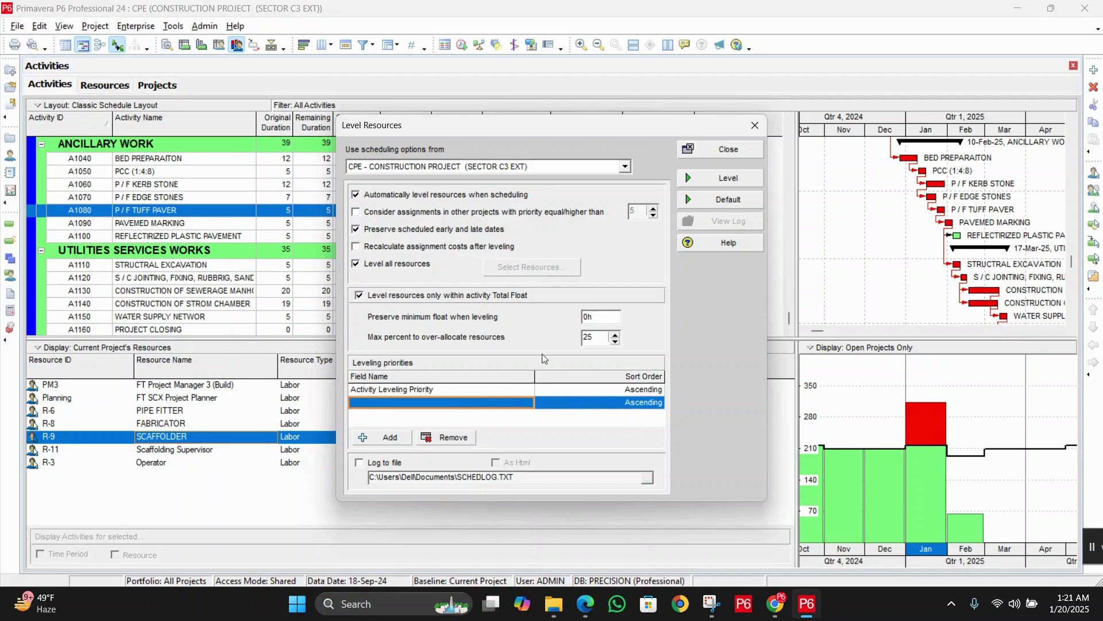
{"action": "left_click", "coordinate": [566, 404]}
{"action": "left_click", "coordinate": [437, 391]}
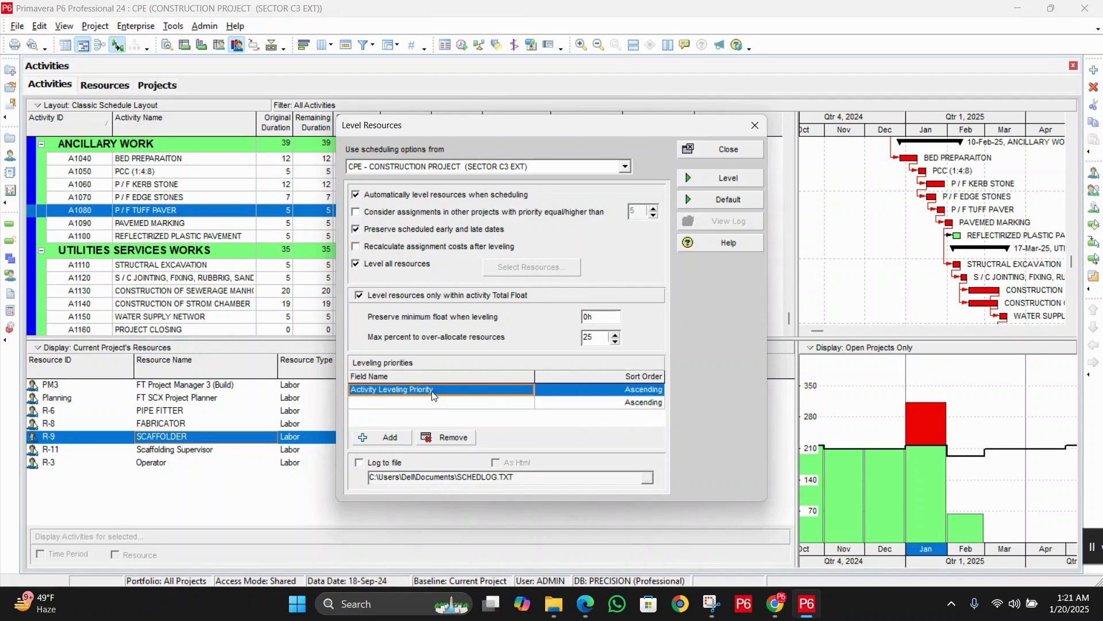
{"action": "left_click", "coordinate": [498, 408]}
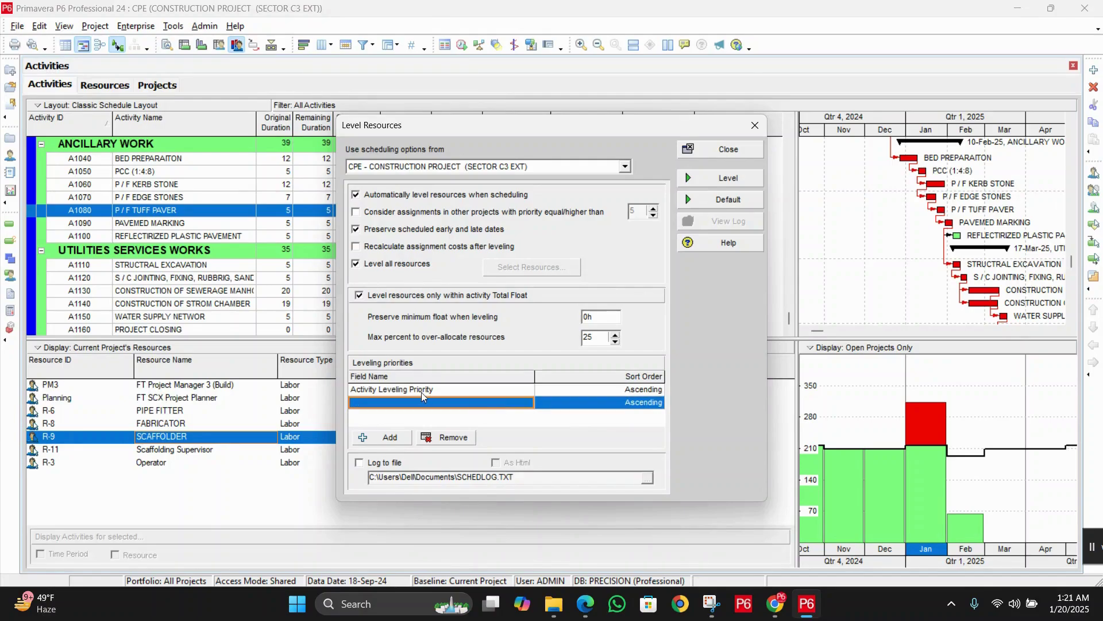
{"action": "left_click", "coordinate": [461, 440]}
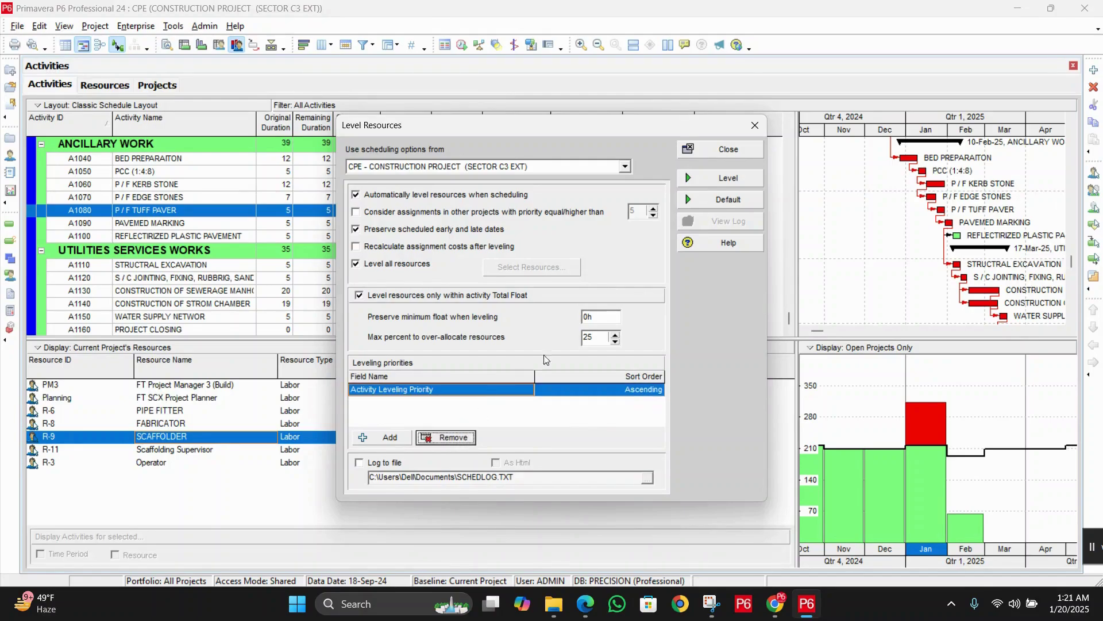
Close the leveling settings without saving the changes and select the CONSTRUCTION PROJECT summary row in the activities table.
{"action": "left_click", "coordinate": [738, 151]}
{"action": "left_click", "coordinate": [558, 325]}
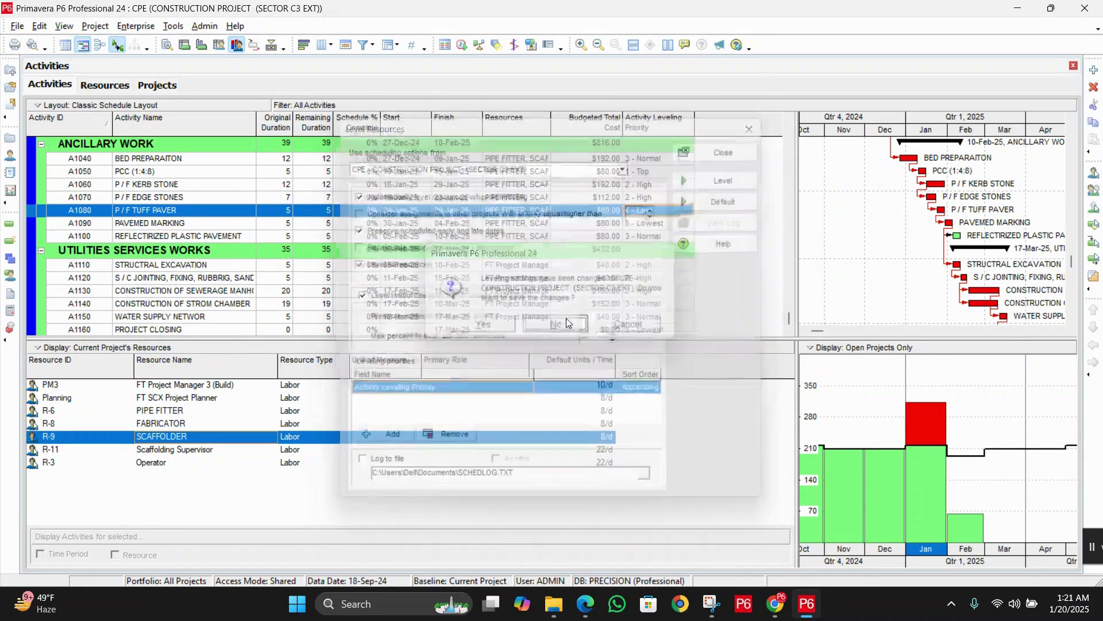
{"action": "scroll", "coordinate": [591, 310], "scroll_direction": "up", "scroll_amount": 2}
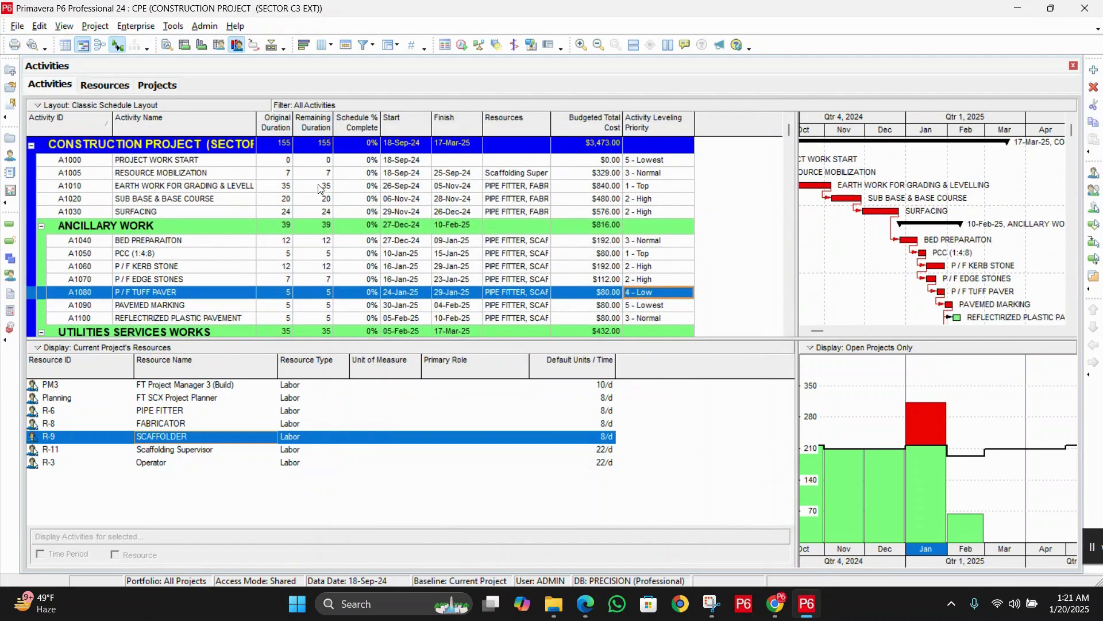
{"action": "left_click", "coordinate": [285, 151]}
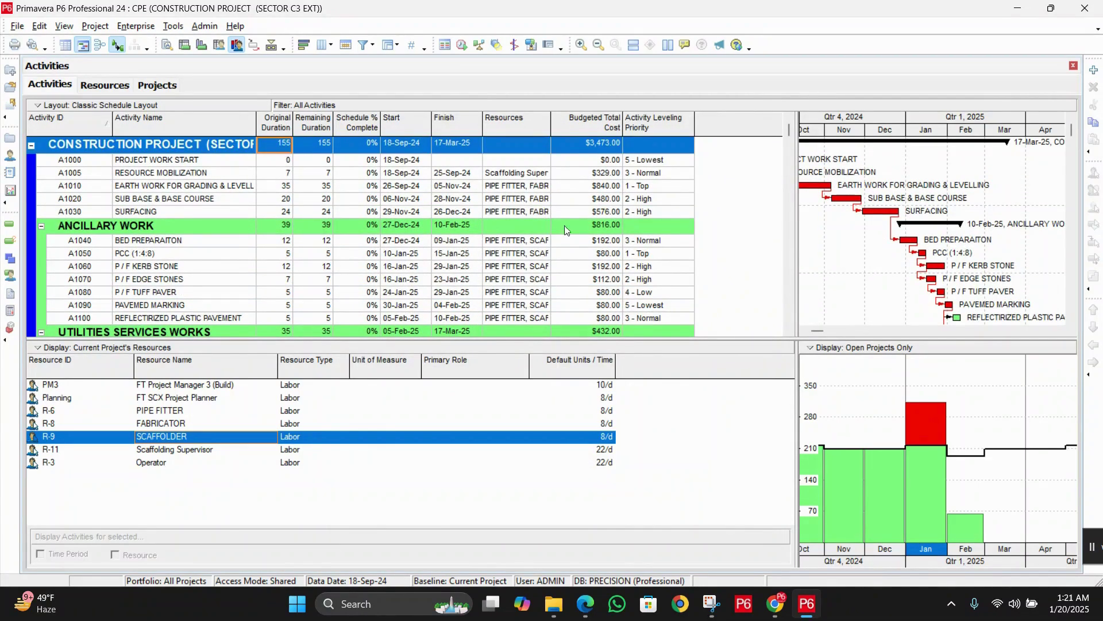
Review the scheduled finish dates of the PROJECT CLOSING activity and the CONSTRUCTION PROJECT summary row.
{"action": "scroll", "coordinate": [477, 327], "scroll_direction": "down", "scroll_amount": 2}
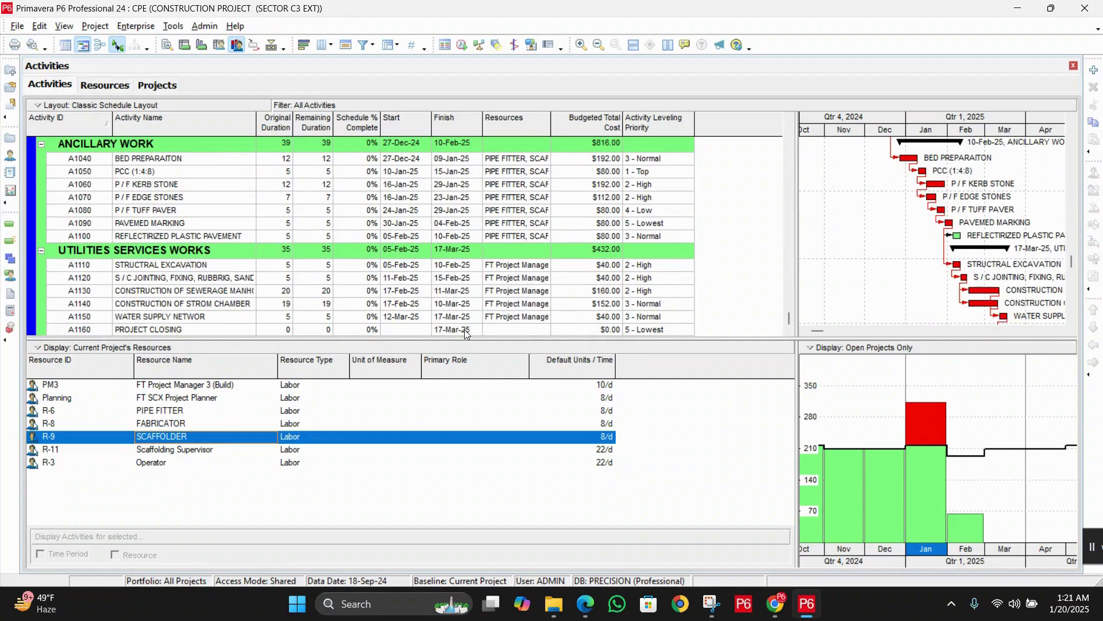
{"action": "left_click", "coordinate": [465, 329]}
{"action": "scroll", "coordinate": [436, 205], "scroll_direction": "up", "scroll_amount": 3}
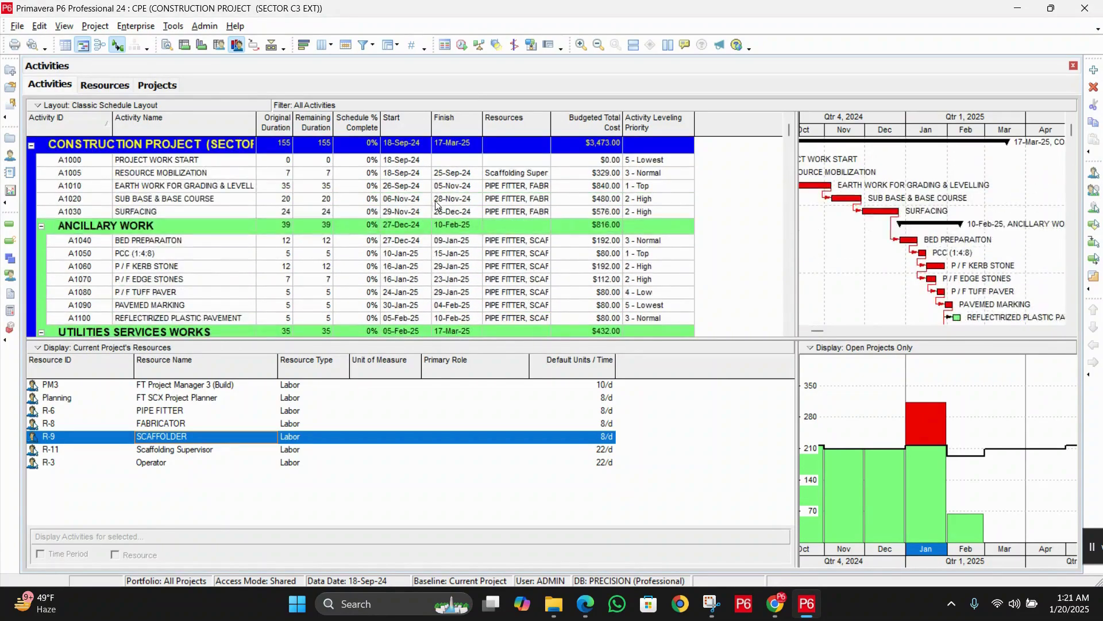
{"action": "left_click", "coordinate": [458, 143]}
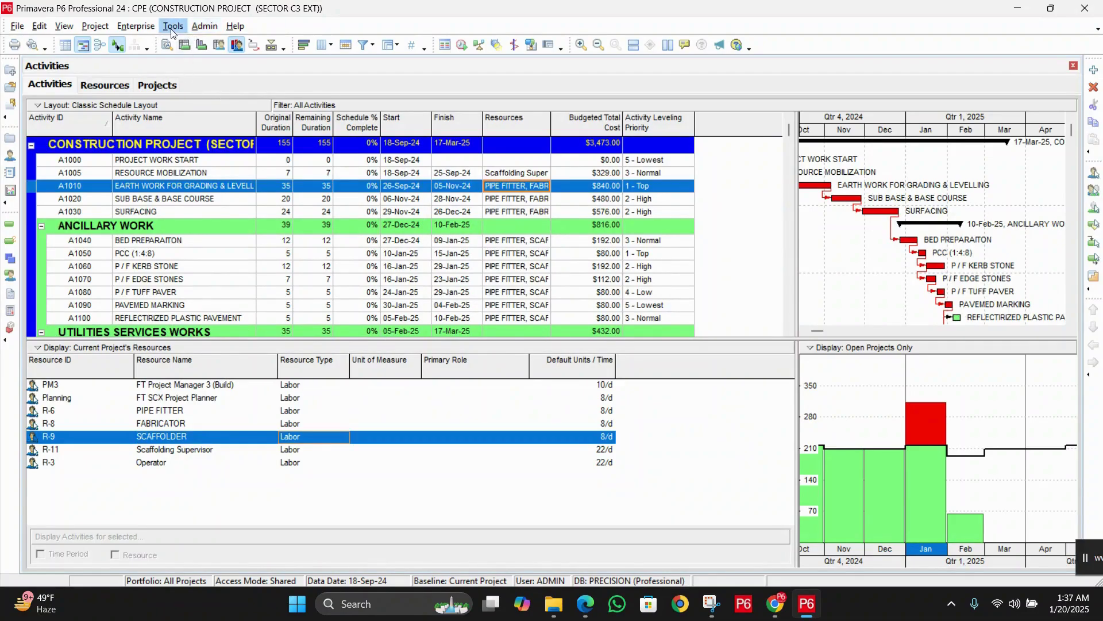
Level all project resources without restricting the leveling to activity total float.
{"action": "left_click", "coordinate": [174, 27]}
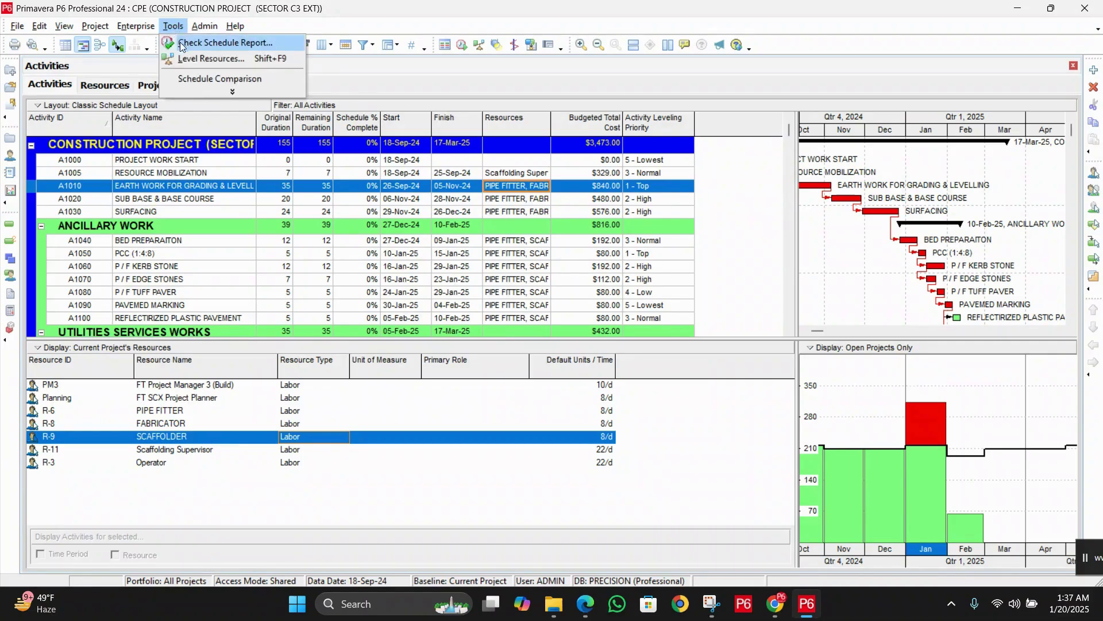
{"action": "left_click", "coordinate": [198, 58]}
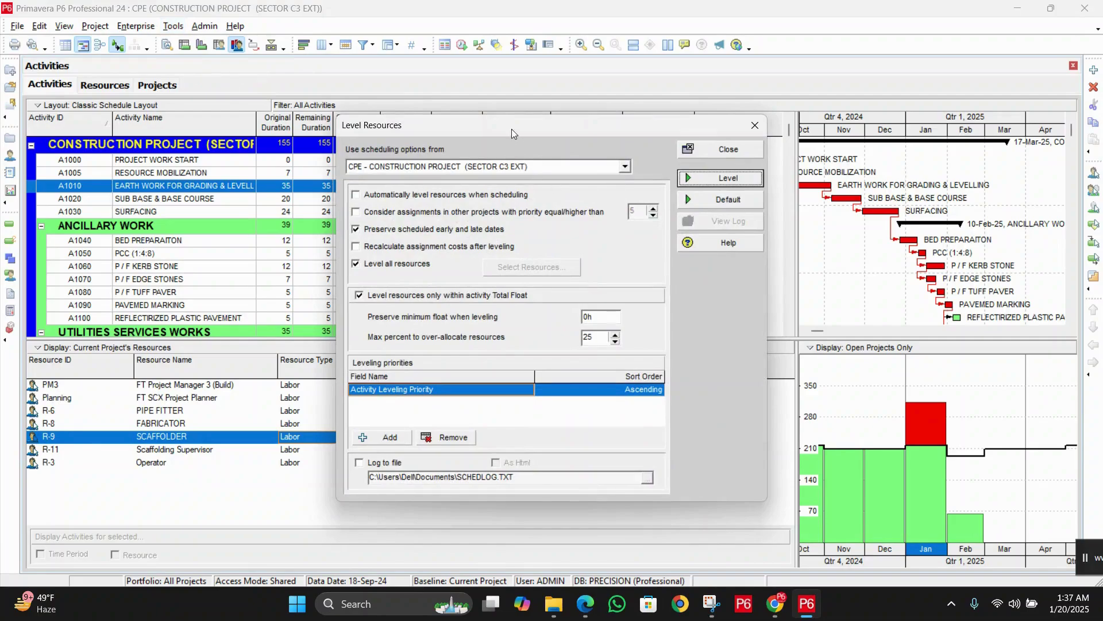
{"action": "left_click_drag", "start_coordinate": [511, 129], "coordinate": [632, 153]}
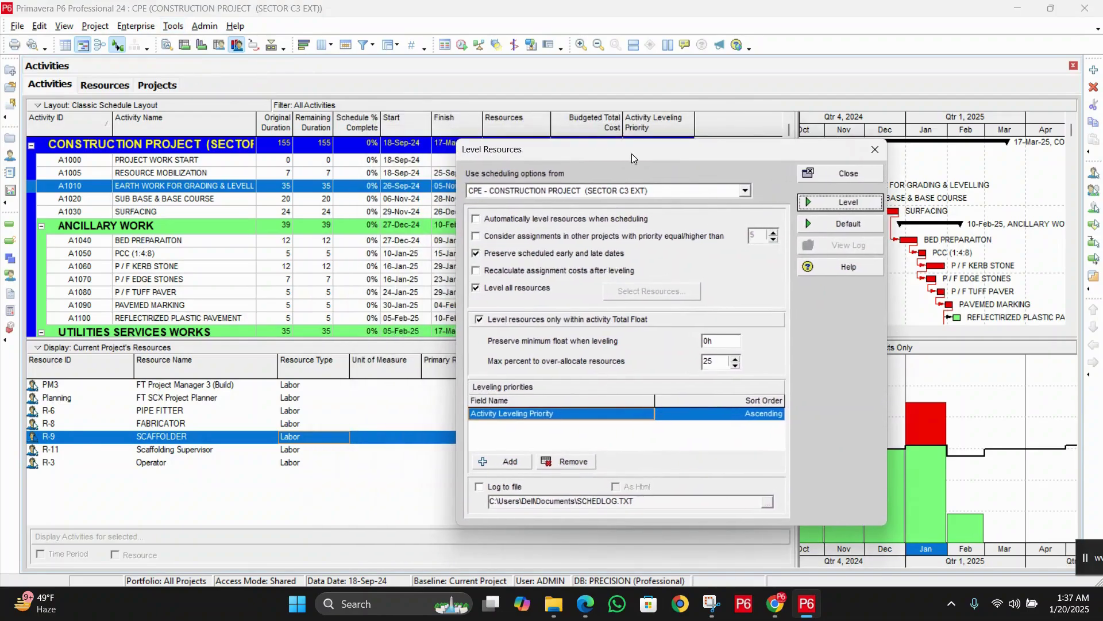
{"action": "left_click", "coordinate": [493, 322]}
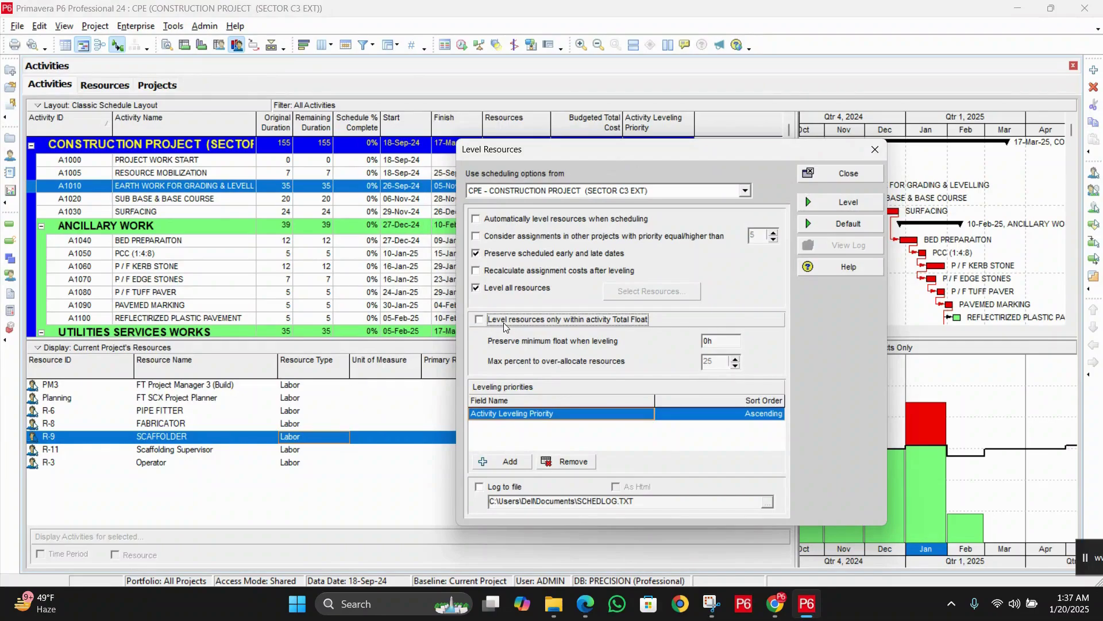
{"action": "left_click_drag", "start_coordinate": [567, 155], "coordinate": [503, 226]}
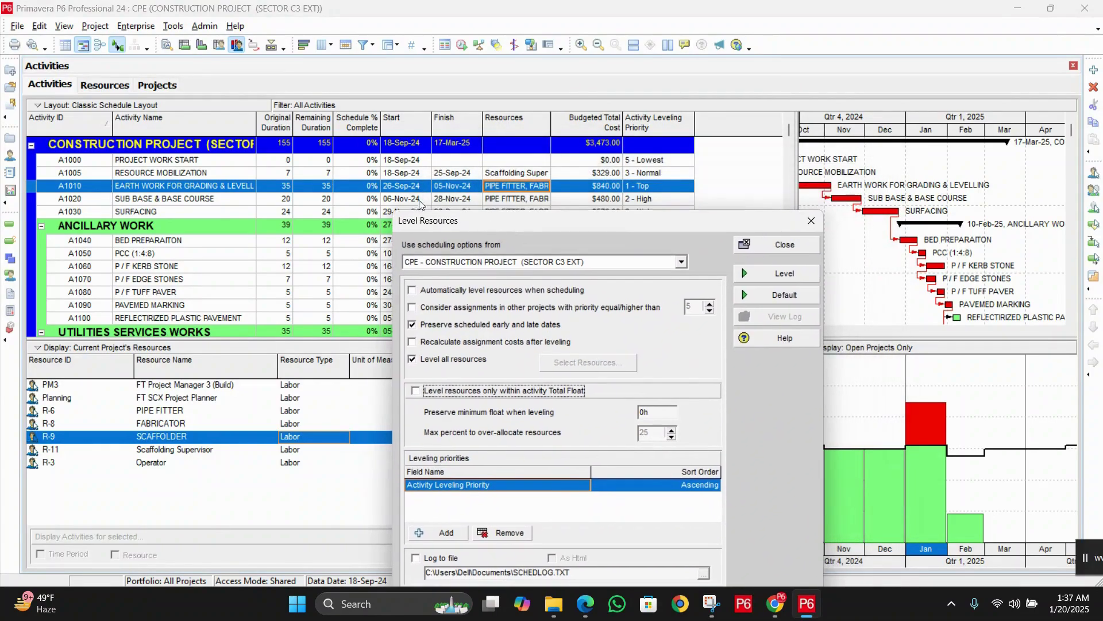
{"action": "left_click", "coordinate": [764, 274]}
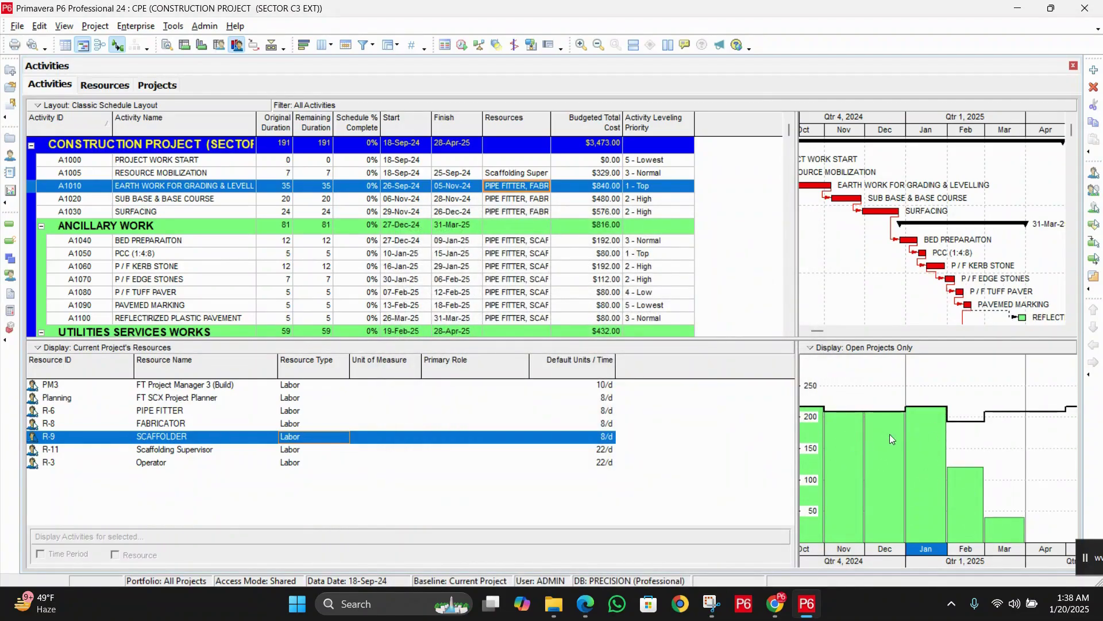
Review the leveled project's duration, finish date and activity dates against the resource histogram.
{"action": "left_click", "coordinate": [283, 146]}
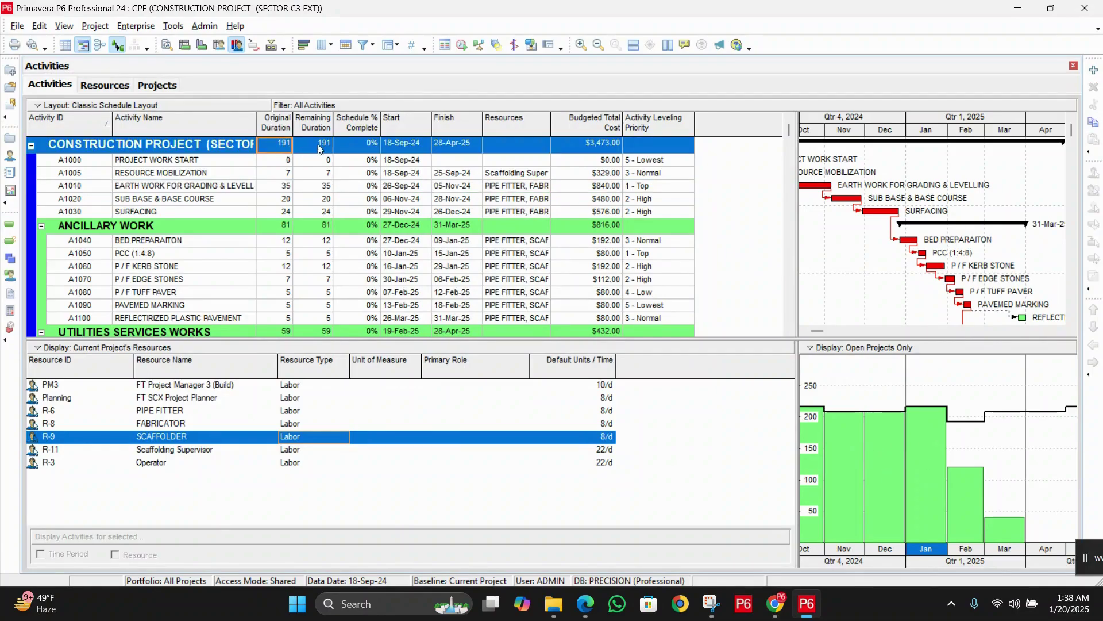
{"action": "left_click", "coordinate": [451, 147]}
{"action": "scroll", "coordinate": [456, 195], "scroll_direction": "down", "scroll_amount": 2}
{"action": "scroll", "coordinate": [469, 200], "scroll_direction": "down", "scroll_amount": 1}
{"action": "scroll", "coordinate": [469, 200], "scroll_direction": "up", "scroll_amount": 2}
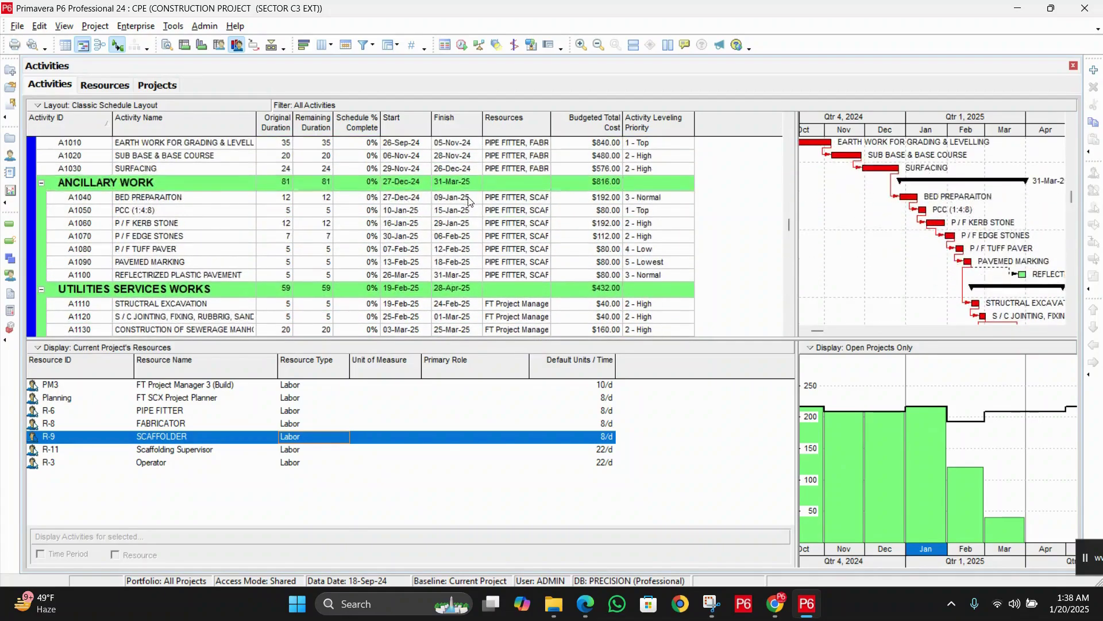
{"action": "scroll", "coordinate": [466, 202], "scroll_direction": "down", "scroll_amount": 2}
{"action": "scroll", "coordinate": [466, 201], "scroll_direction": "up", "scroll_amount": 2}
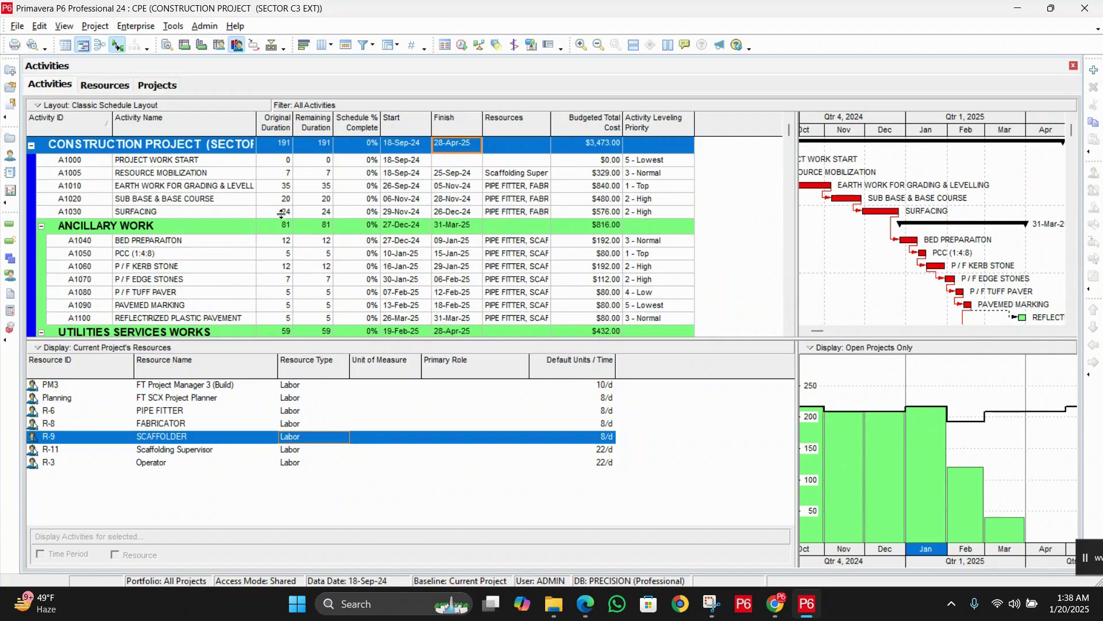
{"action": "left_click", "coordinate": [282, 149]}
{"action": "left_click", "coordinate": [434, 147]}
Level all resources again only within activity total float and check the project's duration and finish date.
{"action": "left_click", "coordinate": [174, 27]}
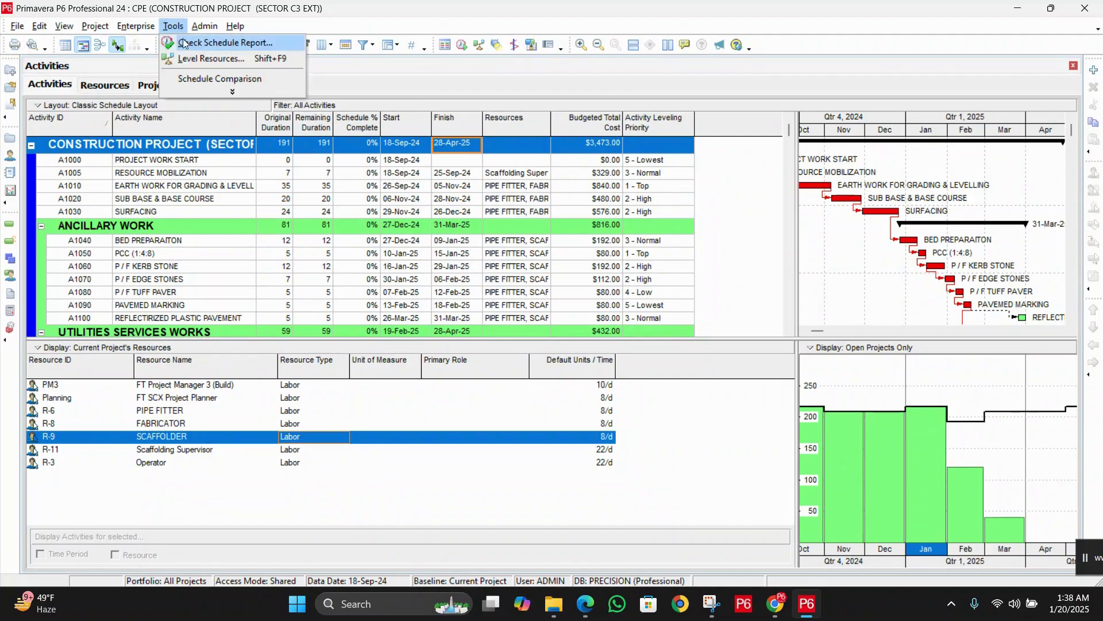
{"action": "left_click", "coordinate": [202, 59]}
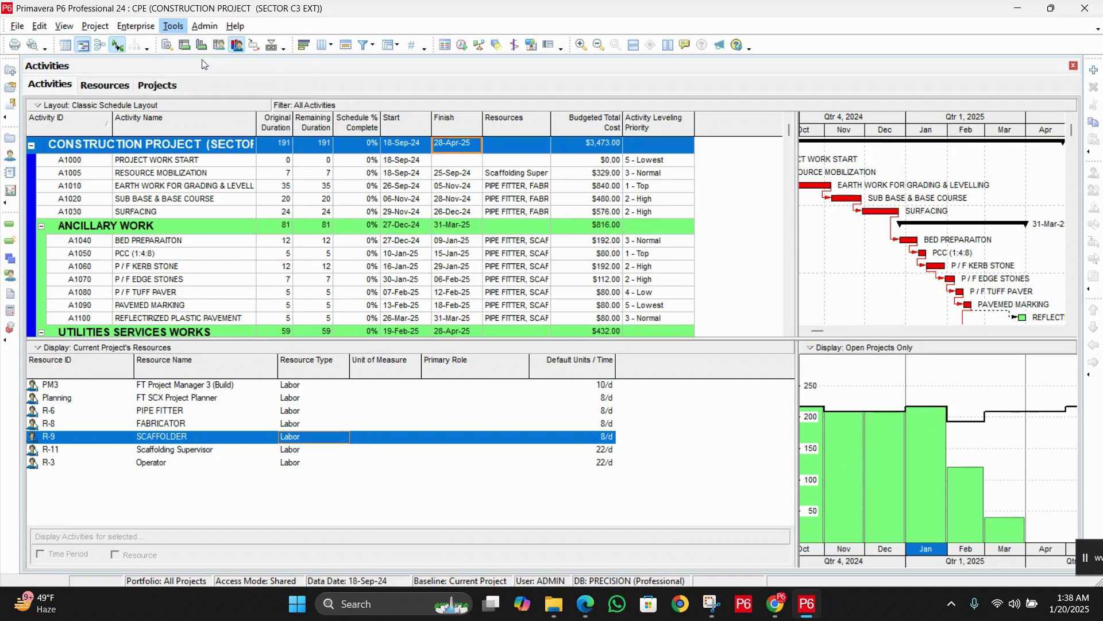
{"action": "left_click_drag", "start_coordinate": [439, 121], "coordinate": [614, 173]}
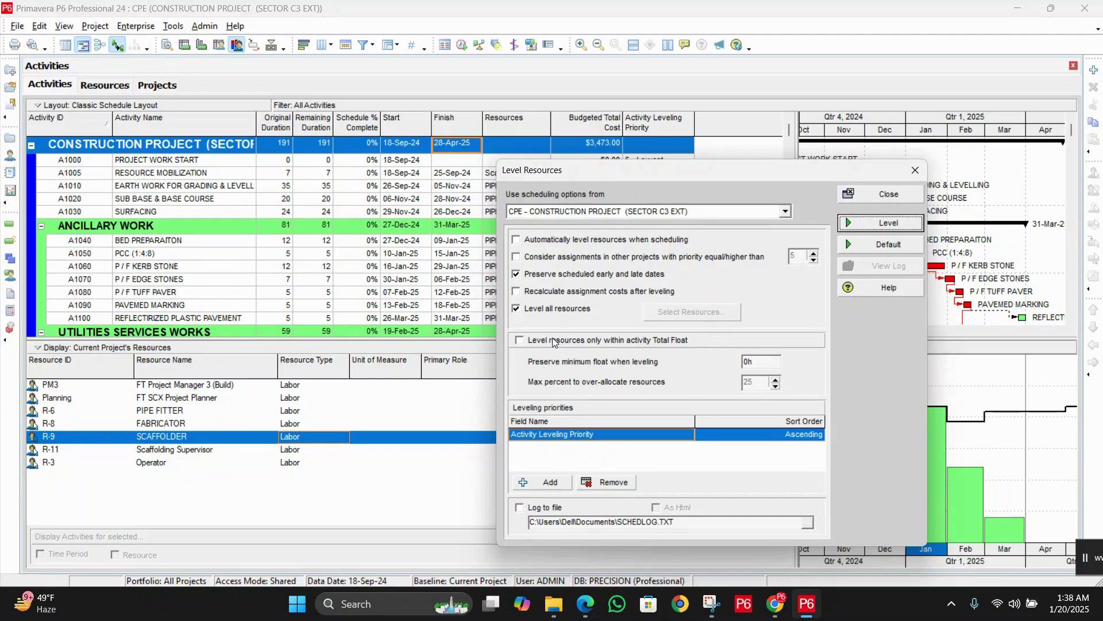
{"action": "left_click", "coordinate": [535, 342]}
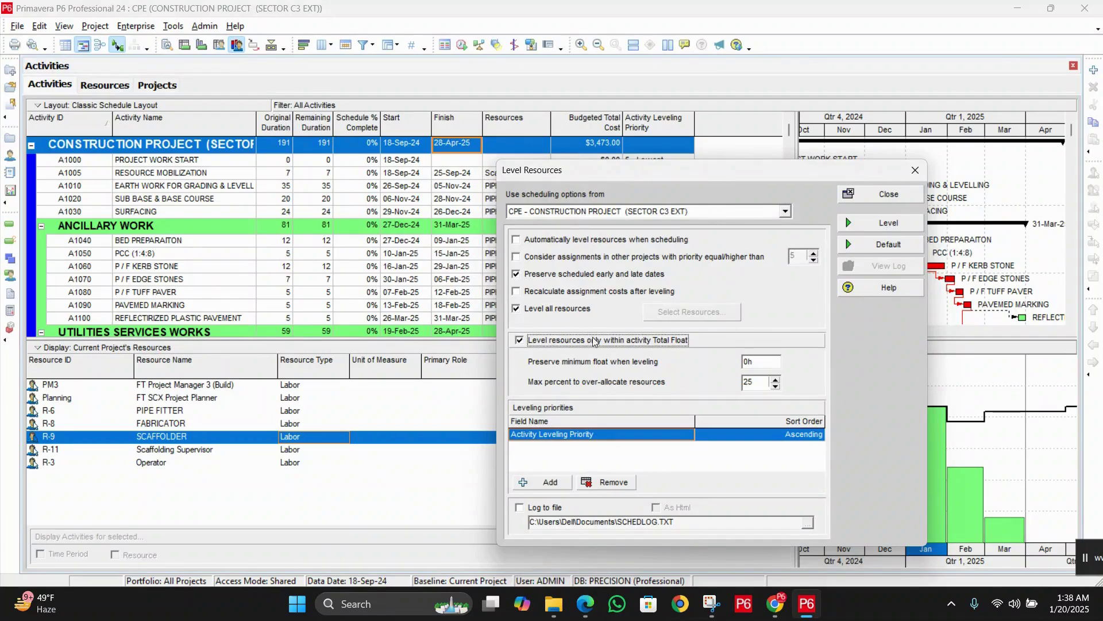
{"action": "left_click_drag", "start_coordinate": [674, 175], "coordinate": [720, 175]}
{"action": "left_click", "coordinate": [923, 230]}
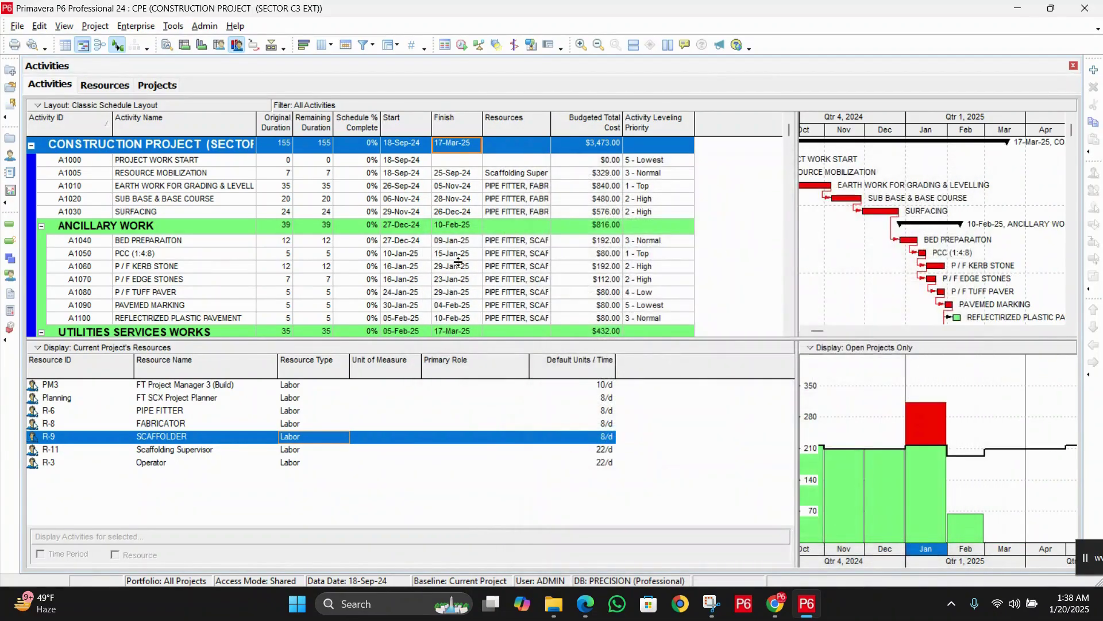
{"action": "left_click", "coordinate": [310, 144]}
{"action": "left_click", "coordinate": [472, 147]}
Disable the total float restriction, the preservation of scheduled early and late dates, and the leveling of all resources.
{"action": "left_click", "coordinate": [175, 26]}
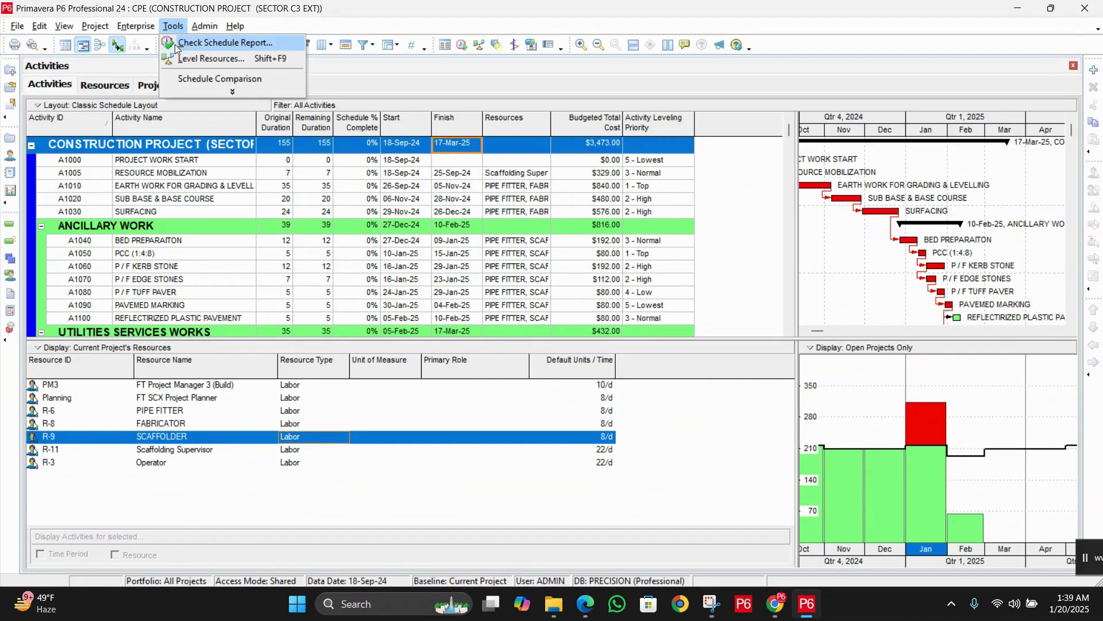
{"action": "left_click", "coordinate": [180, 63]}
{"action": "left_click_drag", "start_coordinate": [566, 148], "coordinate": [772, 150]}
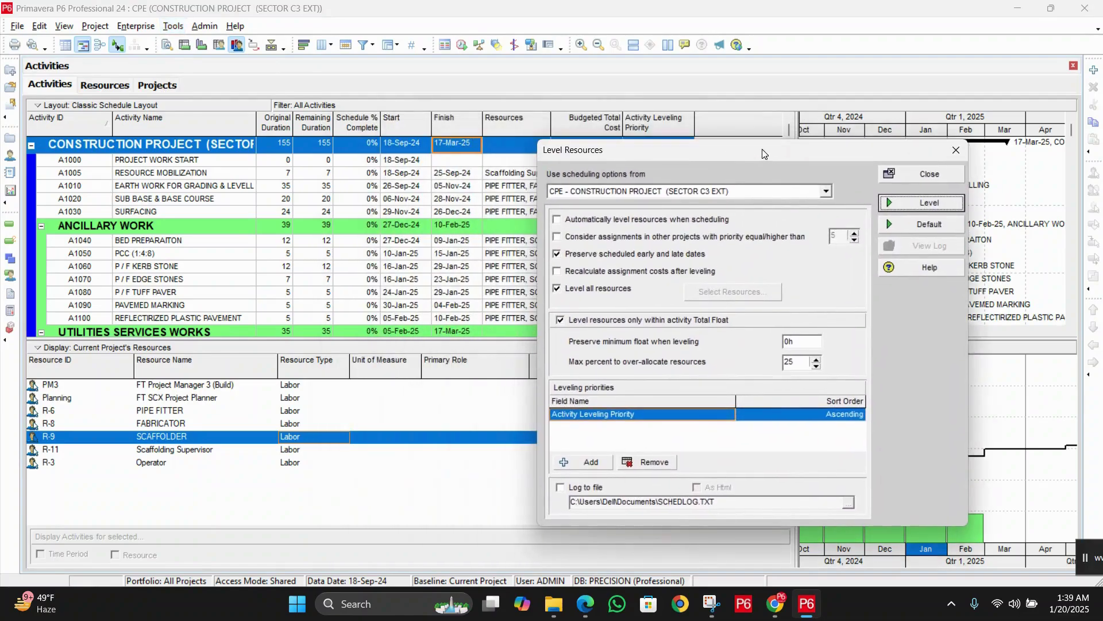
{"action": "left_click_drag", "start_coordinate": [603, 152], "coordinate": [480, 109]}
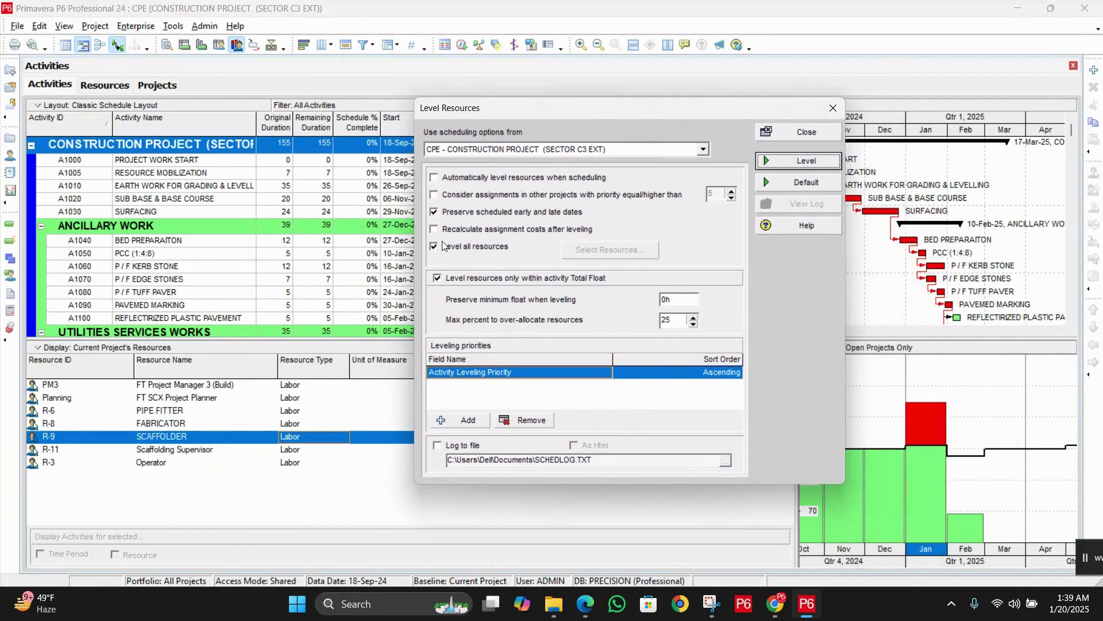
{"action": "left_click", "coordinate": [447, 280]}
{"action": "left_click", "coordinate": [463, 213]}
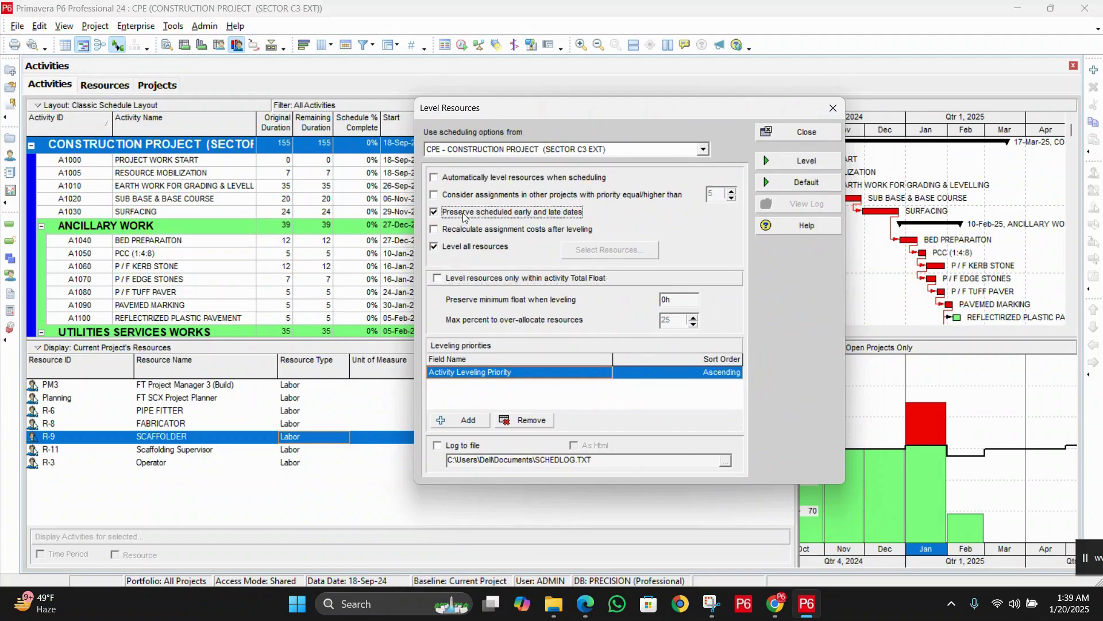
{"action": "left_click", "coordinate": [470, 250]}
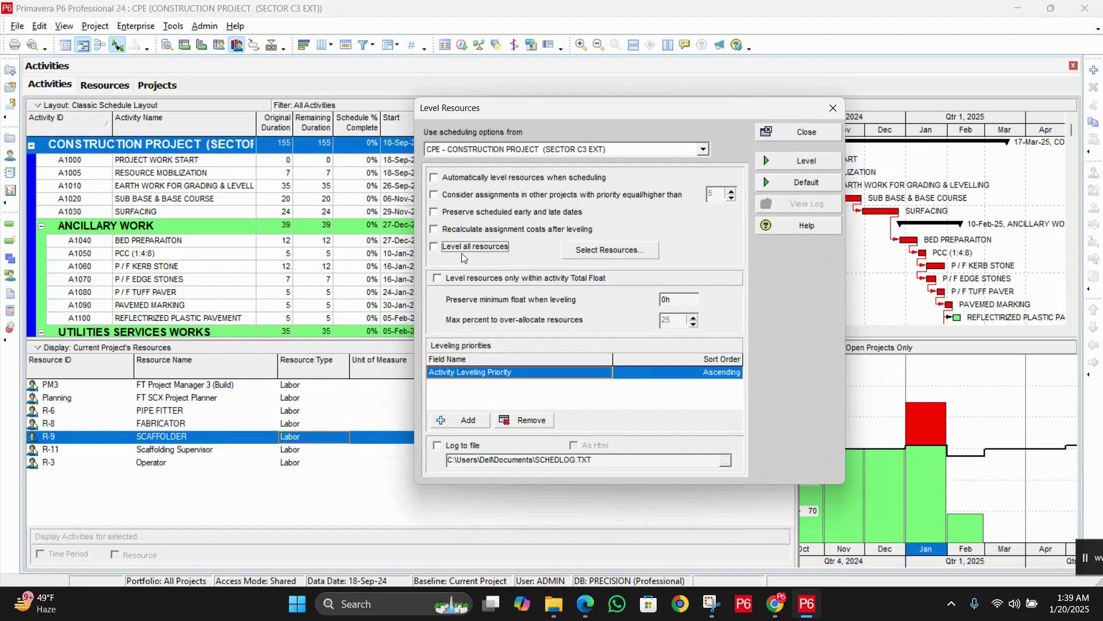
Choose only the R-9 SCAFFOLDER resource for leveling and level the project.
{"action": "left_click", "coordinate": [620, 253]}
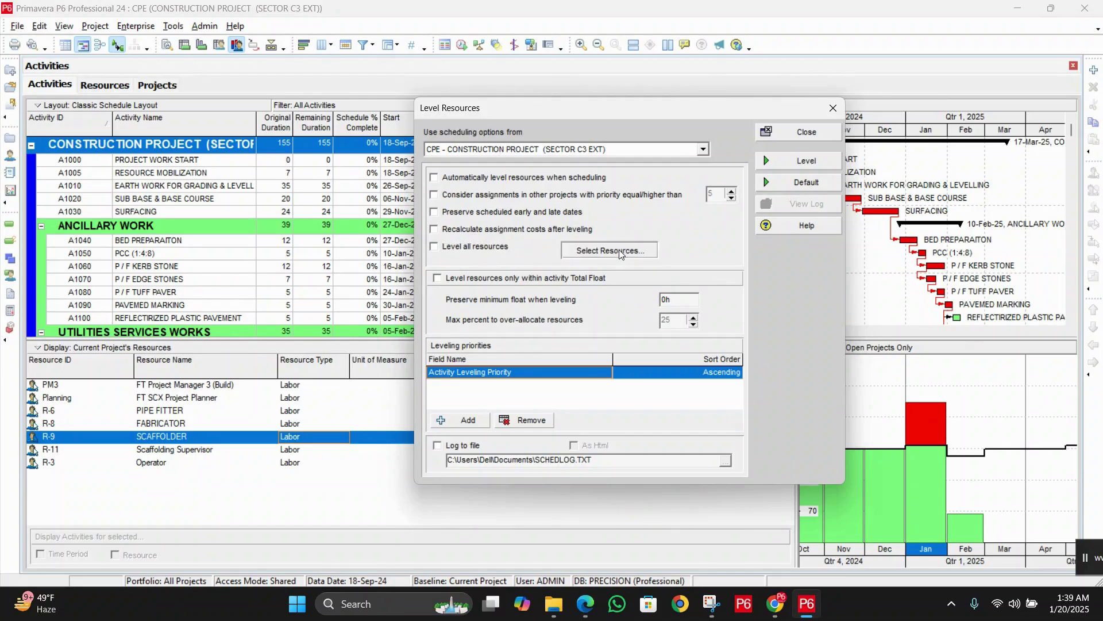
{"action": "left_click_drag", "start_coordinate": [535, 148], "coordinate": [639, 185]}
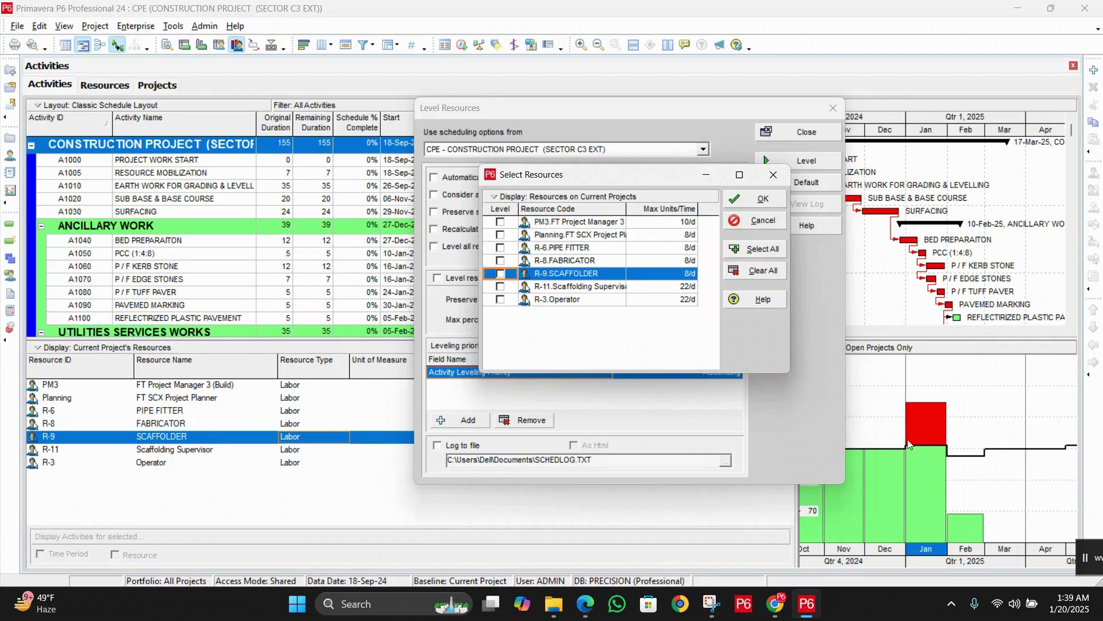
{"action": "left_click", "coordinate": [500, 274]}
{"action": "left_click", "coordinate": [763, 200]}
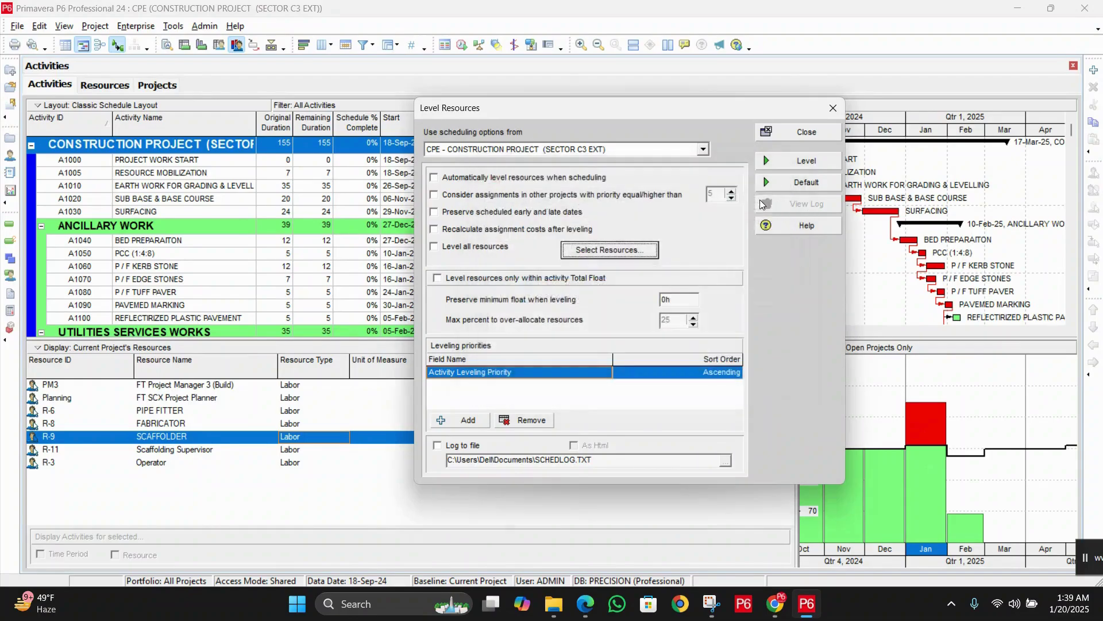
{"action": "left_click_drag", "start_coordinate": [557, 109], "coordinate": [550, 84]}
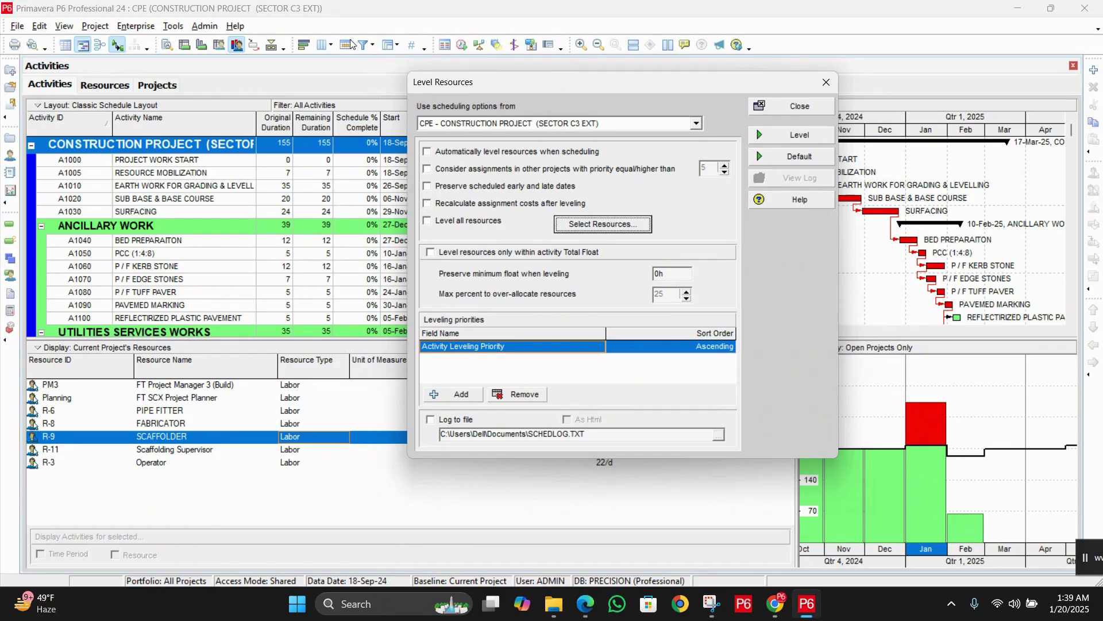
{"action": "left_click_drag", "start_coordinate": [508, 85], "coordinate": [633, 33]}
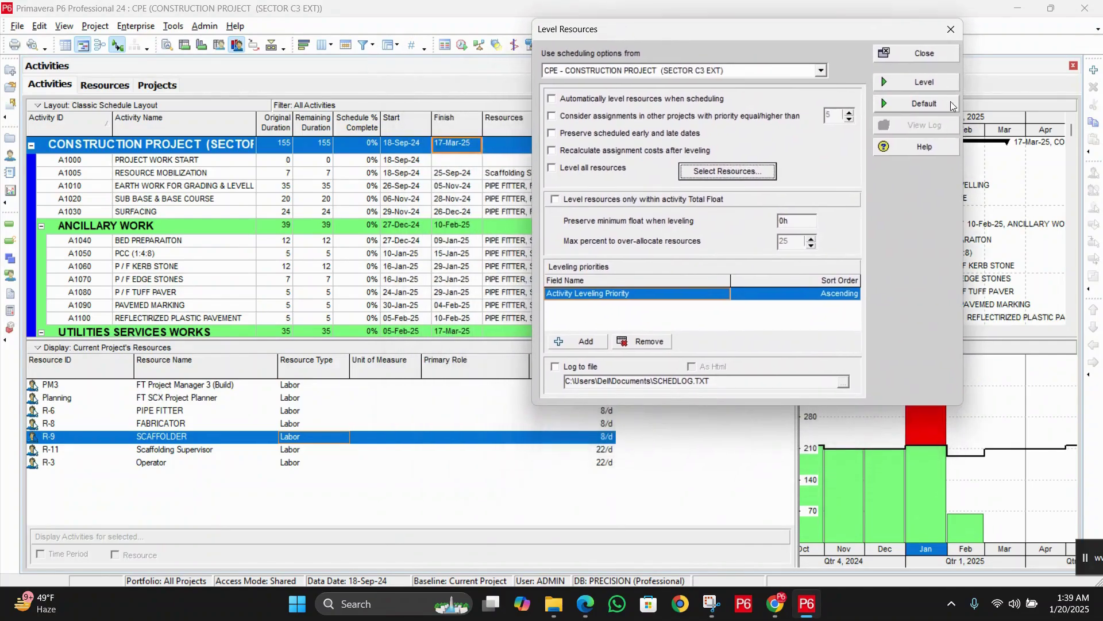
{"action": "left_click", "coordinate": [932, 84]}
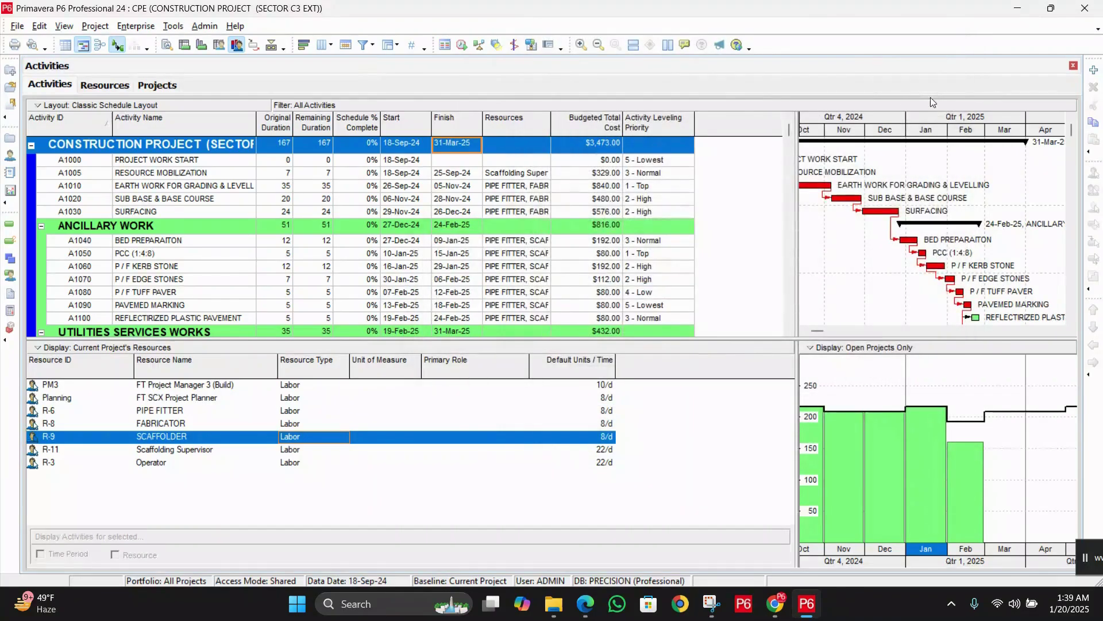
Review the project's duration, finish date and activity dates after leveling the scaffolder alone.
{"action": "left_click", "coordinate": [281, 143]}
{"action": "left_click", "coordinate": [443, 148]}
{"action": "left_click", "coordinate": [1073, 301]}
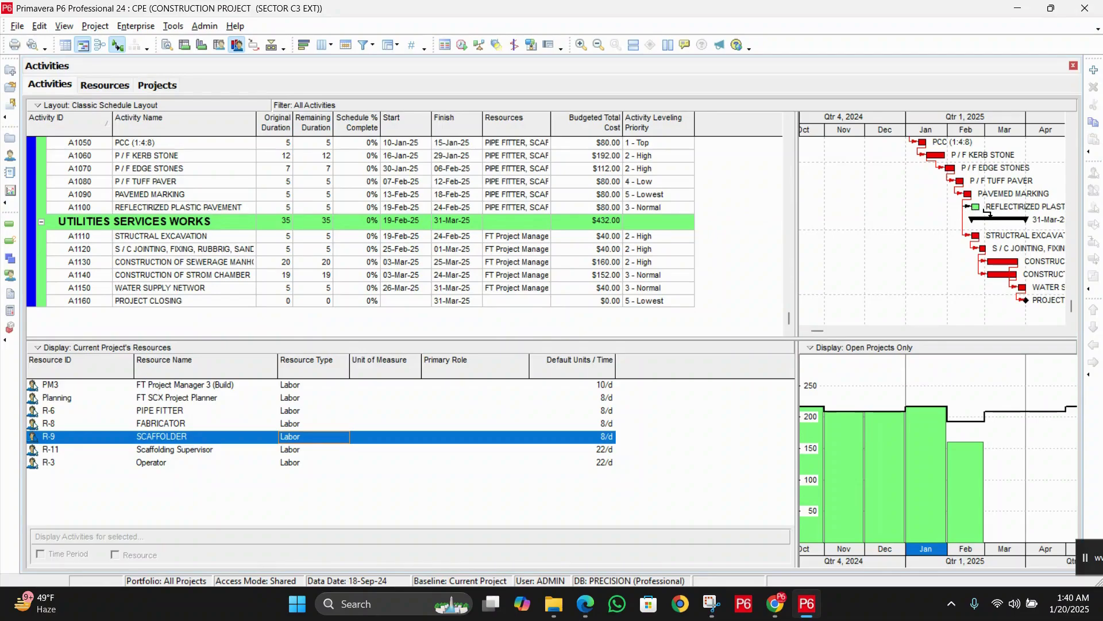
{"action": "left_click", "coordinate": [1073, 133]}
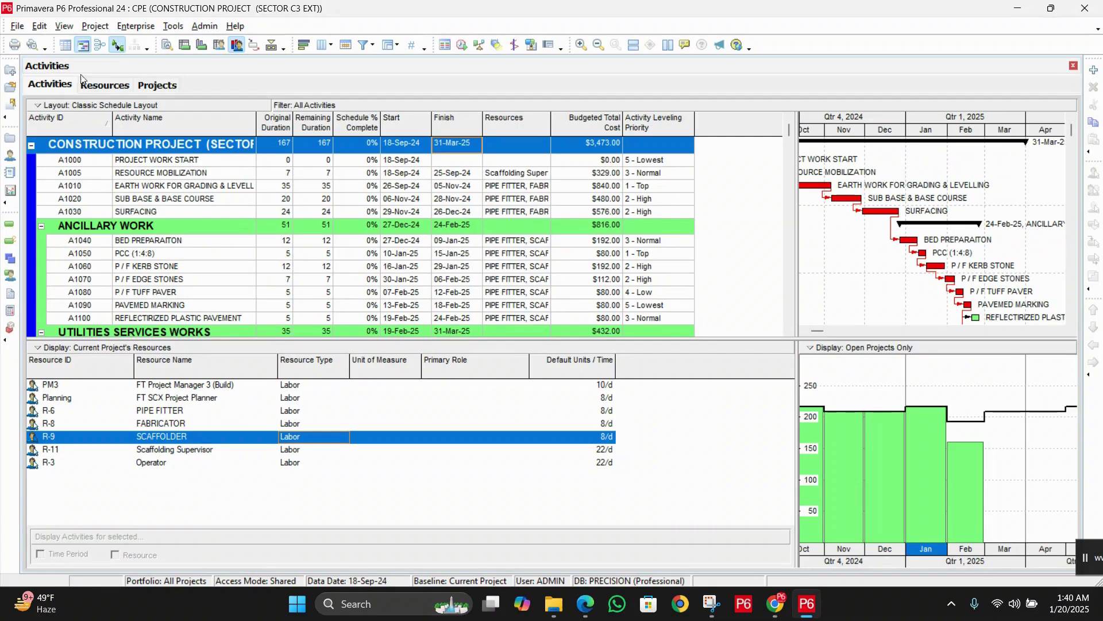
Level the selected resource only within activity total float, preserving scheduled early and late dates, and check the project's duration and finish.
{"action": "left_click", "coordinate": [174, 26]}
{"action": "left_click", "coordinate": [187, 60]}
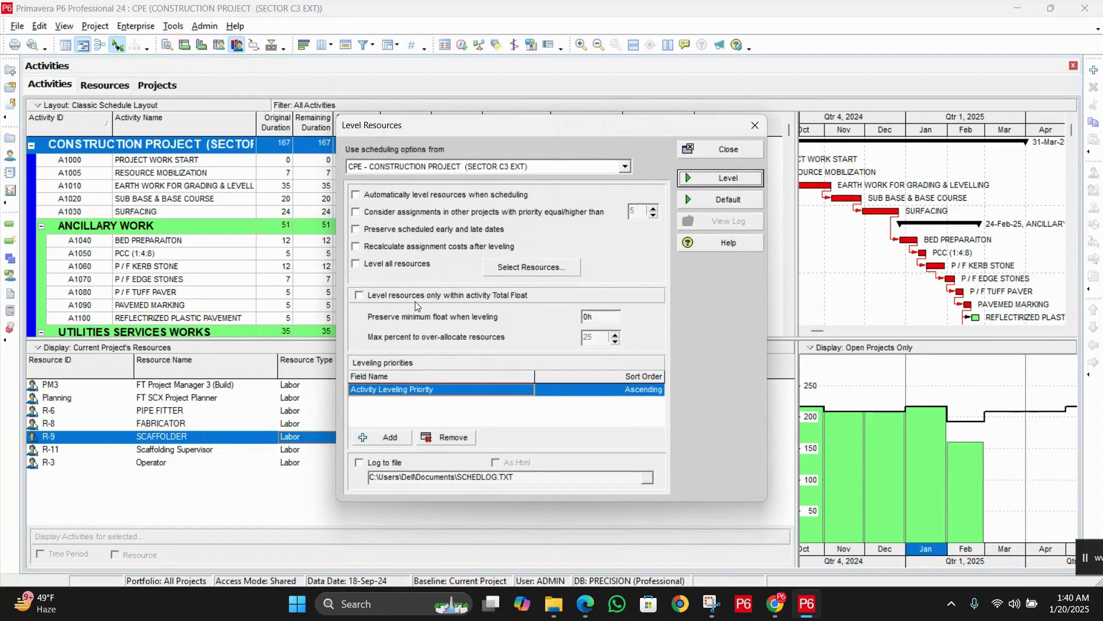
{"action": "left_click", "coordinate": [478, 299]}
{"action": "left_click_drag", "start_coordinate": [516, 130], "coordinate": [736, 112]}
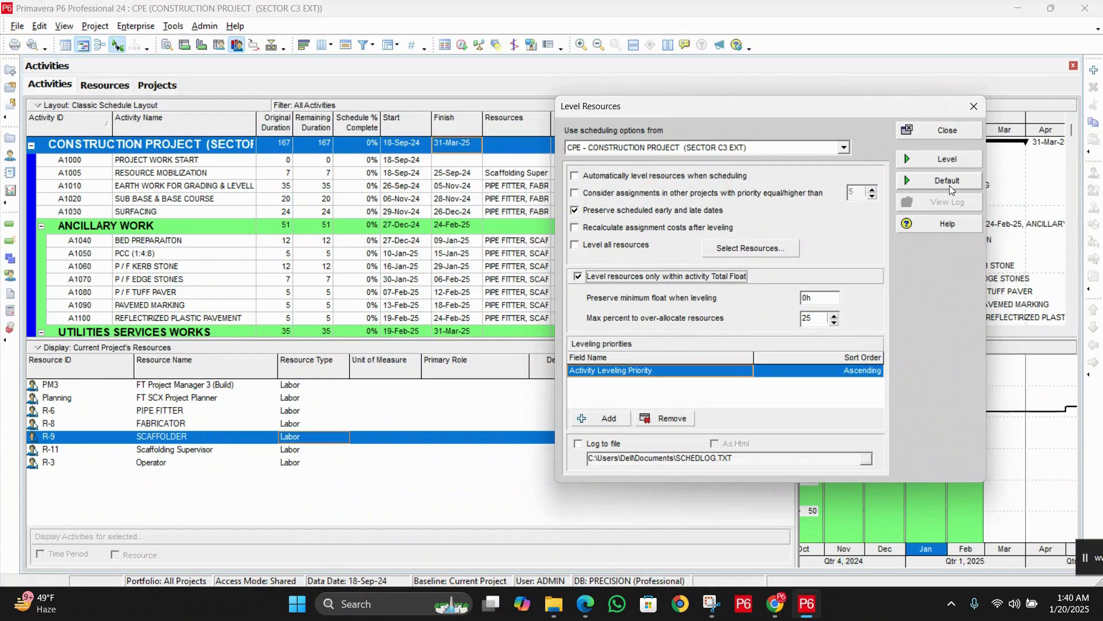
{"action": "left_click", "coordinate": [950, 161]}
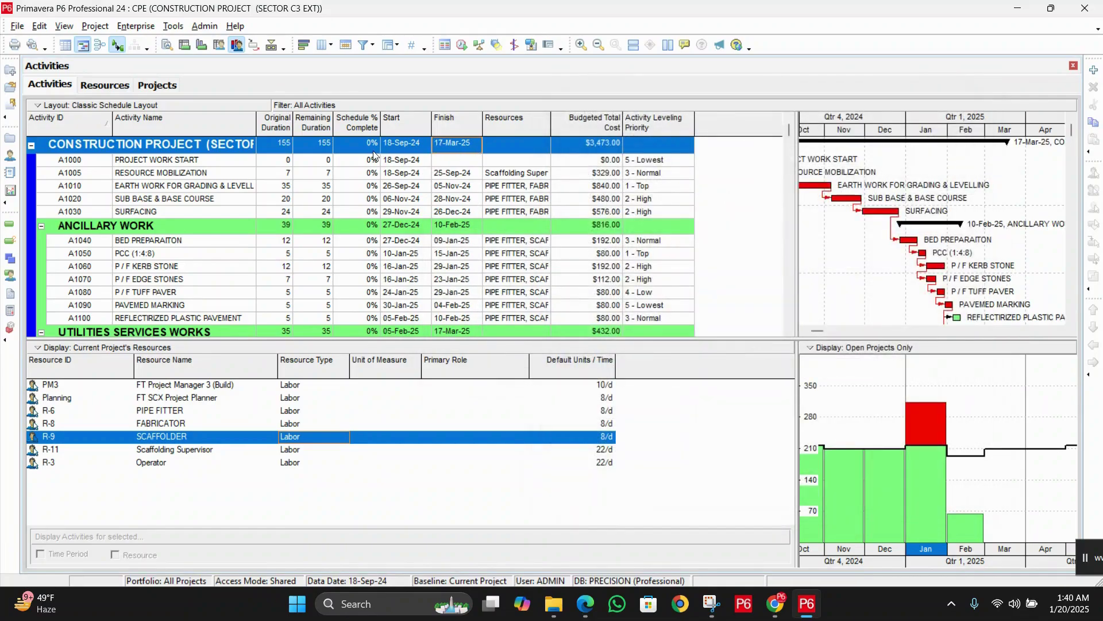
{"action": "left_click", "coordinate": [282, 147]}
{"action": "left_click", "coordinate": [440, 149]}
Remove the restriction to level only within activity total float and level the selected resource, still preserving scheduled early and late dates.
{"action": "left_click", "coordinate": [170, 27]}
{"action": "key", "text": "Escape"}
{"action": "key", "text": "shift+F9"}
{"action": "left_click_drag", "start_coordinate": [470, 131], "coordinate": [595, 135]}
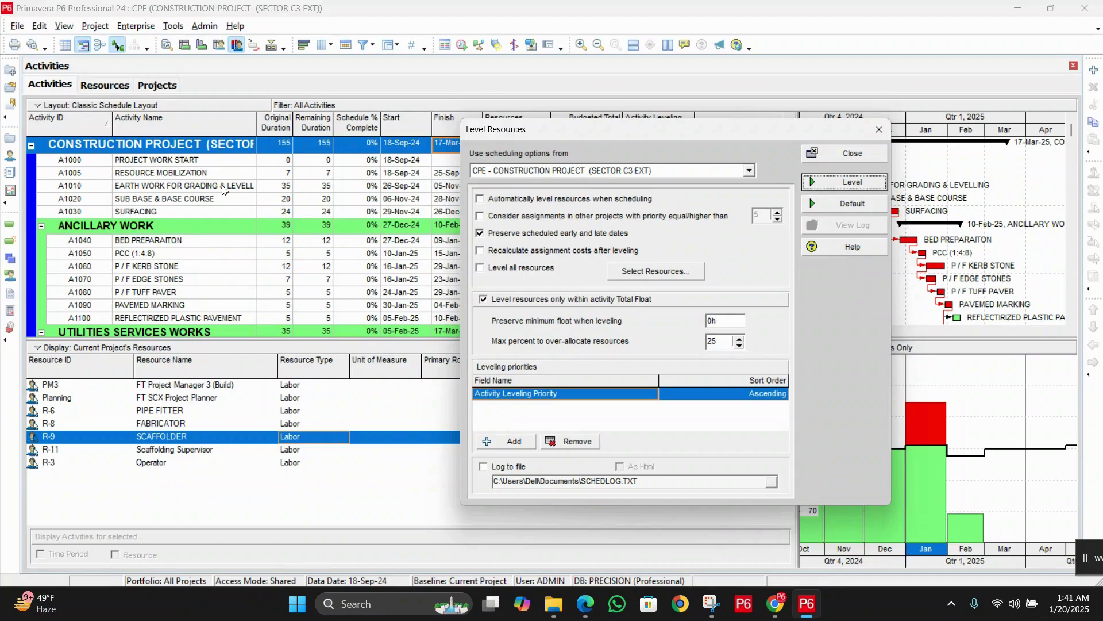
{"action": "left_click", "coordinate": [516, 302]}
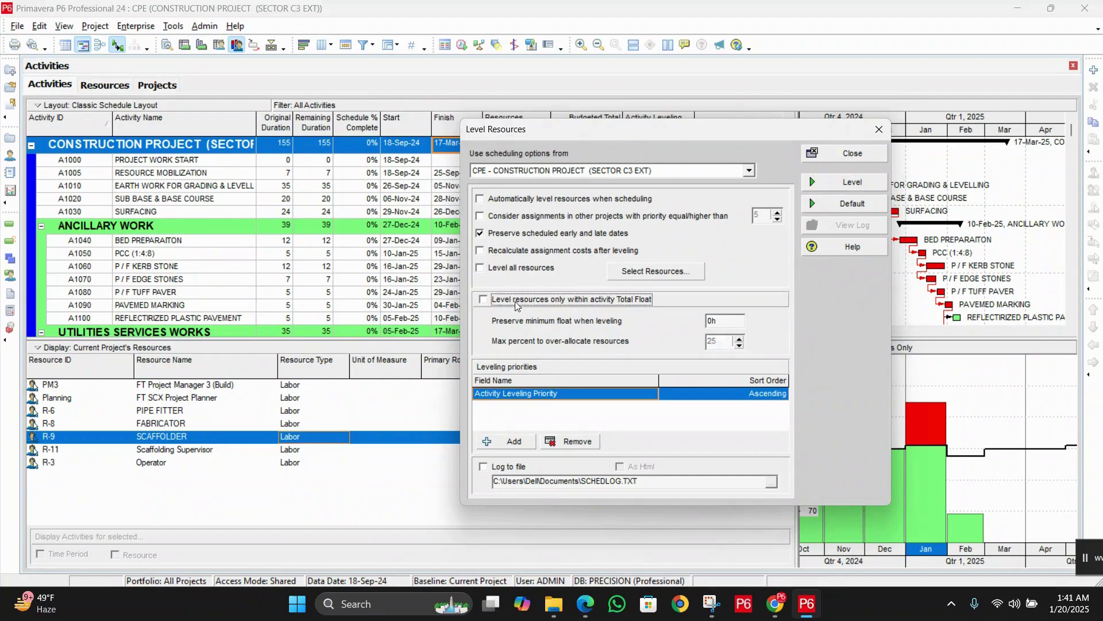
{"action": "left_click", "coordinate": [845, 181]}
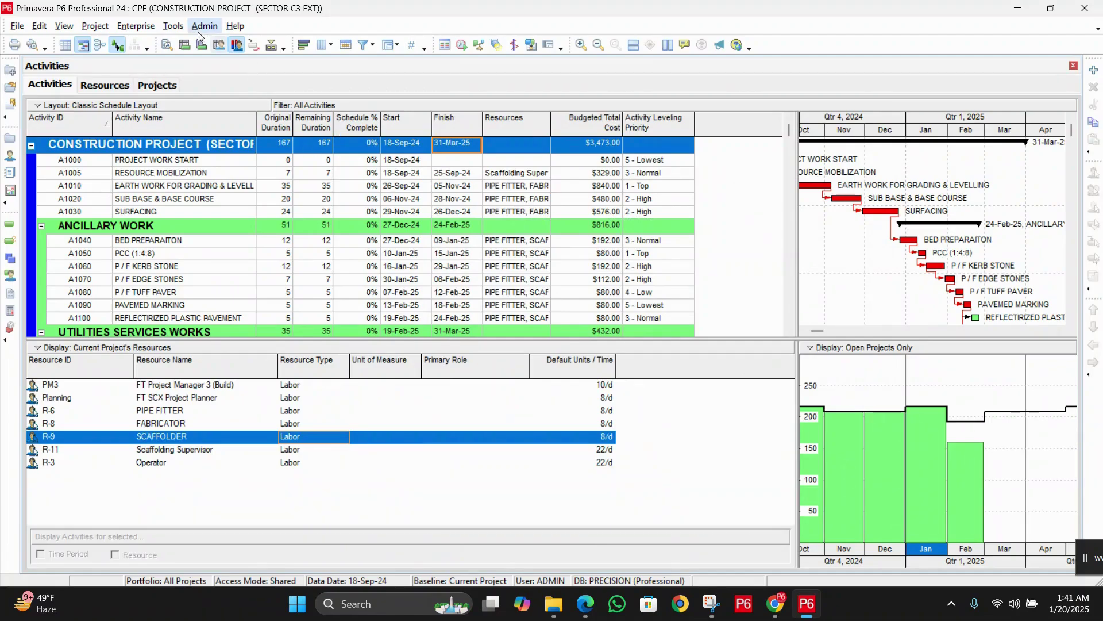
Enable leveling of all resources and level the project with no total float limit.
{"action": "left_click", "coordinate": [173, 26]}
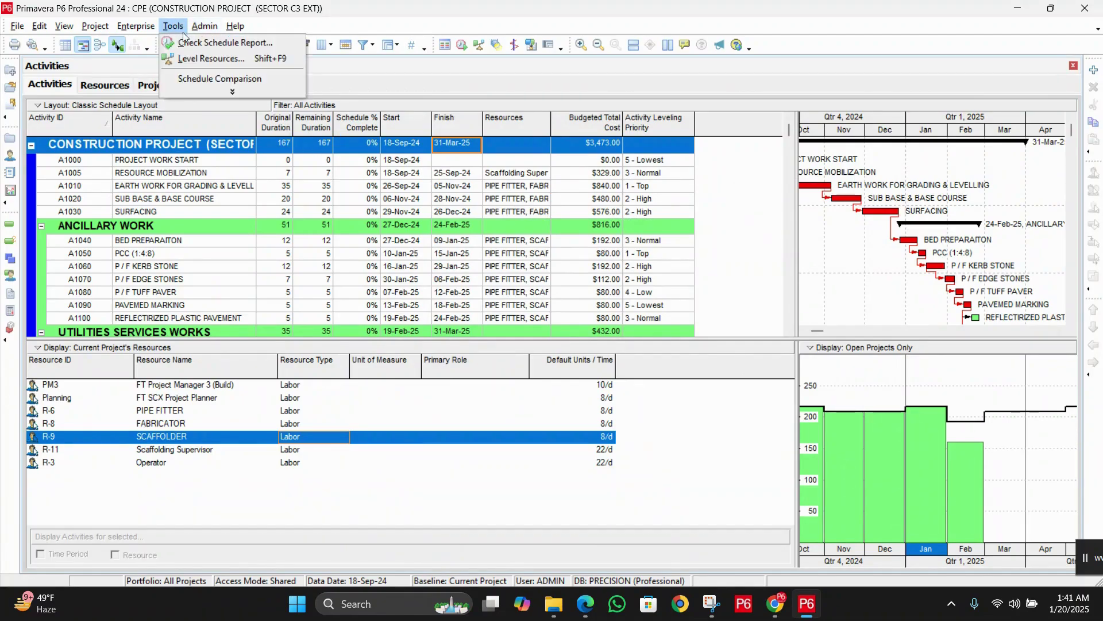
{"action": "left_click", "coordinate": [195, 57]}
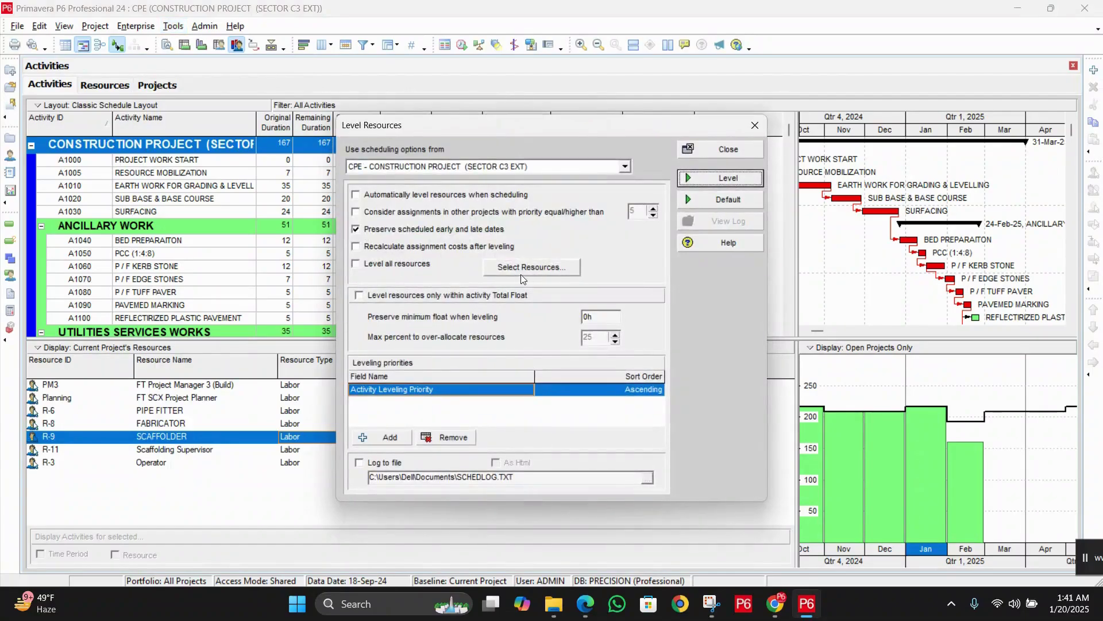
{"action": "left_click", "coordinate": [371, 264]}
{"action": "left_click_drag", "start_coordinate": [464, 128], "coordinate": [571, 237]}
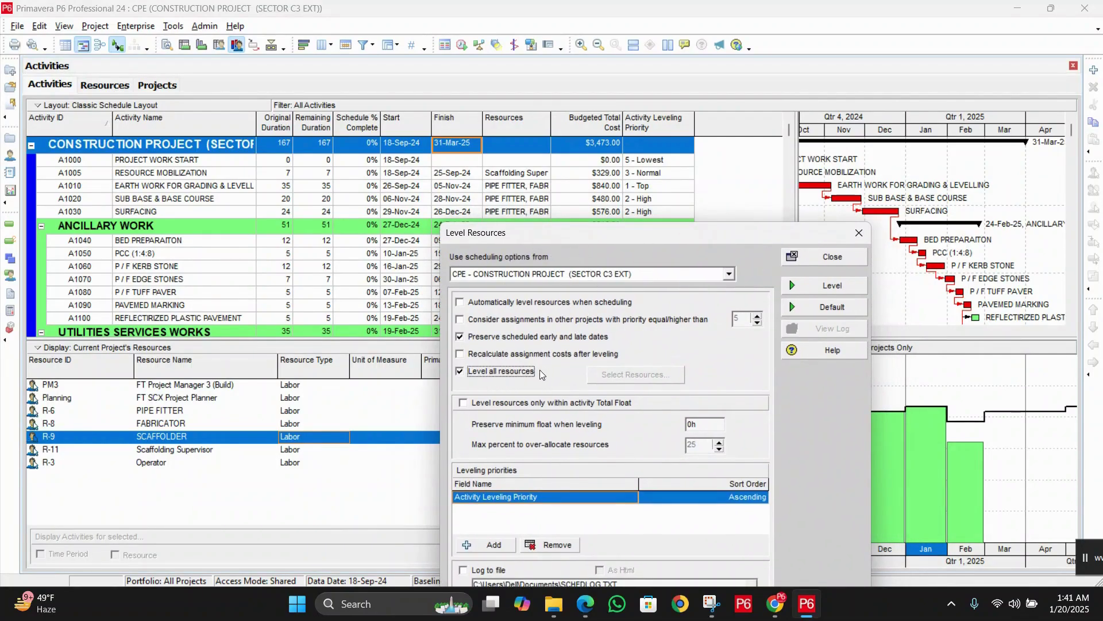
{"action": "left_click", "coordinate": [806, 286]}
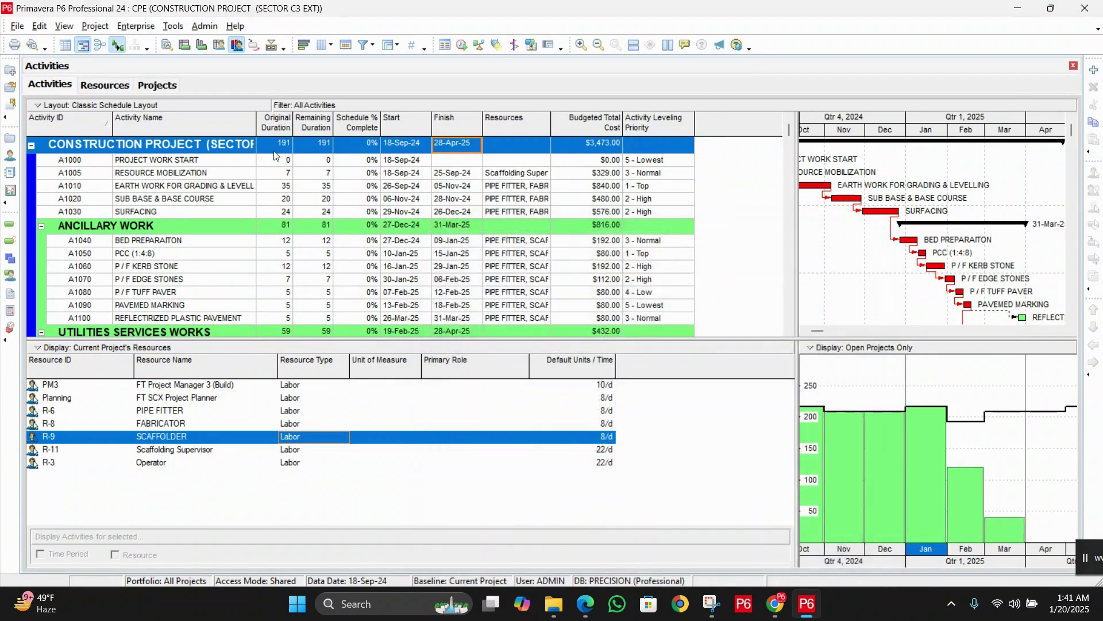
Sort the activities by original duration and review the leveling priorities of the main and ancillary work activities.
{"action": "left_click", "coordinate": [282, 143]}
{"action": "left_click", "coordinate": [275, 131]}
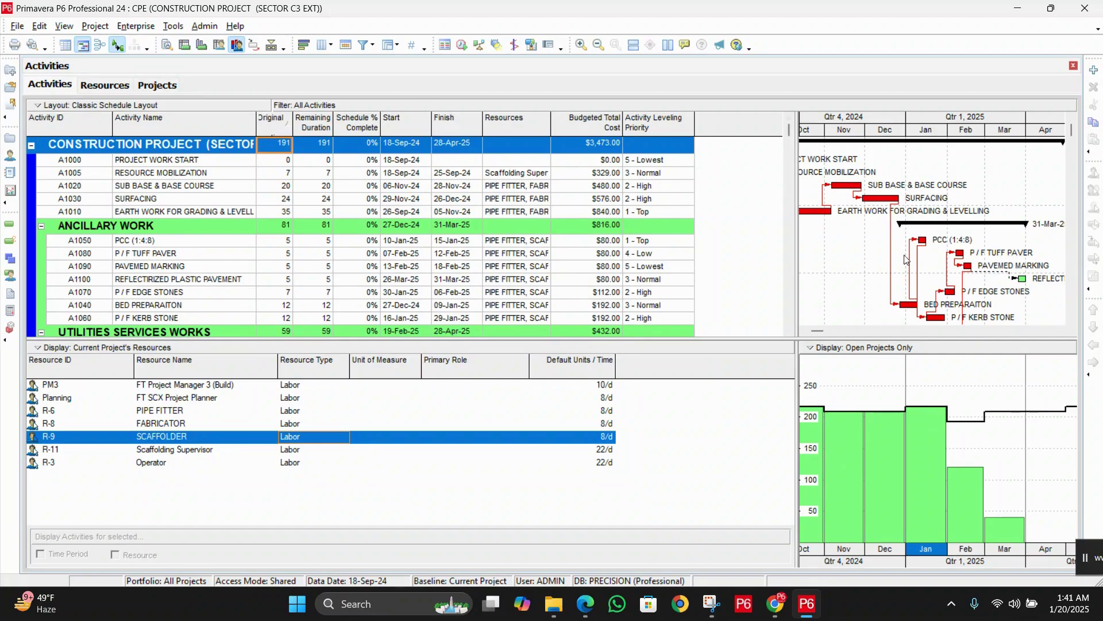
{"action": "left_click", "coordinate": [666, 245]}
{"action": "left_click", "coordinate": [659, 257]}
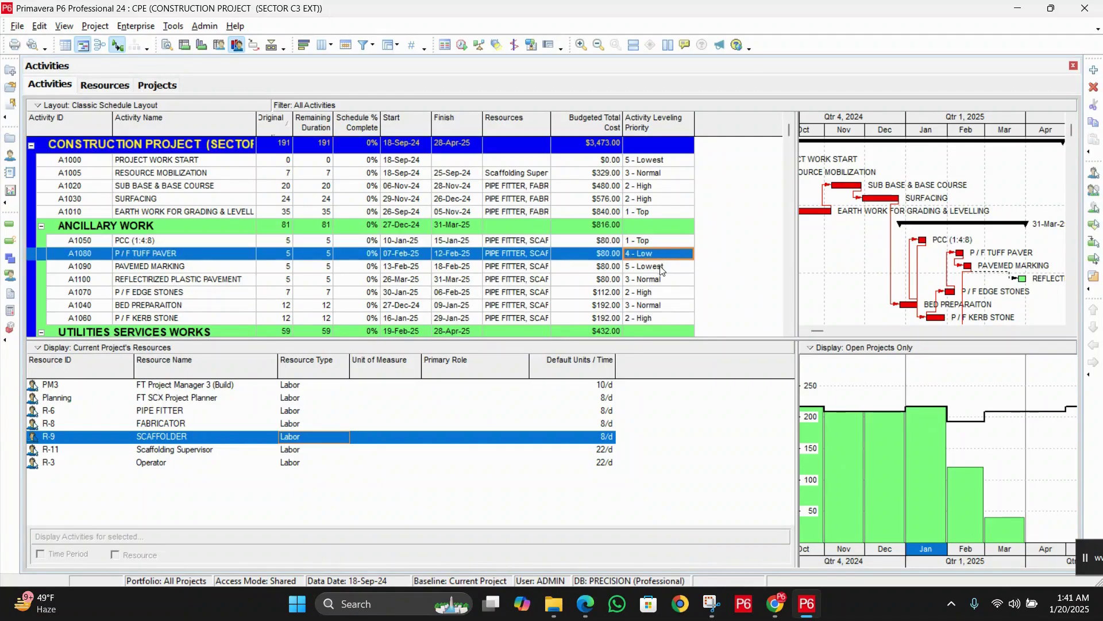
{"action": "left_click", "coordinate": [661, 269]}
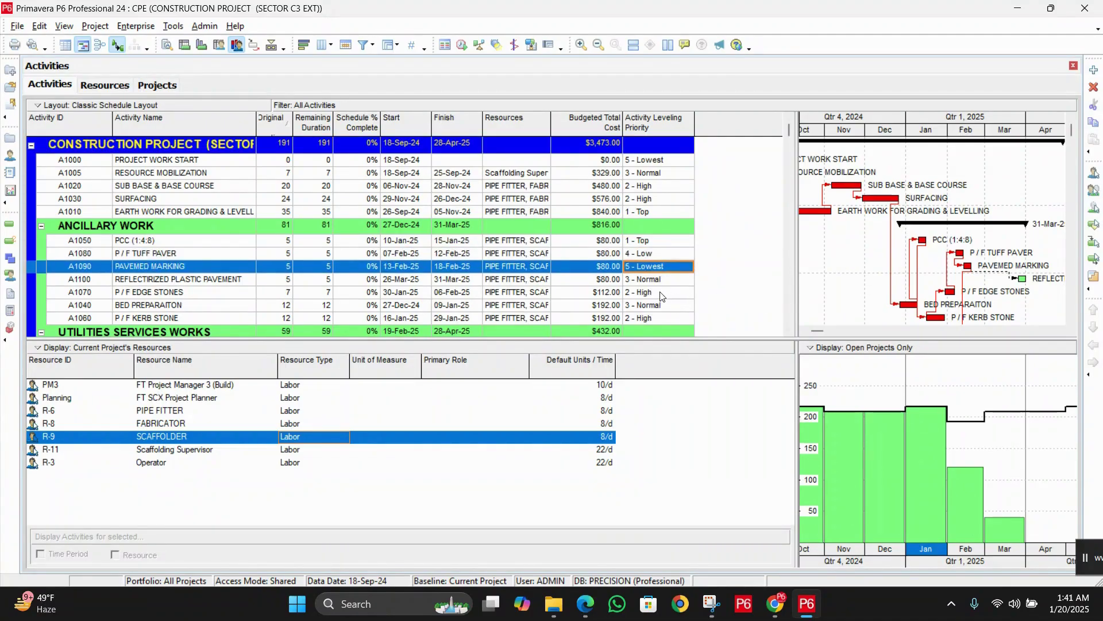
{"action": "left_click", "coordinate": [659, 291]}
{"action": "left_click", "coordinate": [647, 187]}
{"action": "left_click", "coordinate": [647, 198]}
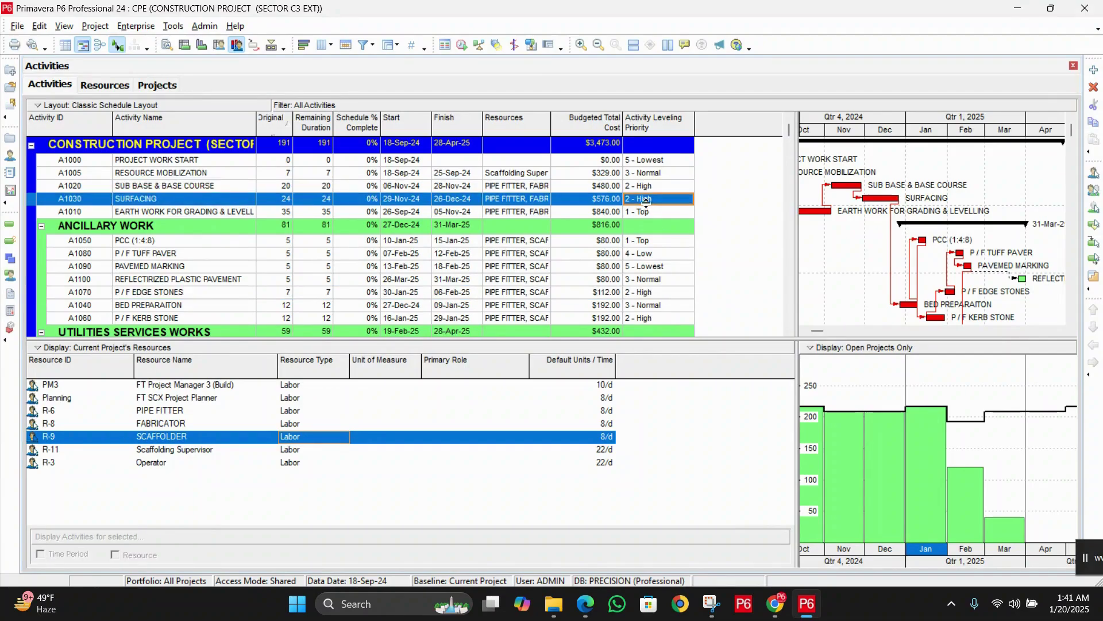
{"action": "left_click", "coordinate": [653, 200]}
{"action": "left_click", "coordinate": [655, 187]}
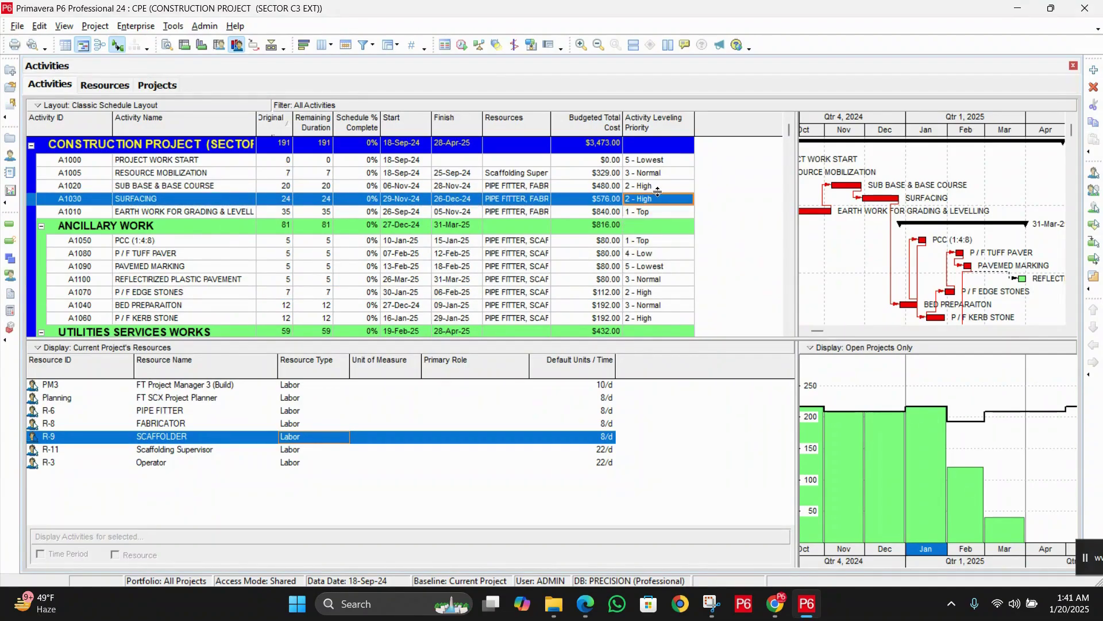